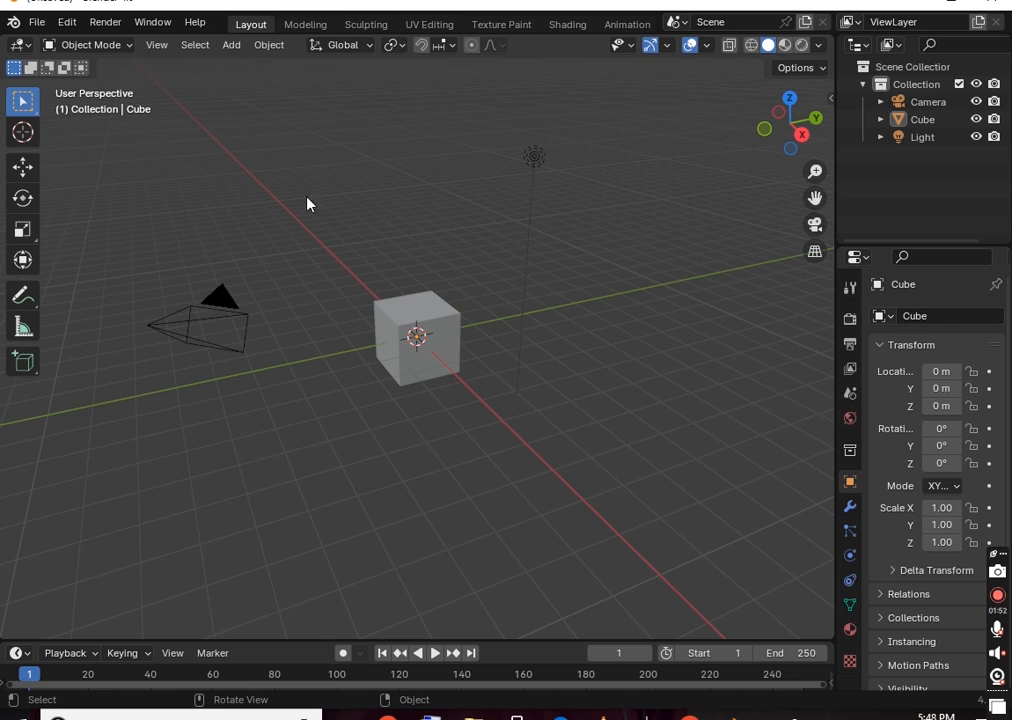
# Preview the Shift+A Add menu, then orbit the viewport around the default cube
pyautogui.press('shift')
pyautogui.hotkey('shift', 'a')
pyautogui.moveTo(636, 285); pyautogui.dragTo(741, 286, button='middle')
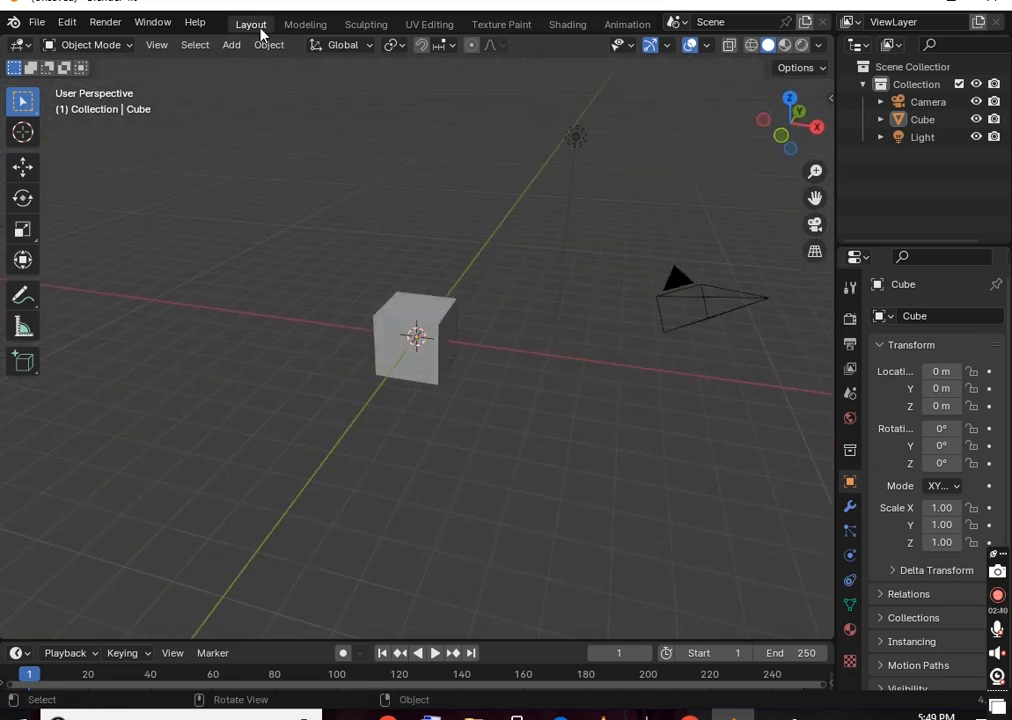
# Select the cube and move through Modeling and Layout to Sculpting, with the Draw brush ready
pyautogui.click(421, 307)
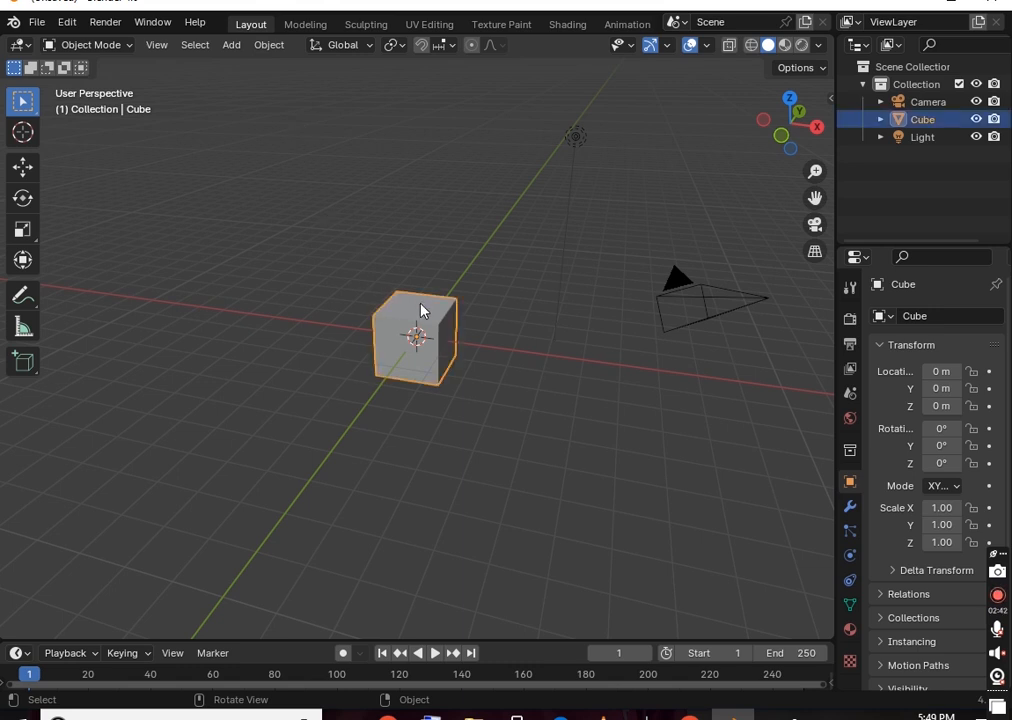
pyautogui.click(308, 25)
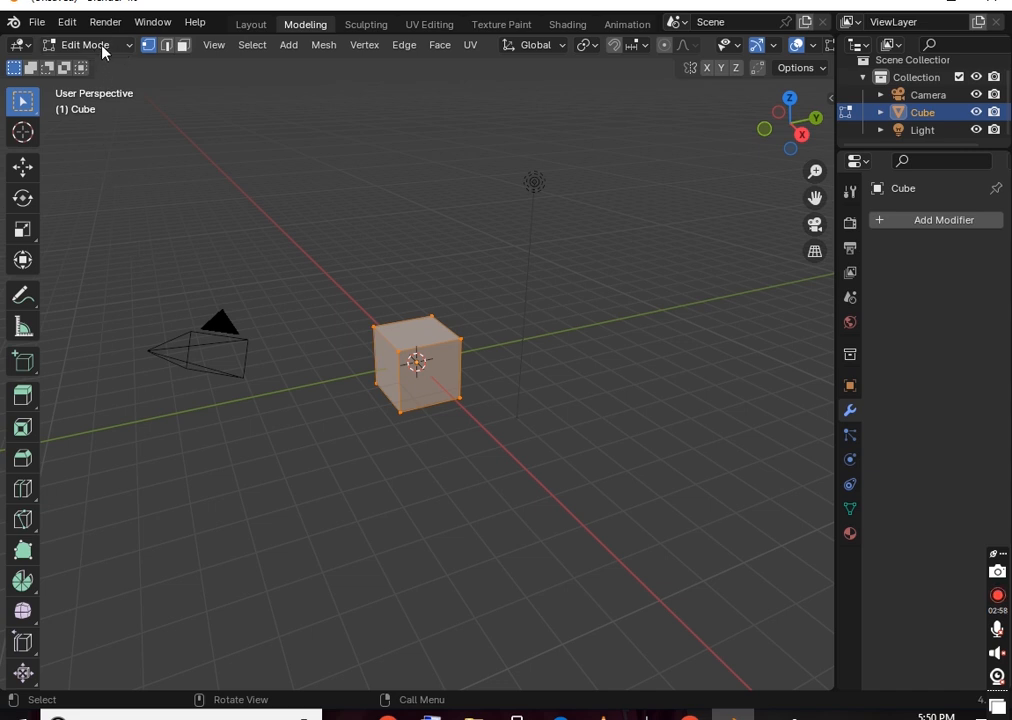
pyautogui.click(250, 28)
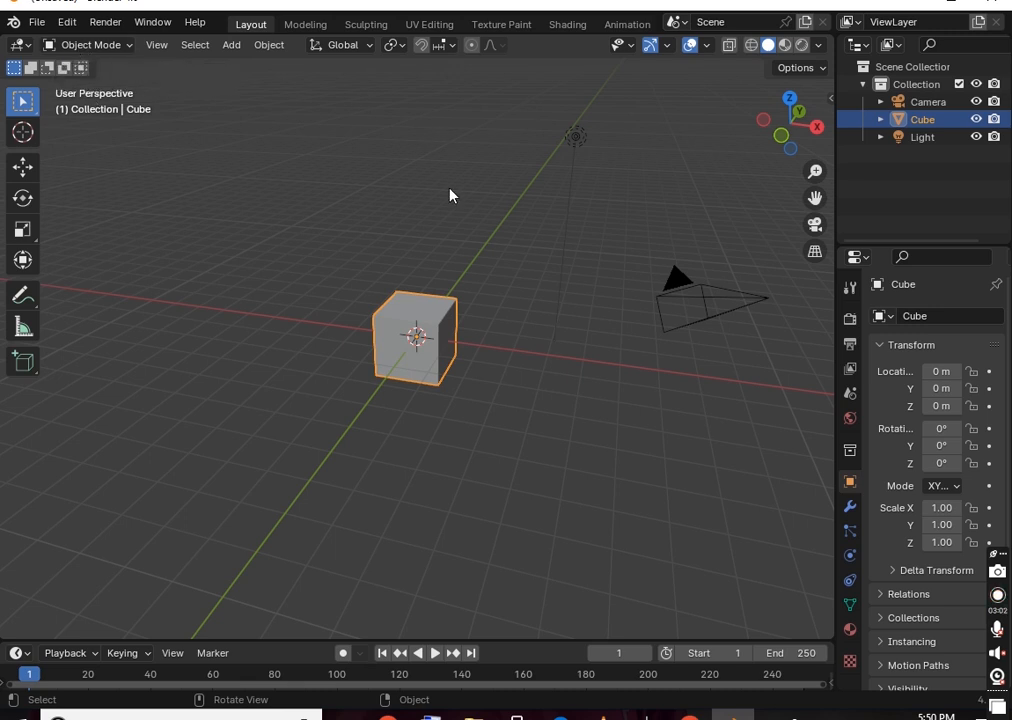
pyautogui.click(310, 30)
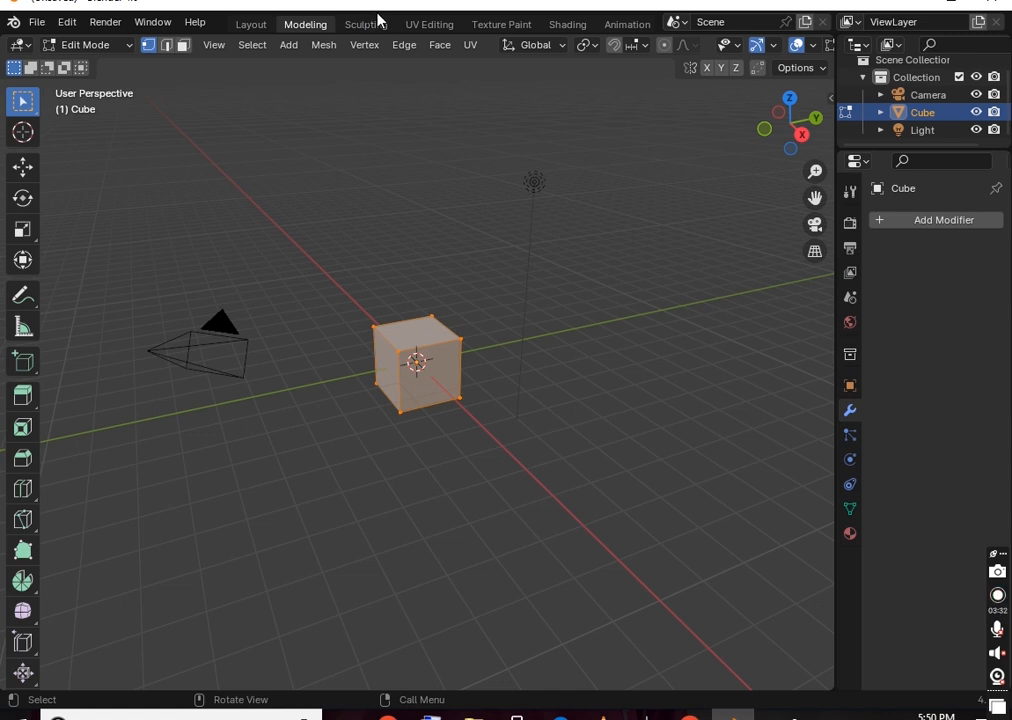
pyautogui.click(250, 24)
pyautogui.click(316, 28)
pyautogui.click(365, 25)
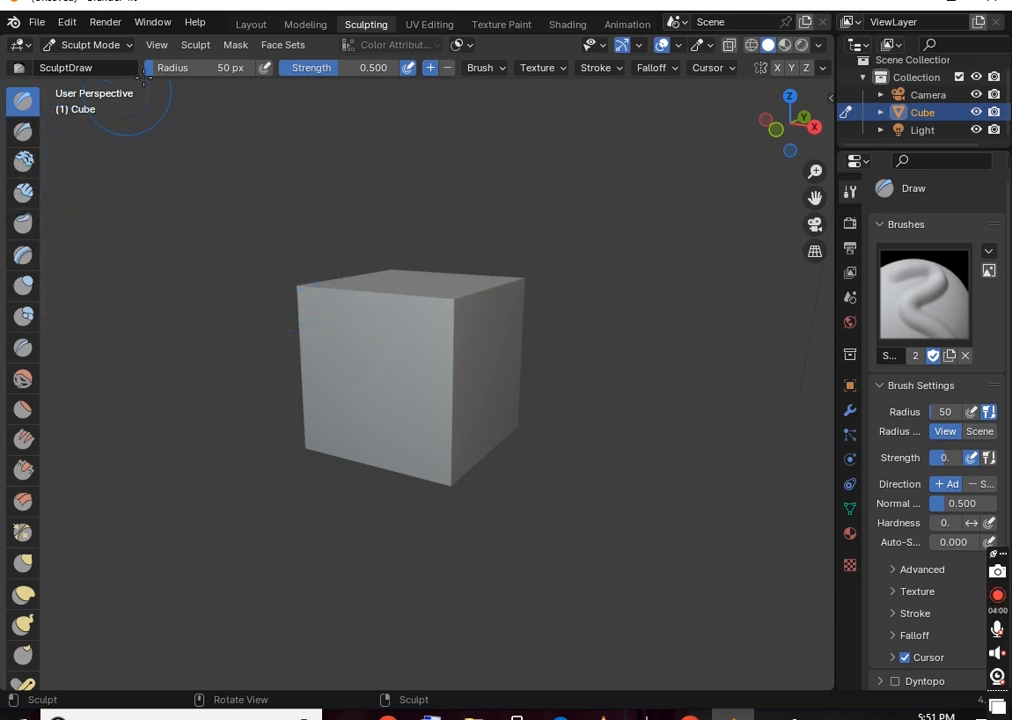
# Open the UV Editing workspace to view the cube's UV layout
pyautogui.click(429, 25)
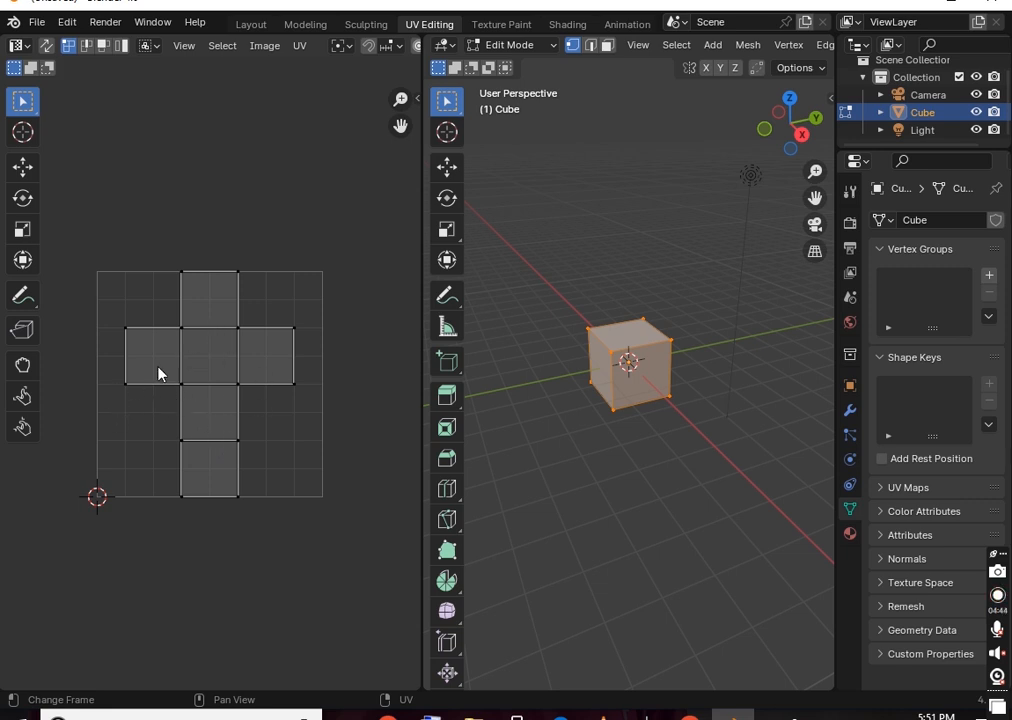
# Pass through Texture Paint to reach Shading, showing the cube's Principled BSDF material
pyautogui.click(493, 27)
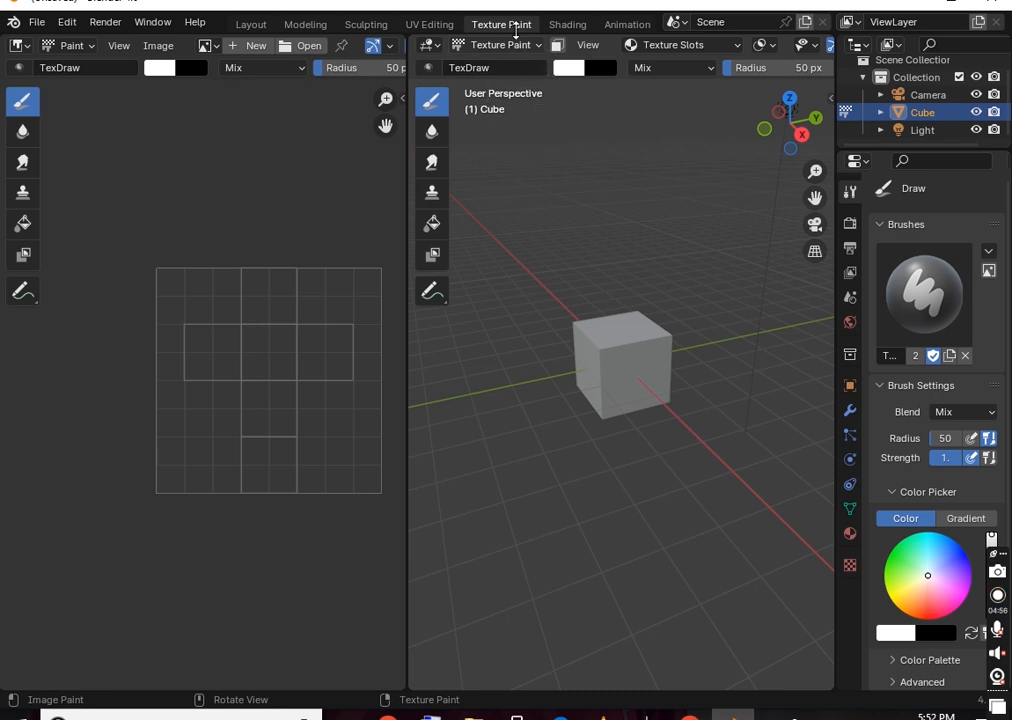
pyautogui.click(430, 24)
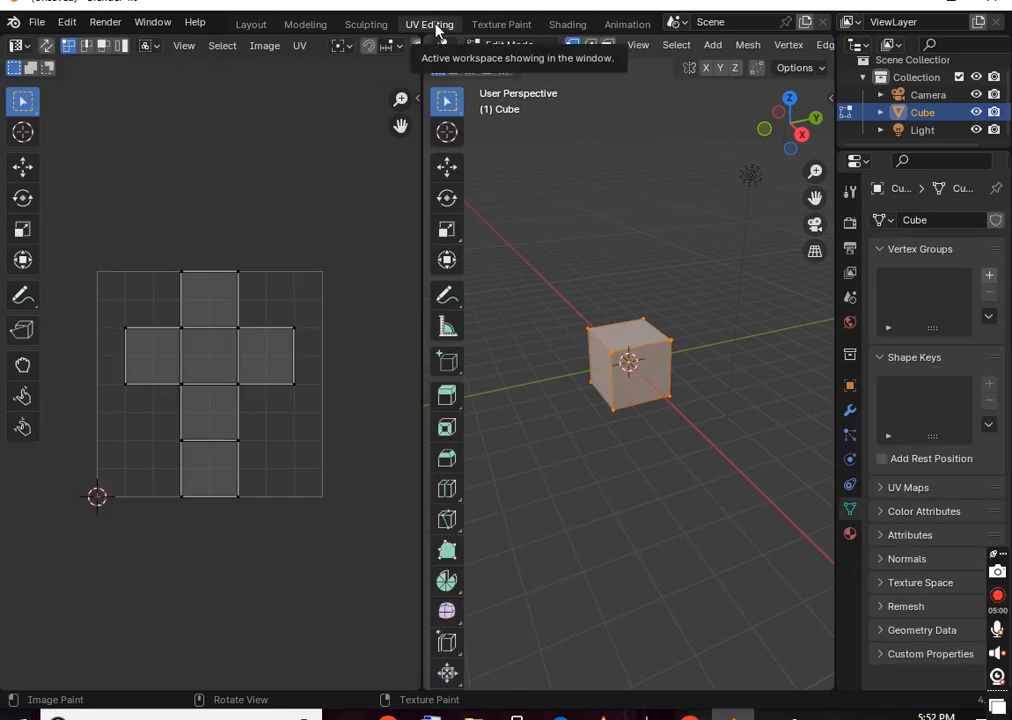
pyautogui.click(503, 24)
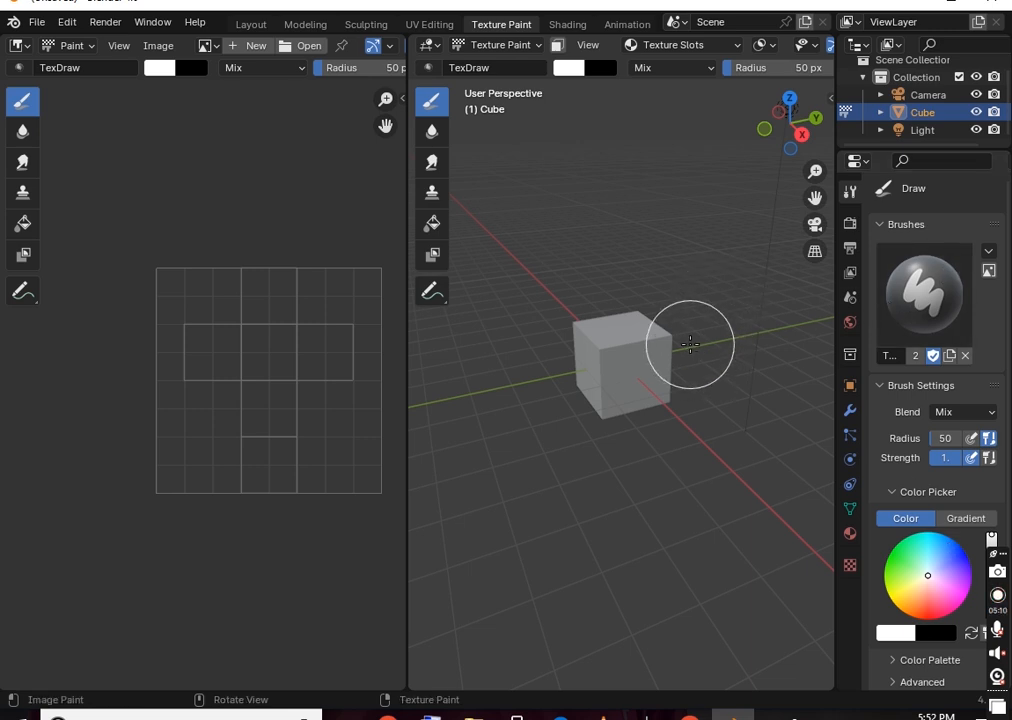
pyautogui.click(568, 25)
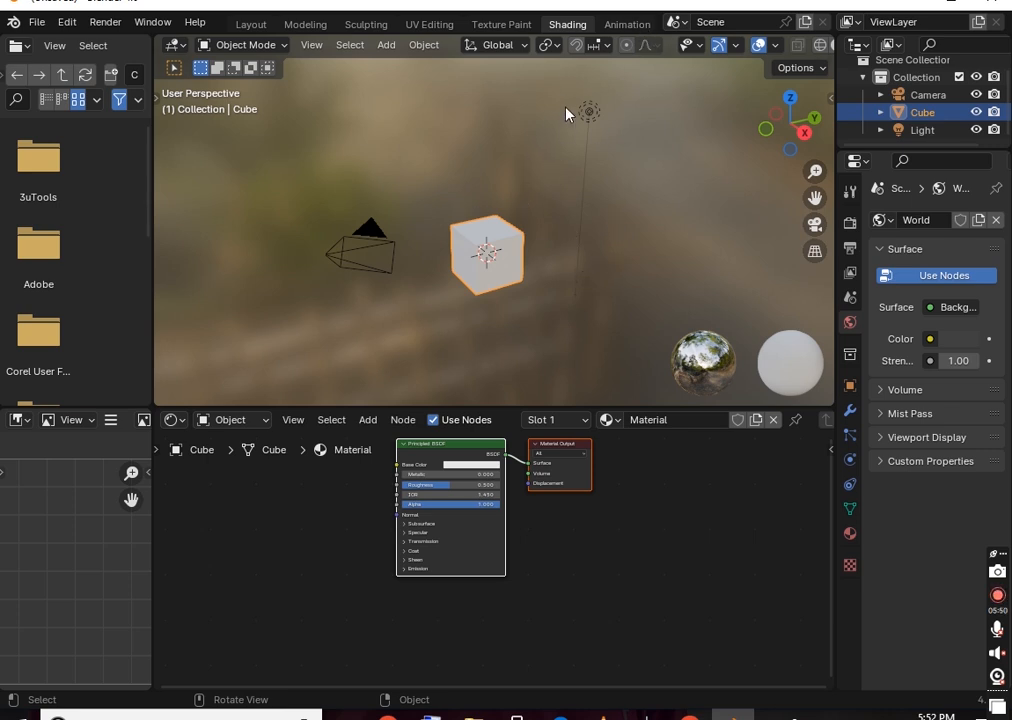
# Open the Animation workspace with its Dope Sheet beneath the viewports
pyautogui.click(614, 30)
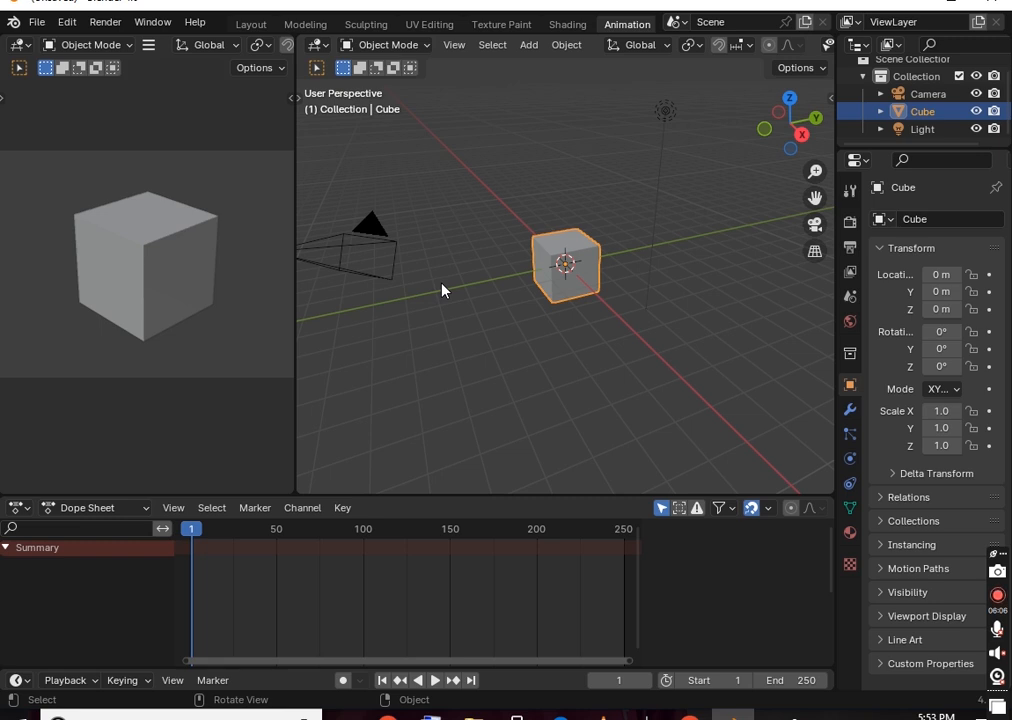
# Zoom and orbit the small left viewport to see the cube from new angles
pyautogui.scroll(-3, 143, 227)
pyautogui.moveTo(147, 237); pyautogui.dragTo(183, 240, button='middle')
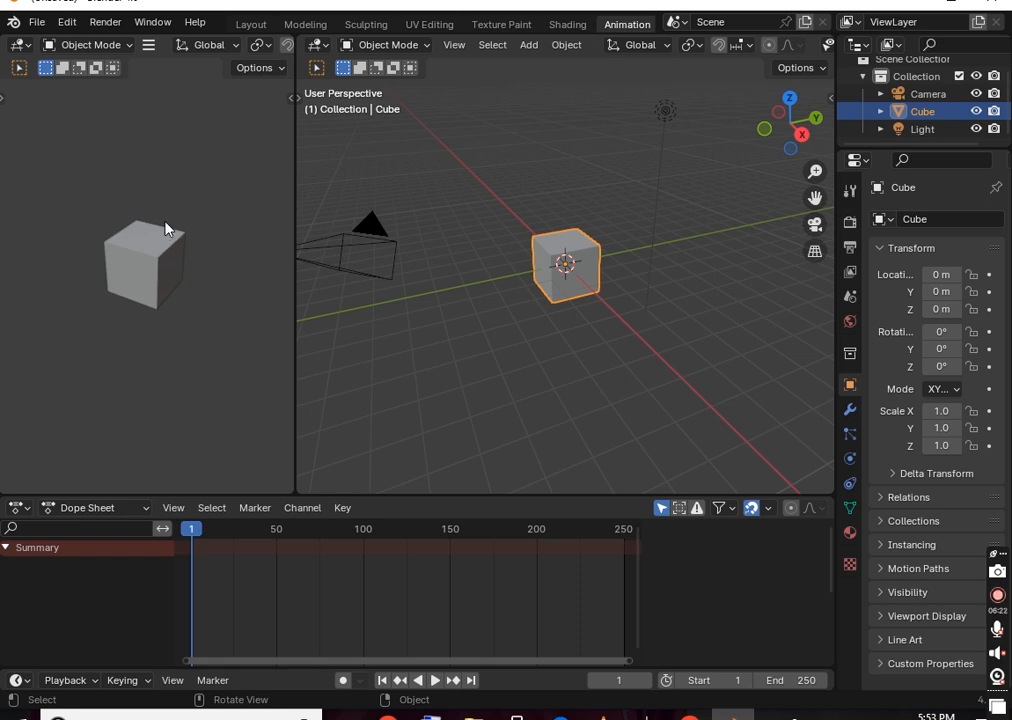
pyautogui.moveTo(68, 242); pyautogui.dragTo(165, 265, button='middle')
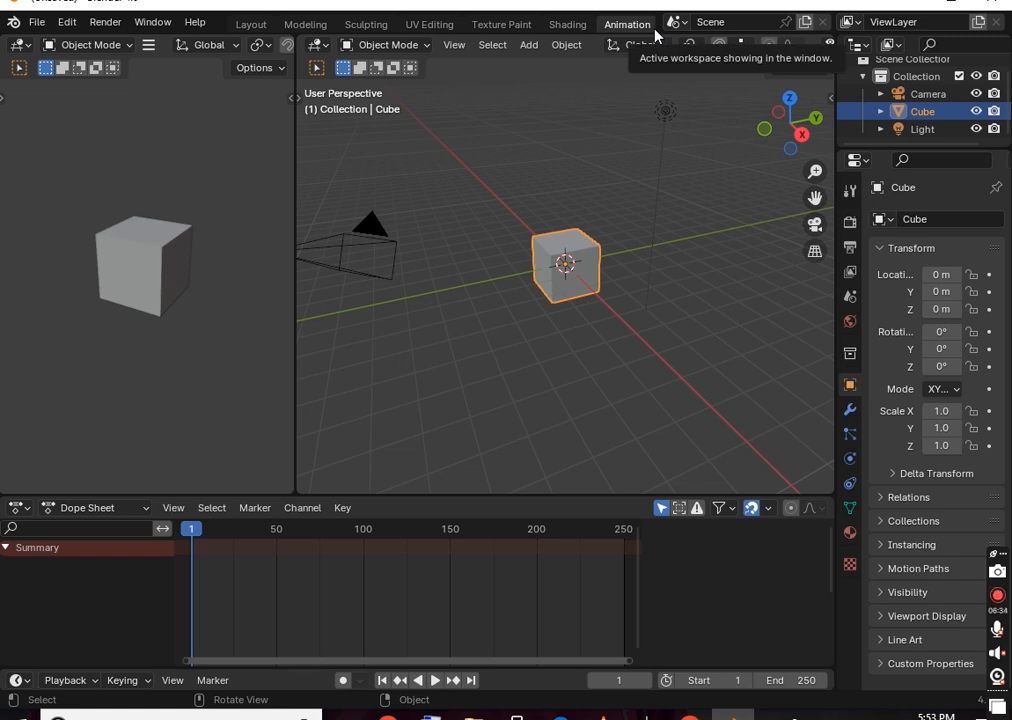
# Check the Scene browser and scene name without changes, then open the Render menu
pyautogui.click(684, 20)
pyautogui.click(685, 20)
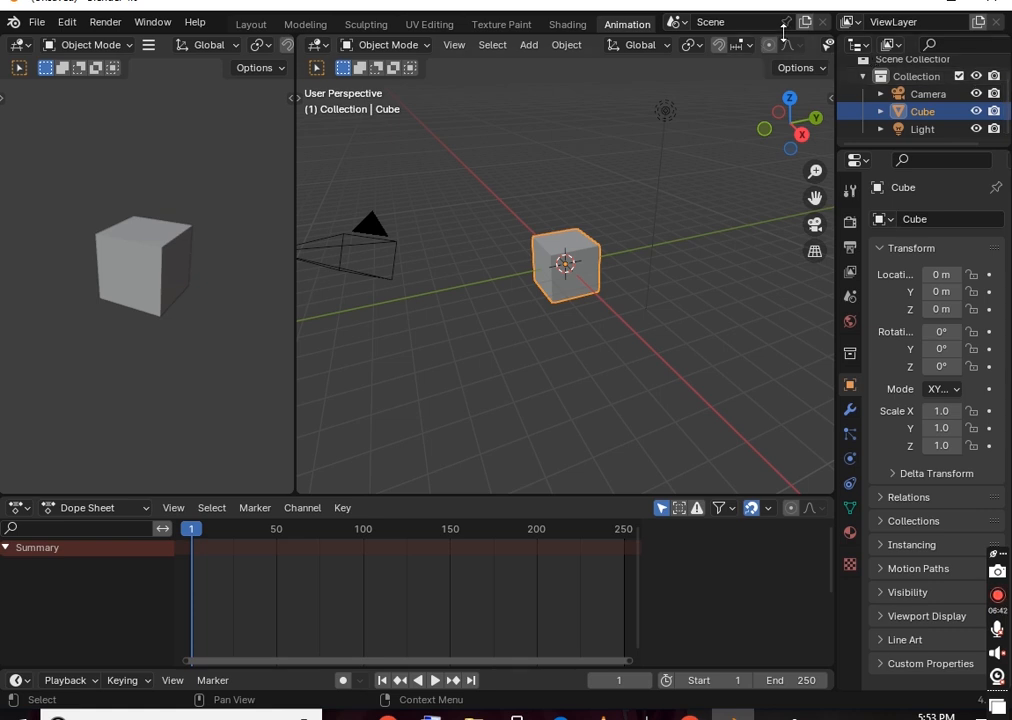
pyautogui.click(688, 20)
pyautogui.press('Escape')
pyautogui.click(98, 27)
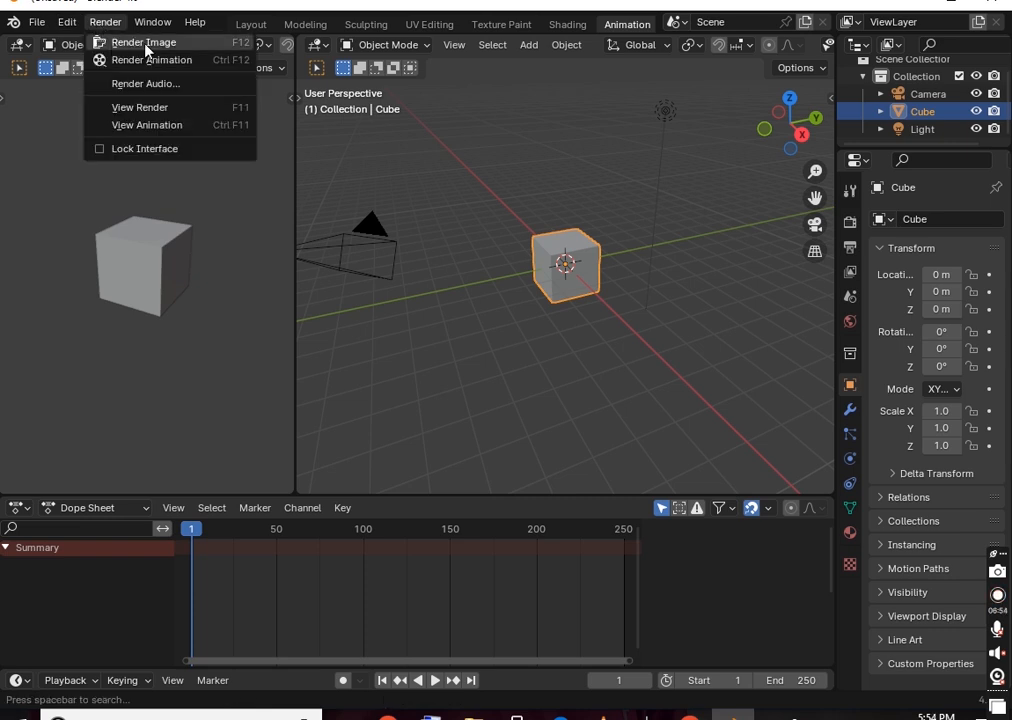
# View the render result, keeping Color & Alpha display channels, and zoom out
pyautogui.click(193, 114)
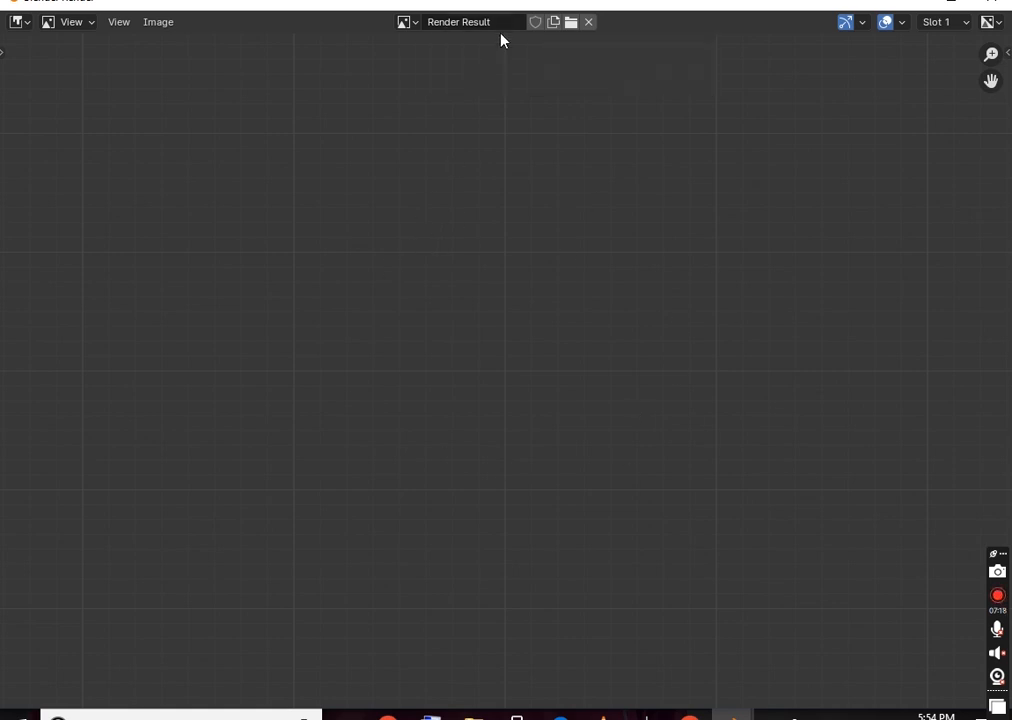
pyautogui.click(996, 24)
pyautogui.click(996, 24)
pyautogui.scroll(-3, 769, 150)
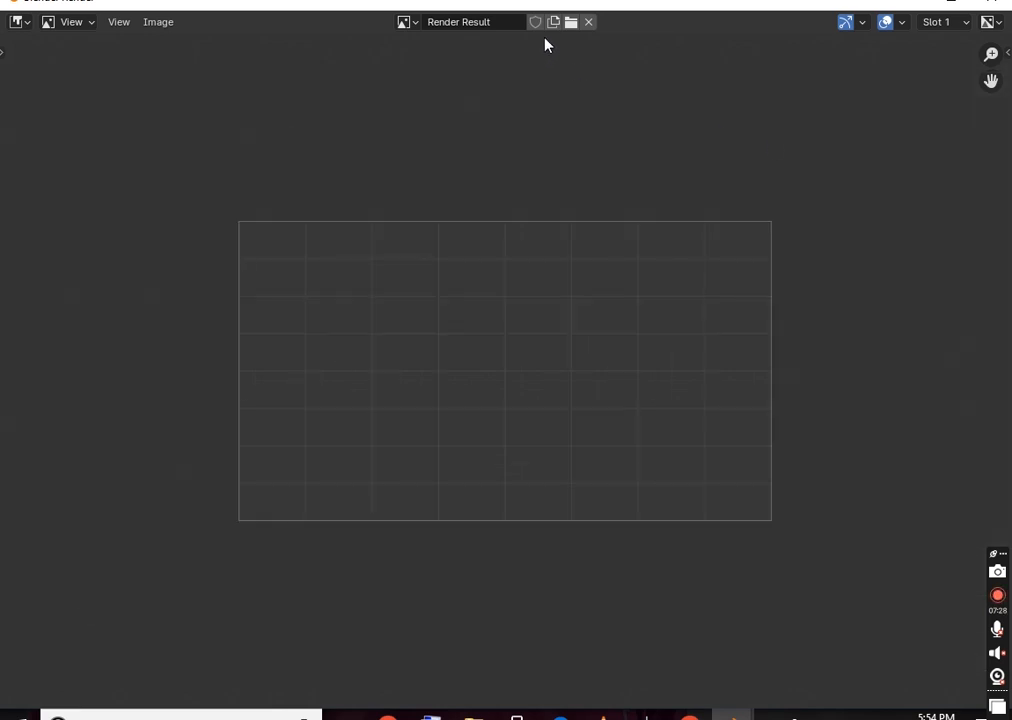
# Unlink the Render Result, close the render window, and return to the Layout workspace
pyautogui.click(588, 22)
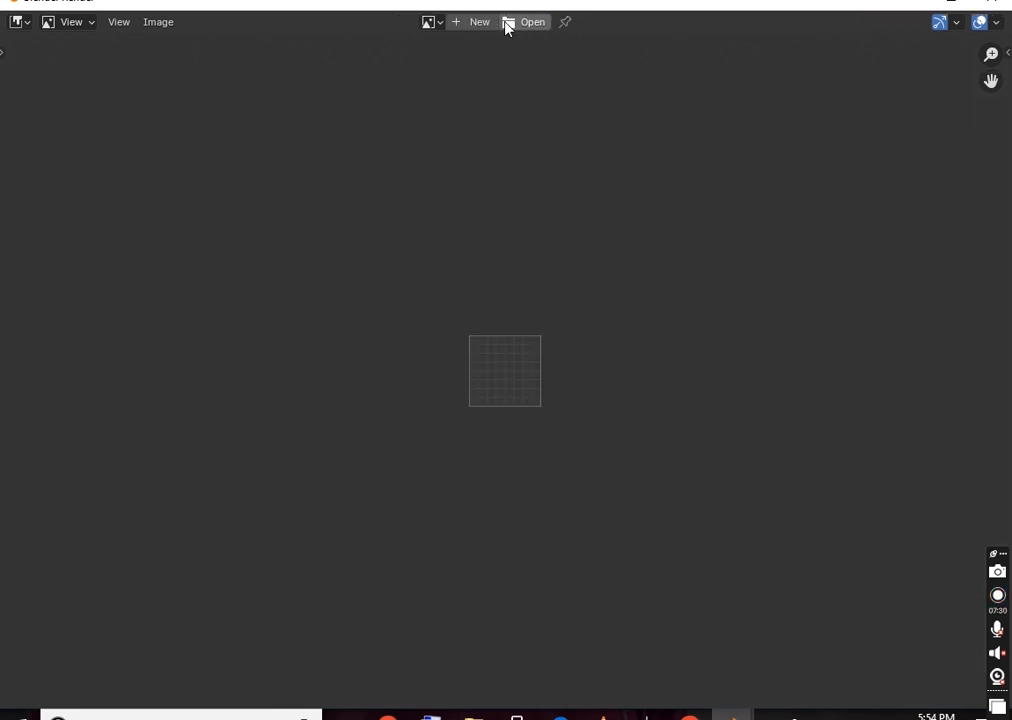
pyautogui.click(430, 22)
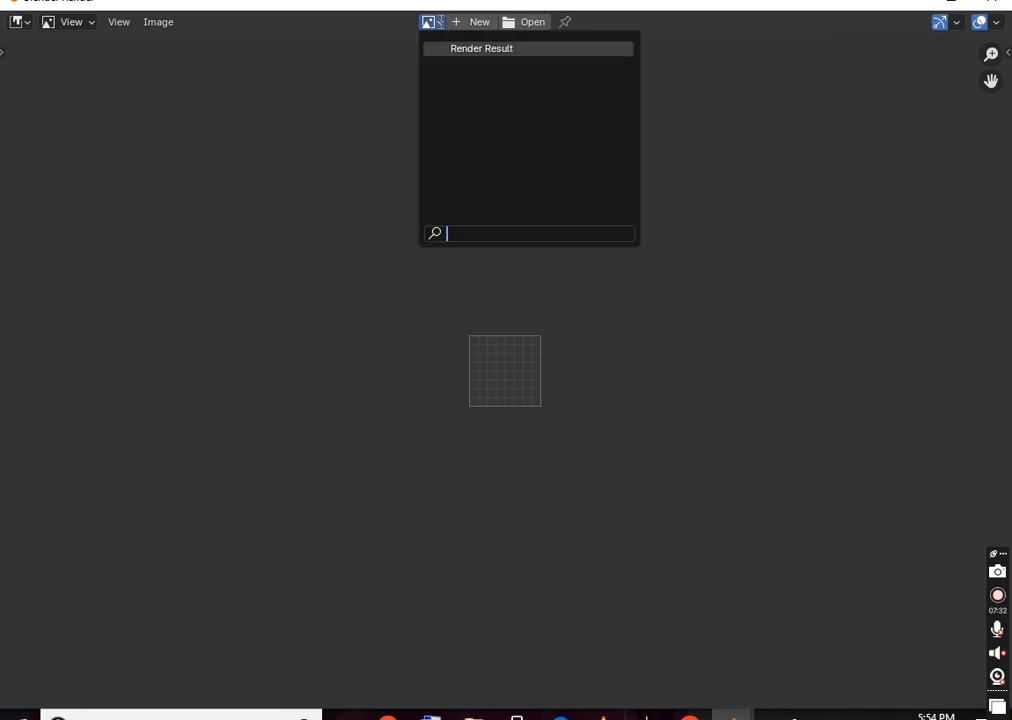
pyautogui.press('Escape')
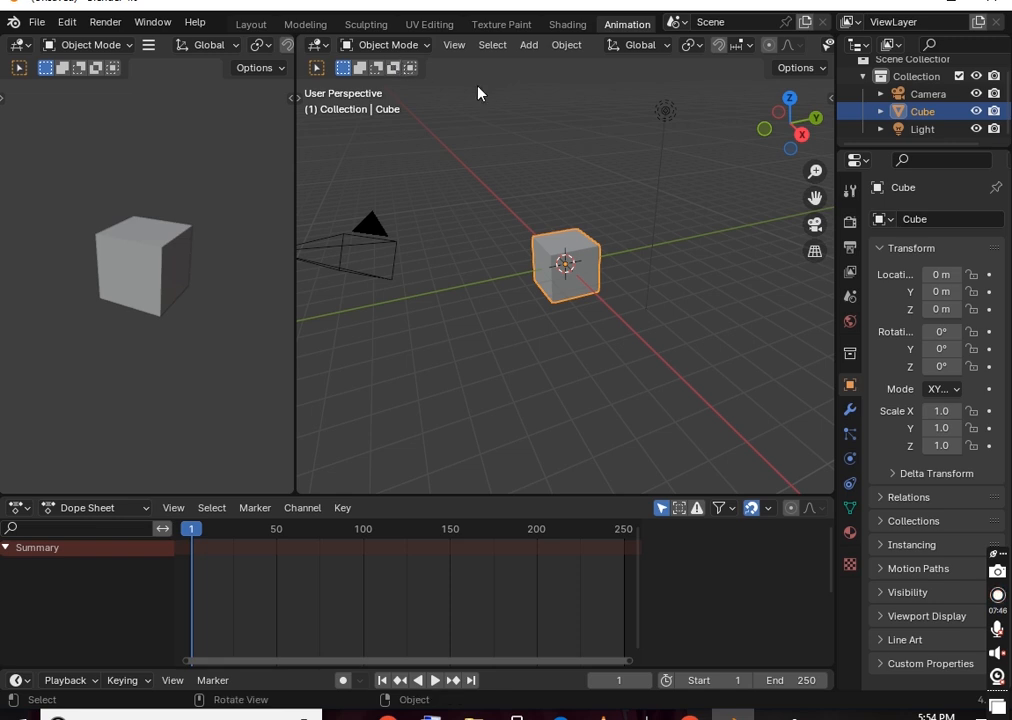
pyautogui.click(307, 25)
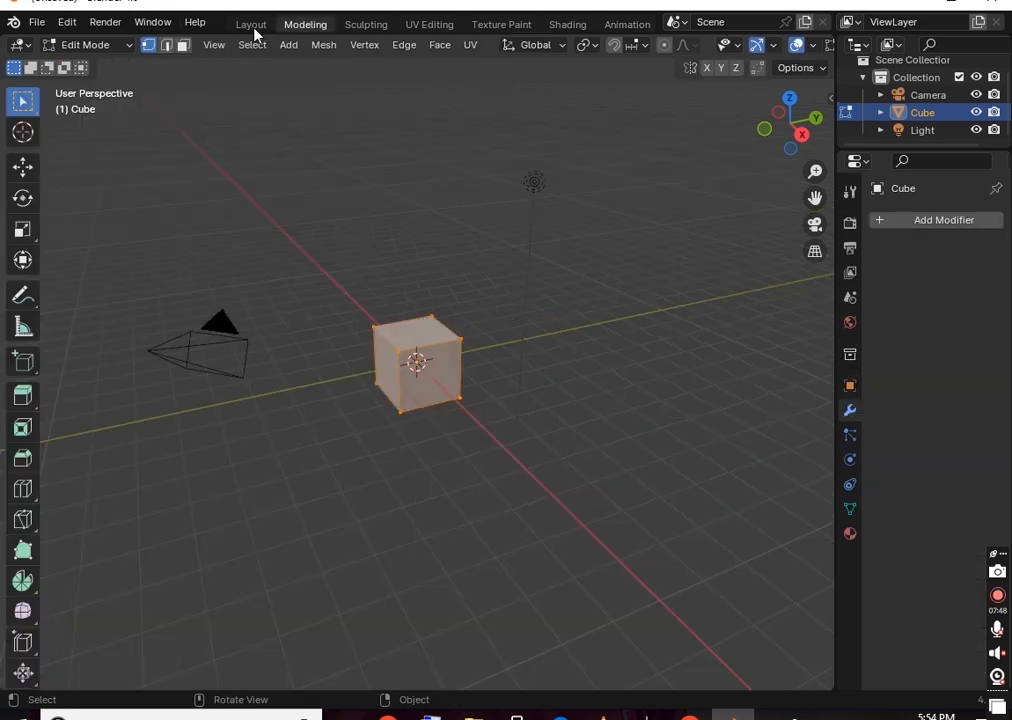
pyautogui.click(254, 28)
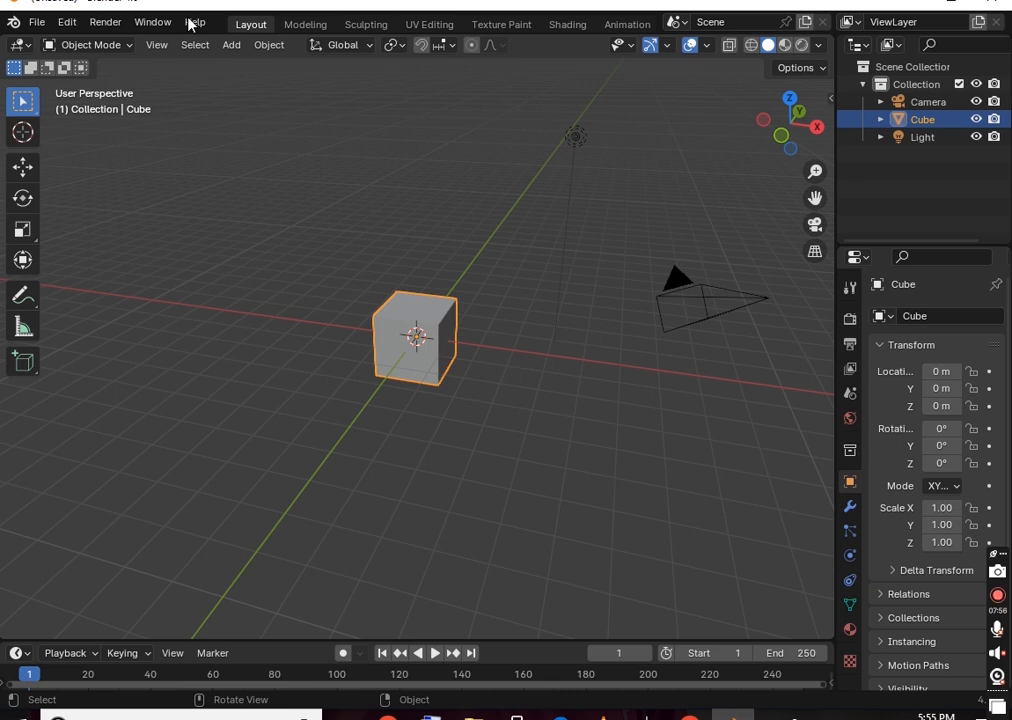
# Browse the Window menu, then deselect, reselect, and finally deselect the cube
pyautogui.click(63, 22)
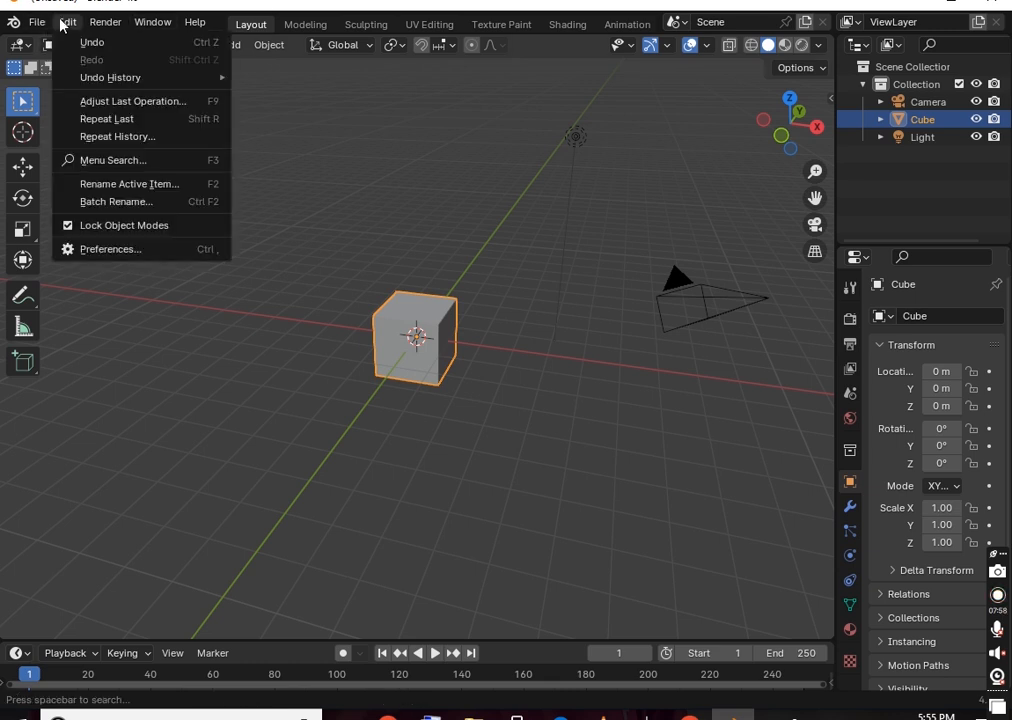
pyautogui.click(139, 22)
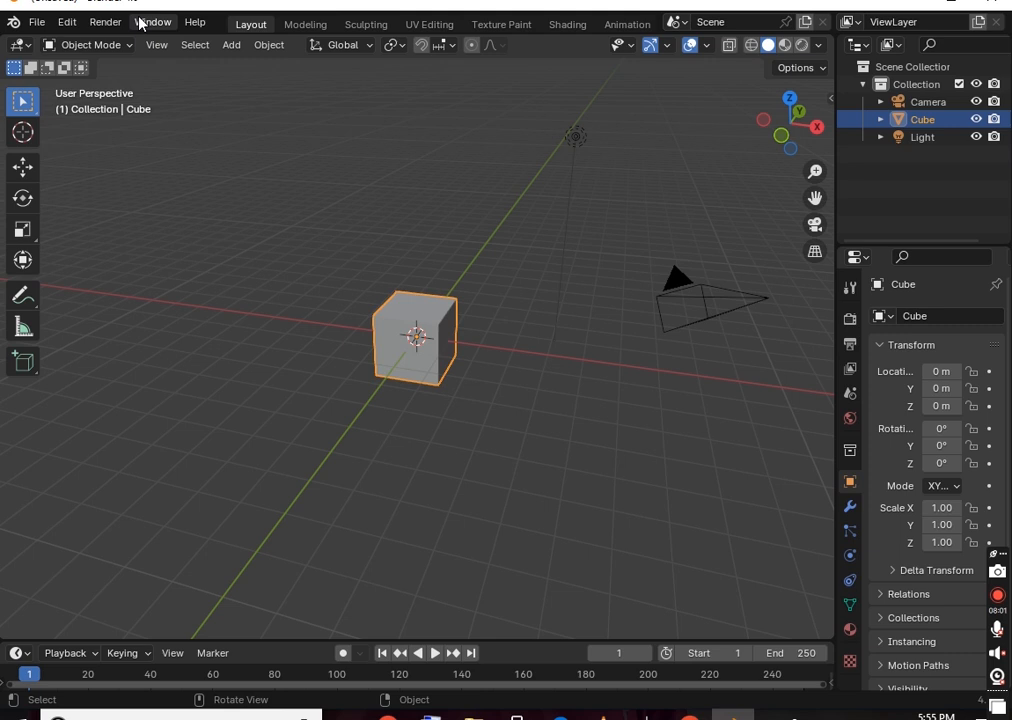
pyautogui.click(304, 128)
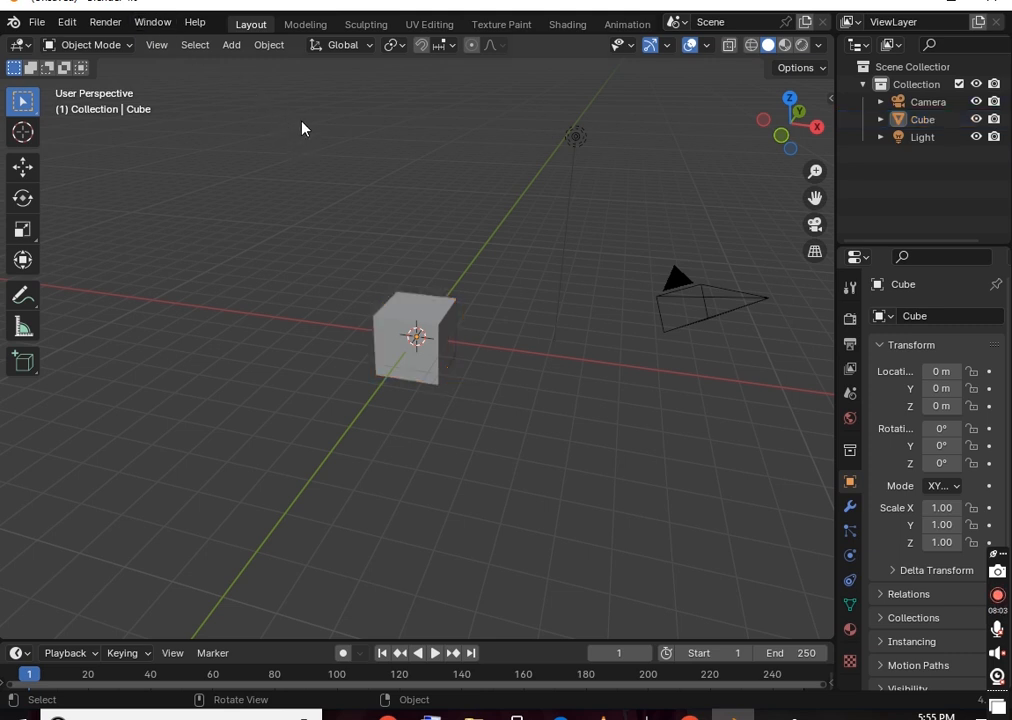
pyautogui.rightClick(400, 173)
pyautogui.click(242, 131)
pyautogui.click(413, 332)
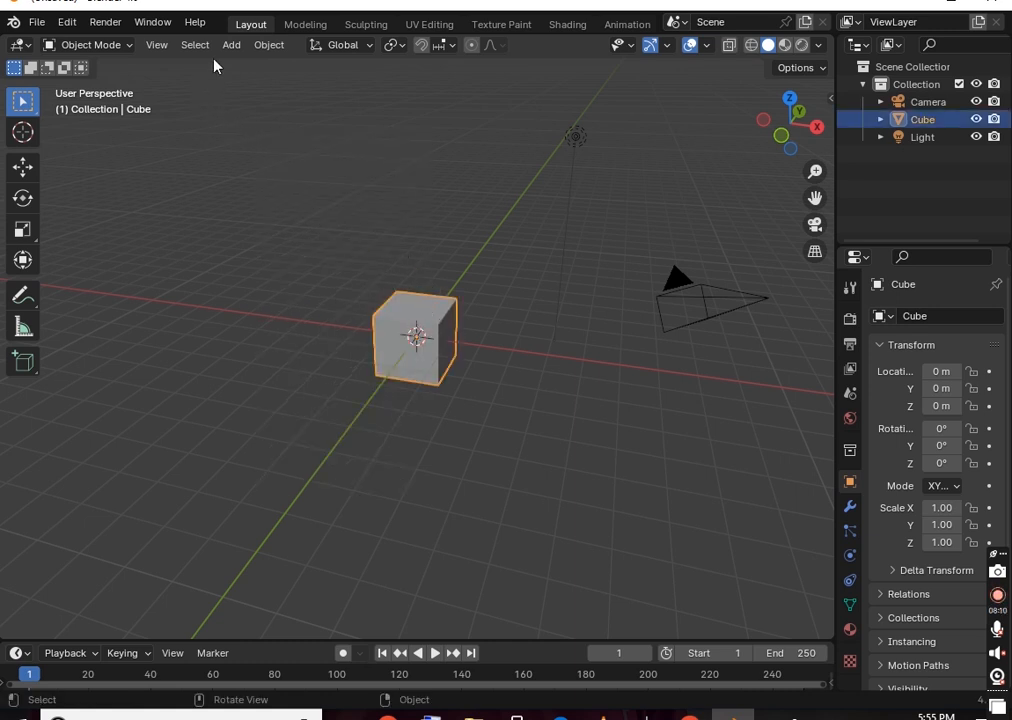
pyautogui.click(264, 110)
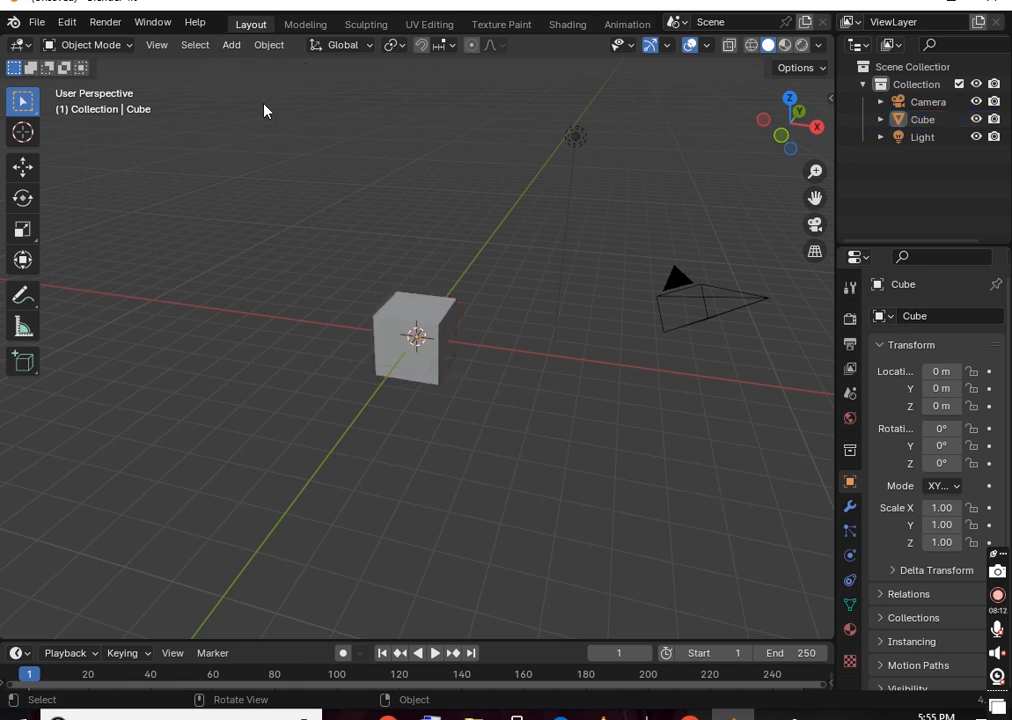
pyautogui.click(232, 47)
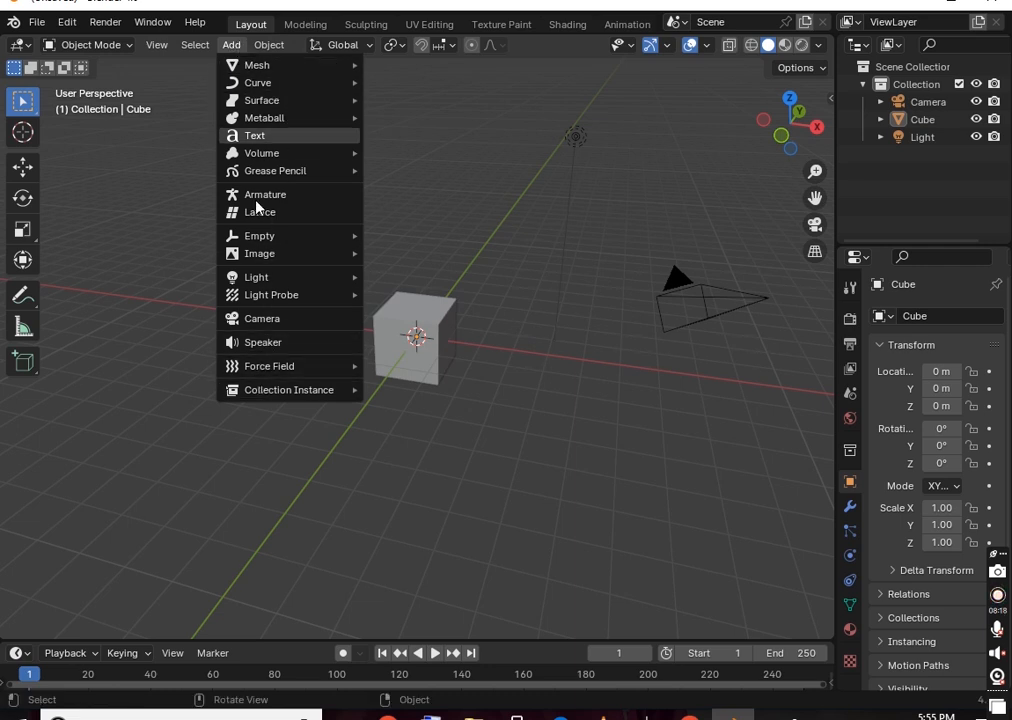
pyautogui.press('Escape')
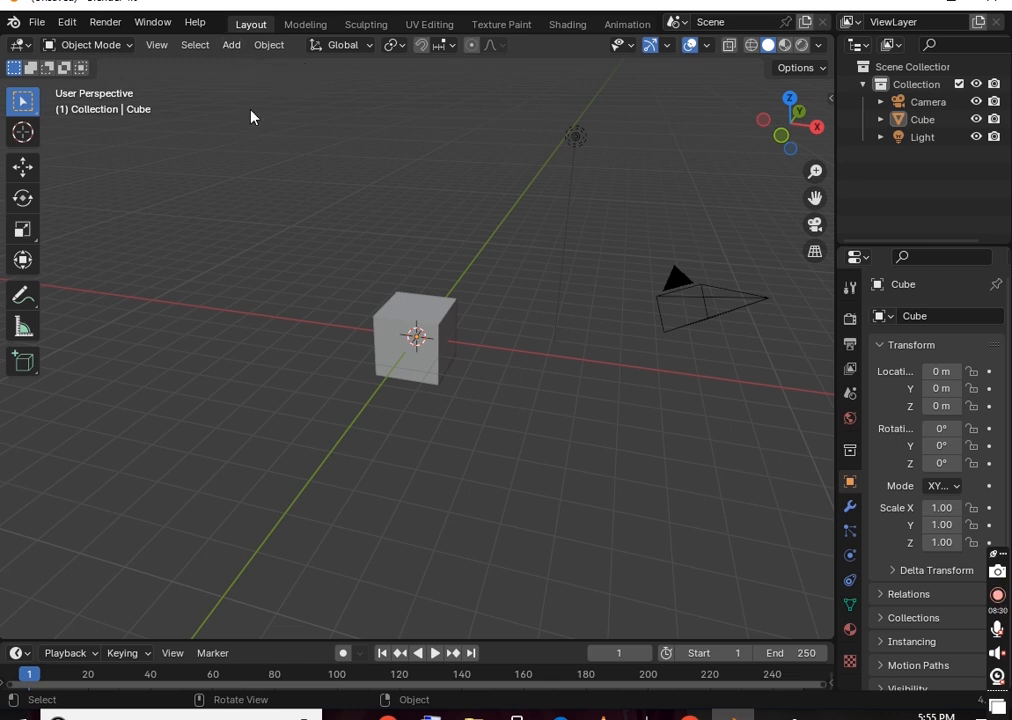
# Open the Add menu via Shift+A and the header, showing the Mesh primitives submenu
pyautogui.hotkey('shift', 'a')
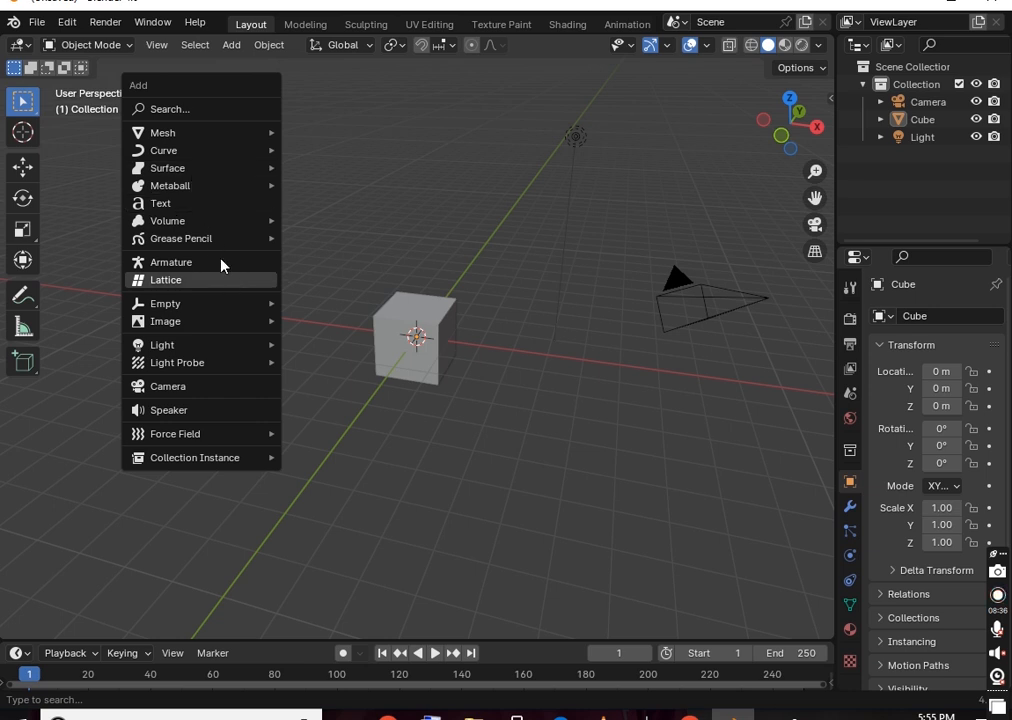
pyautogui.moveTo(200, 132)
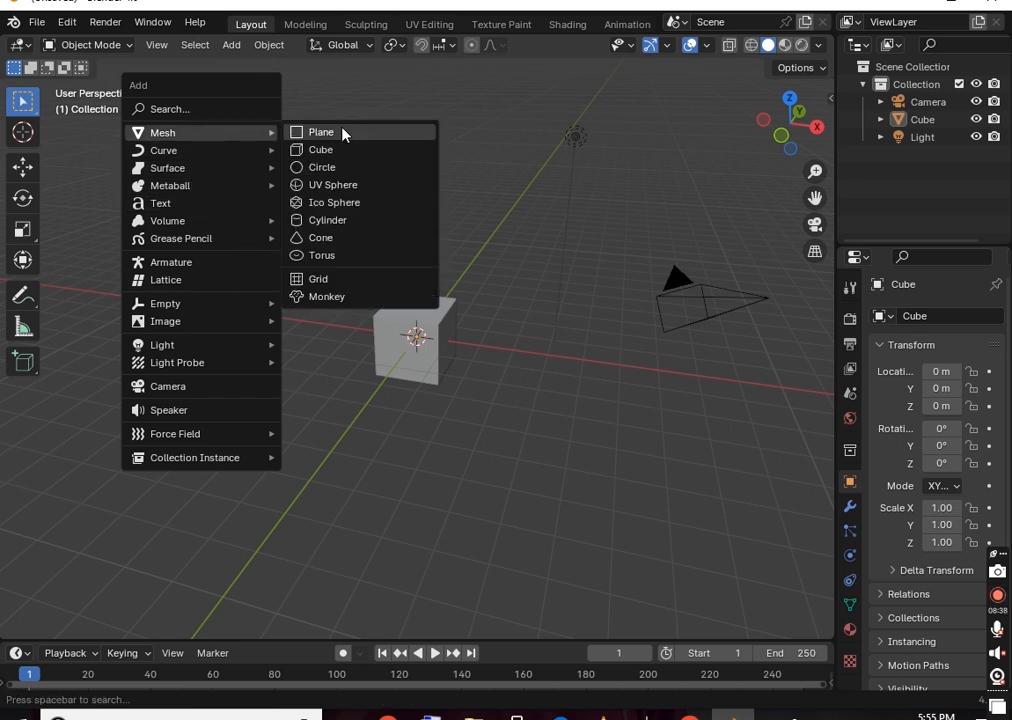
pyautogui.click(280, 66)
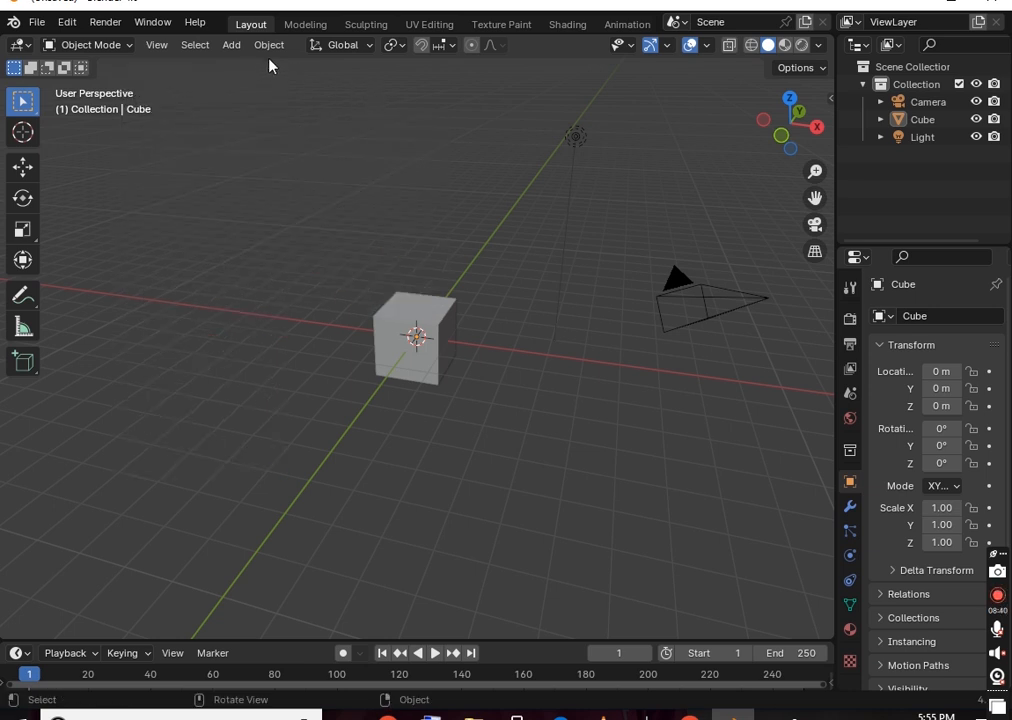
pyautogui.click(240, 50)
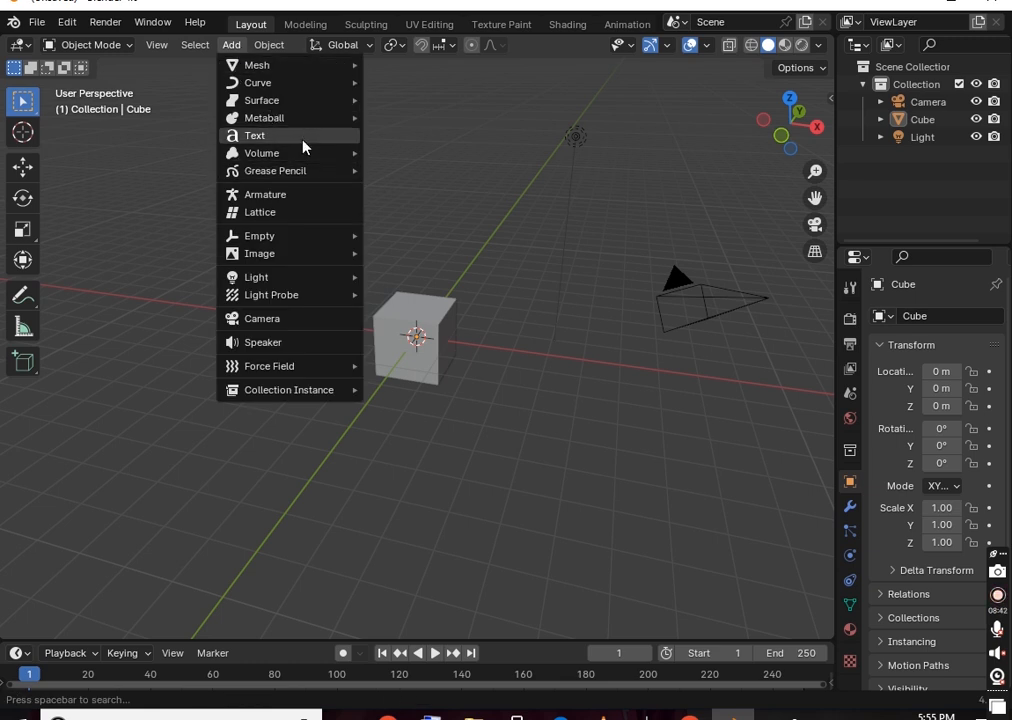
pyautogui.moveTo(390, 160)
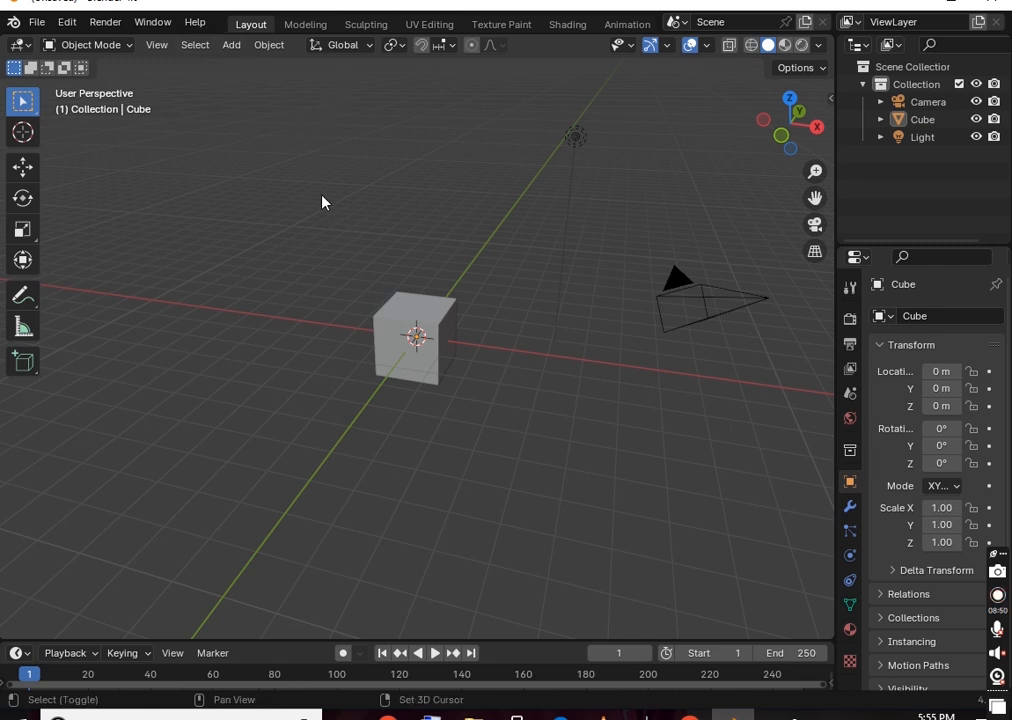
pyautogui.hotkey('shift', 'a')
pyautogui.moveTo(334, 219)
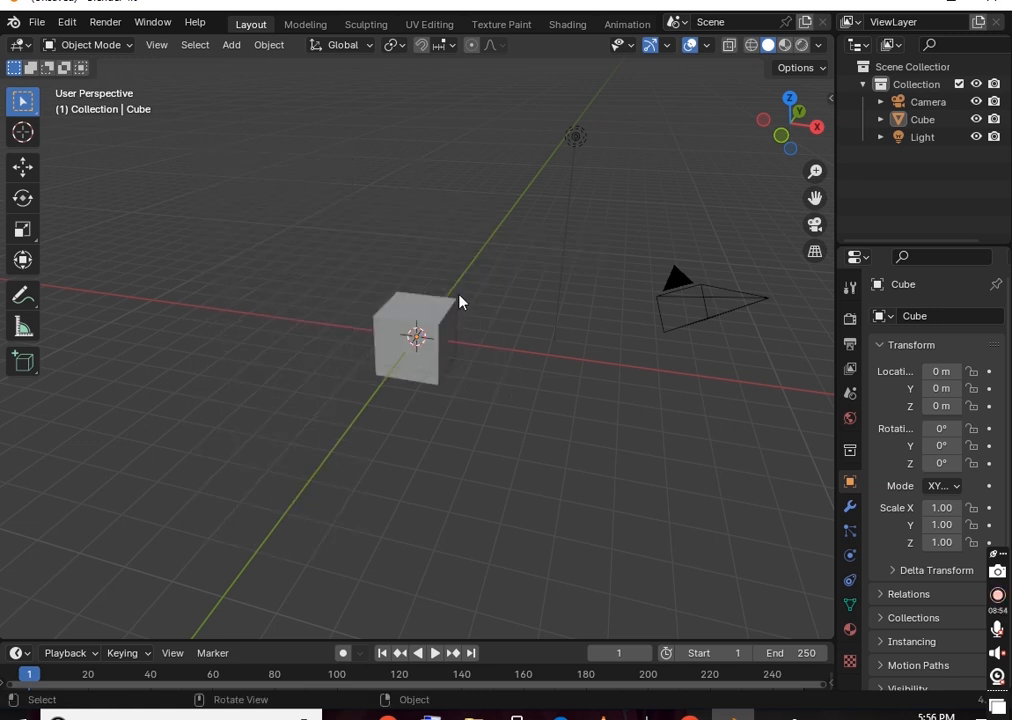
# Delete the default cube and add a Plane mesh through Shift+A > Mesh
pyautogui.click(428, 309)
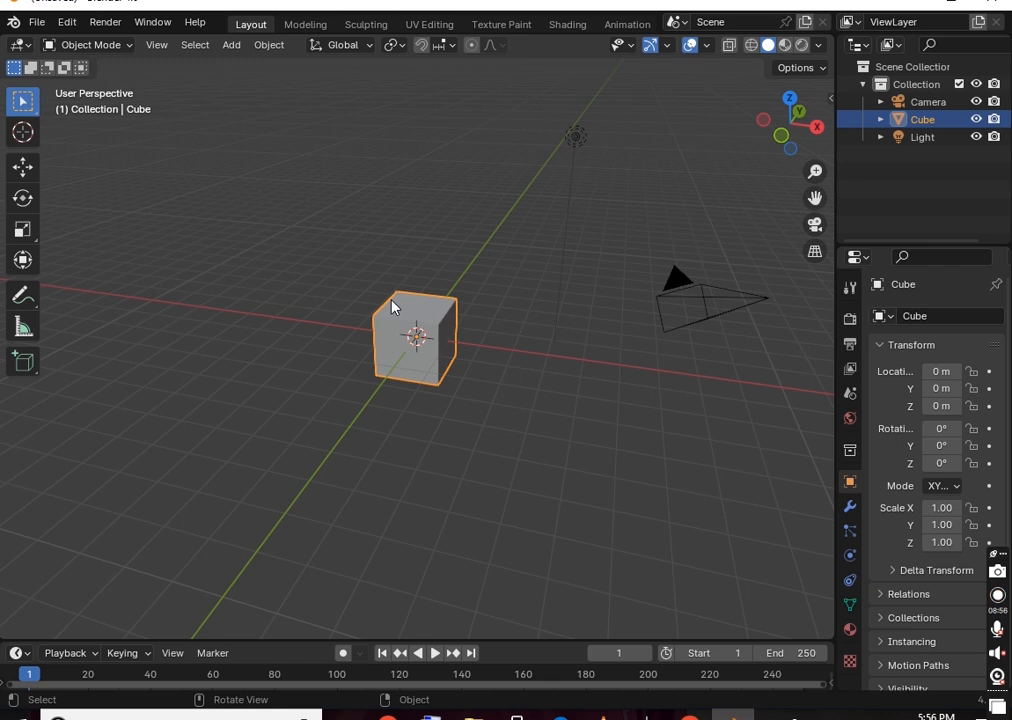
pyautogui.press('Delete')
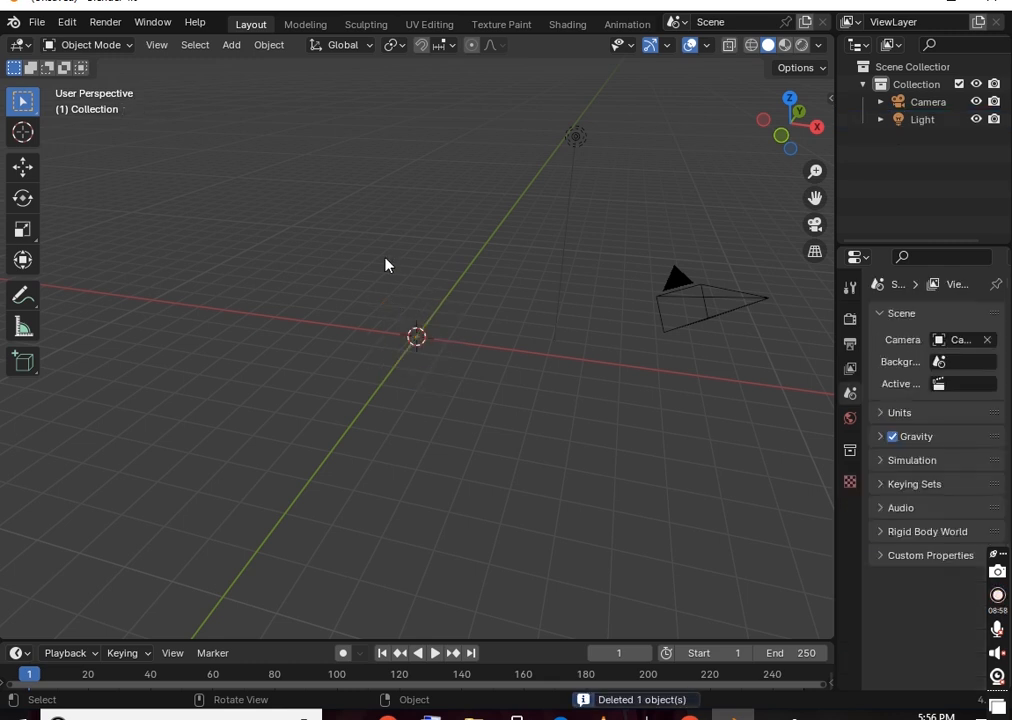
pyautogui.hotkey('shift', 'a')
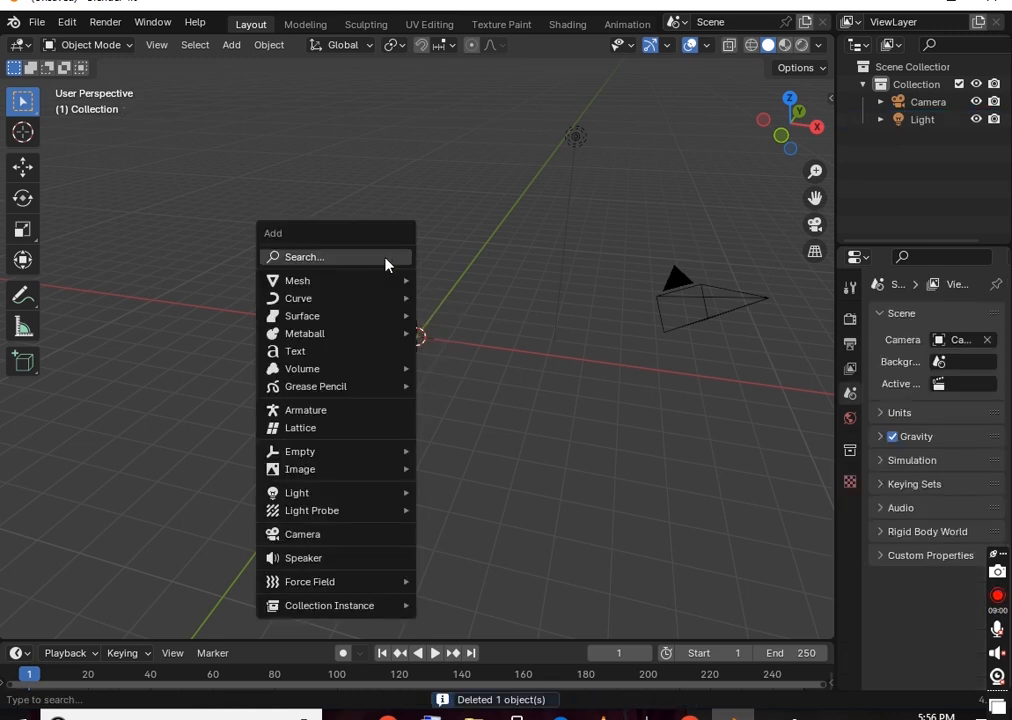
pyautogui.moveTo(378, 298)
pyautogui.moveTo(400, 281)
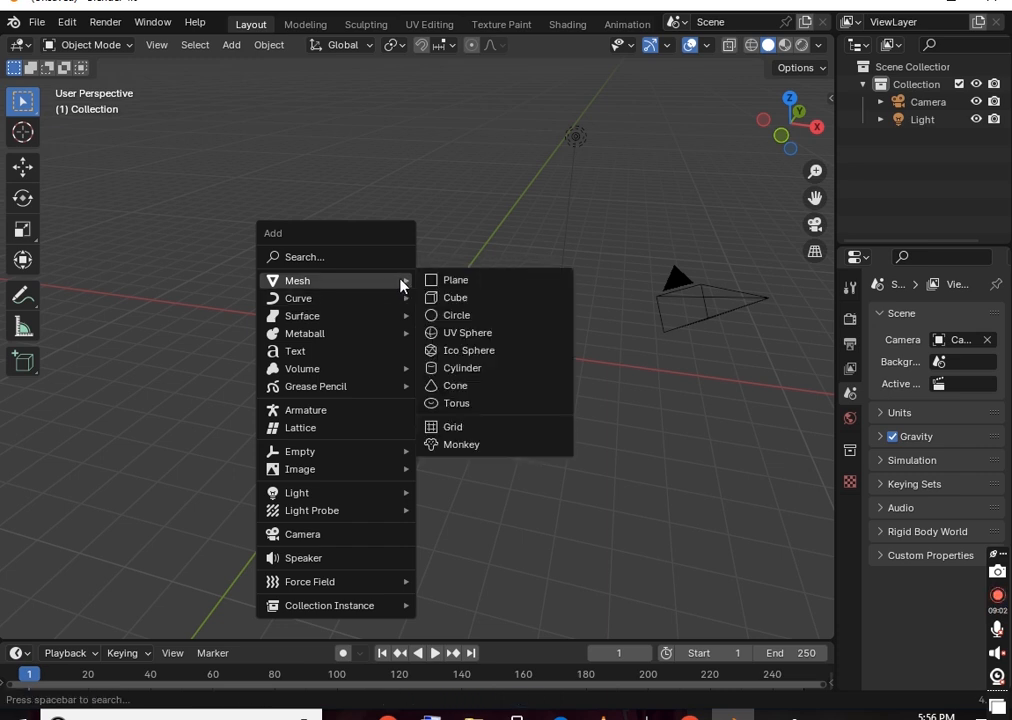
pyautogui.click(452, 284)
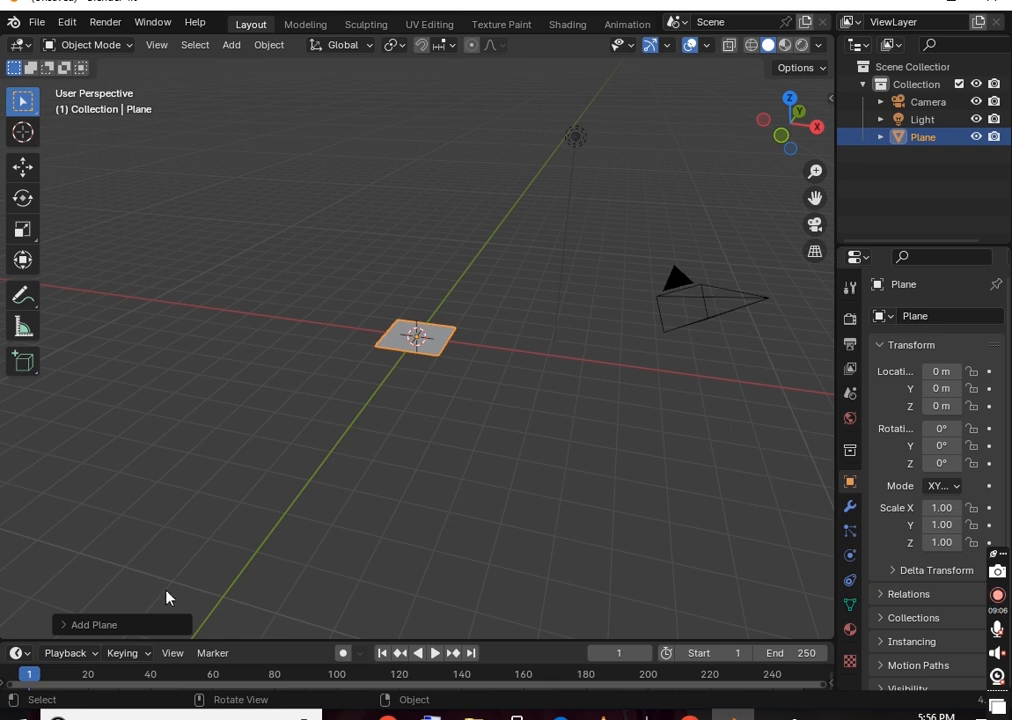
# Expand the Add Plane options and set Size to 2.02 m, trying the X and Z location fields
pyautogui.click(103, 628)
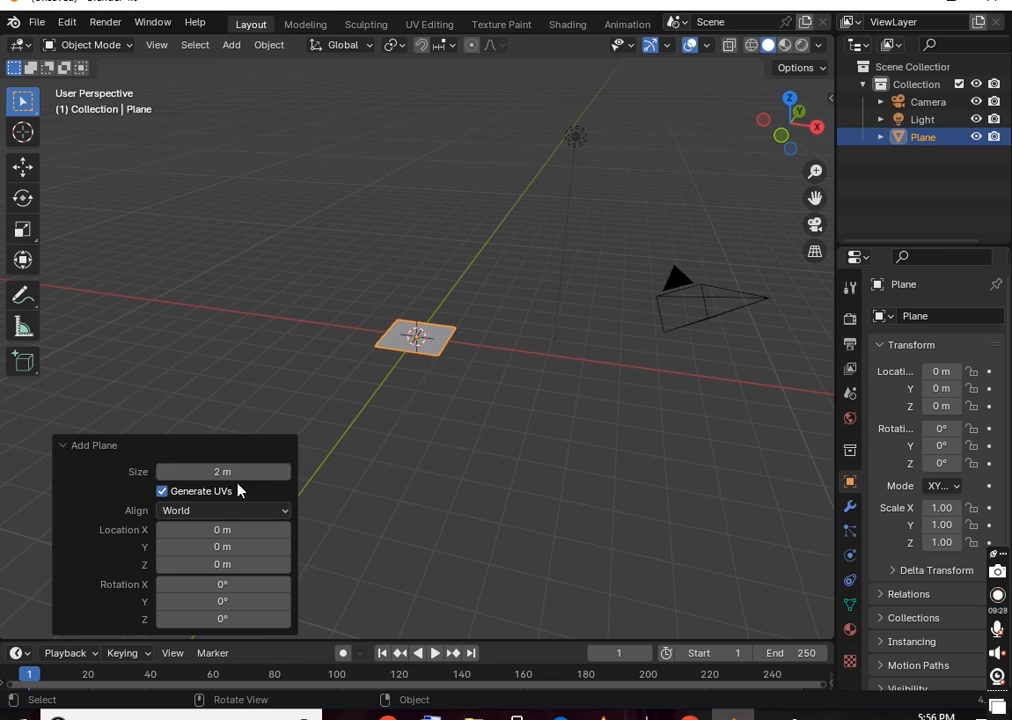
pyautogui.moveTo(244, 479)
pyautogui.mouseDown()
pyautogui.moveTo(786, 499)
pyautogui.moveTo(243, 498)
pyautogui.mouseUp()
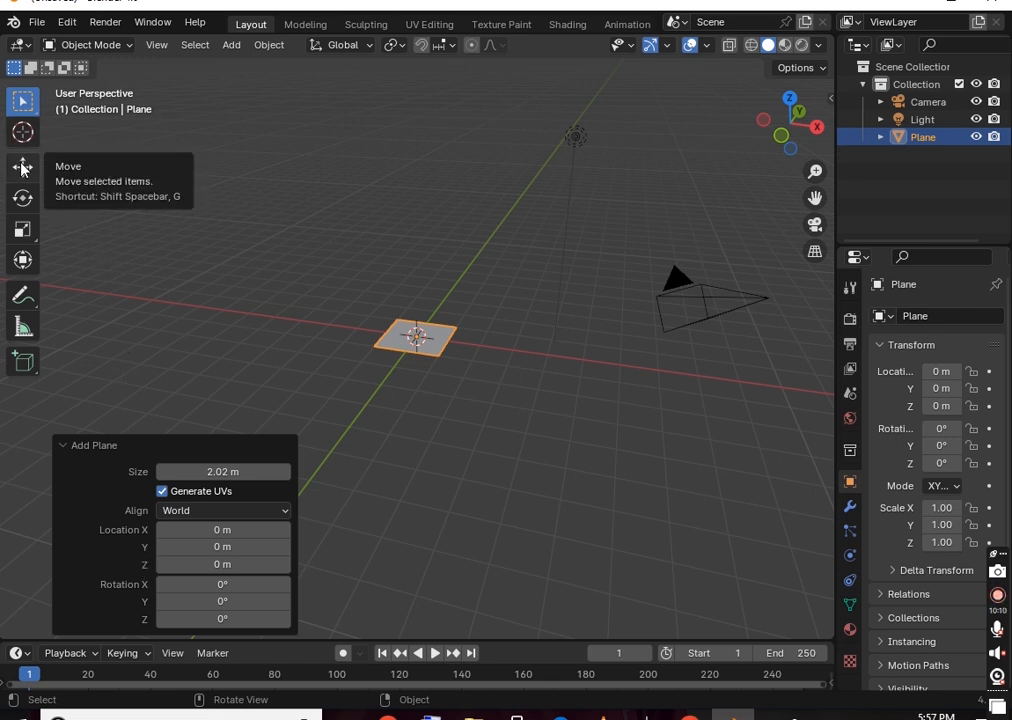
pyautogui.moveTo(185, 530)
pyautogui.mouseDown()
pyautogui.moveTo(492, 529)
pyautogui.moveTo(201, 538)
pyautogui.mouseUp()
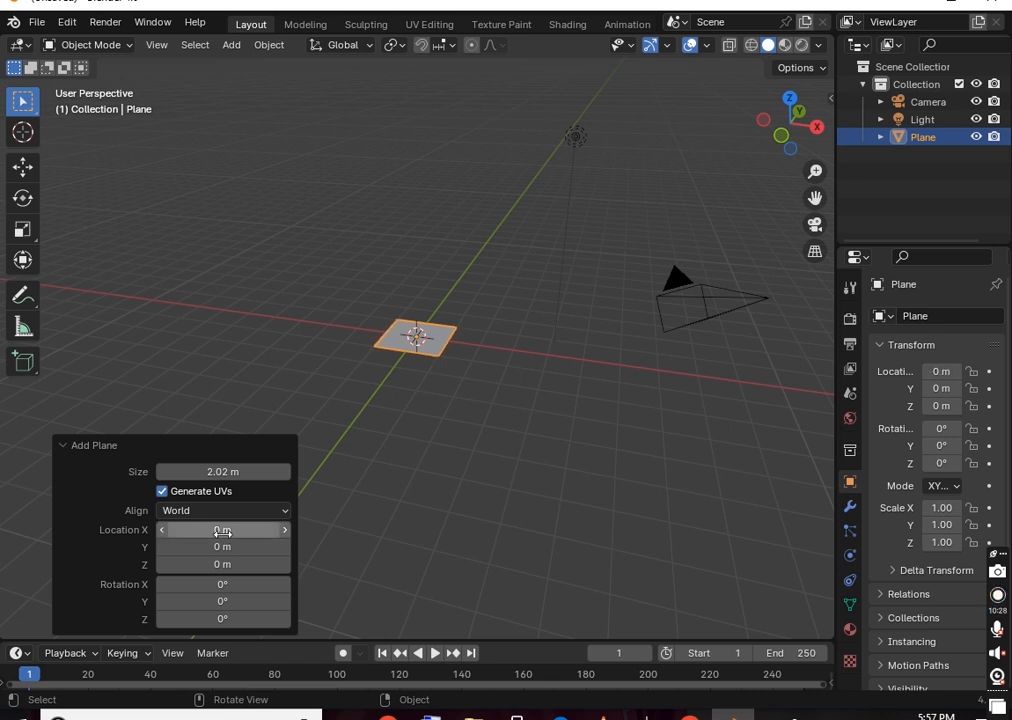
pyautogui.moveTo(257, 560); pyautogui.dragTo(222, 569)
# Raise the plane along Z to 0.041256 m with the Move tool, then switch back to Select Box
pyautogui.click(22, 166)
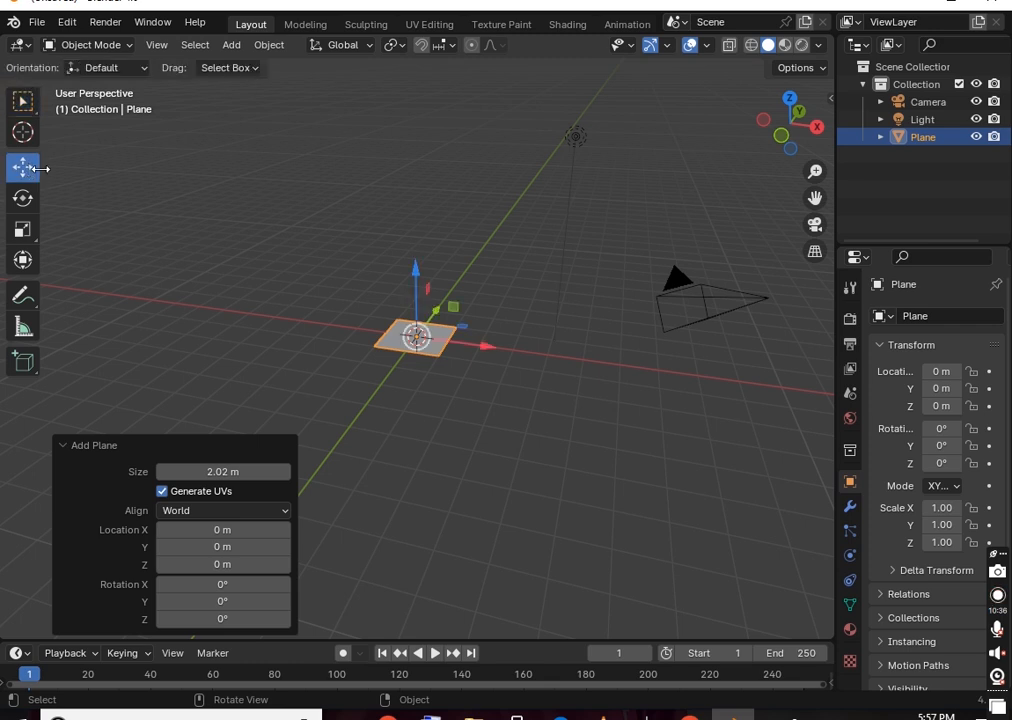
pyautogui.moveTo(415, 272)
pyautogui.mouseDown()
pyautogui.moveTo(418, 280)
pyautogui.moveTo(439, 194)
pyautogui.moveTo(434, 272)
pyautogui.mouseUp()
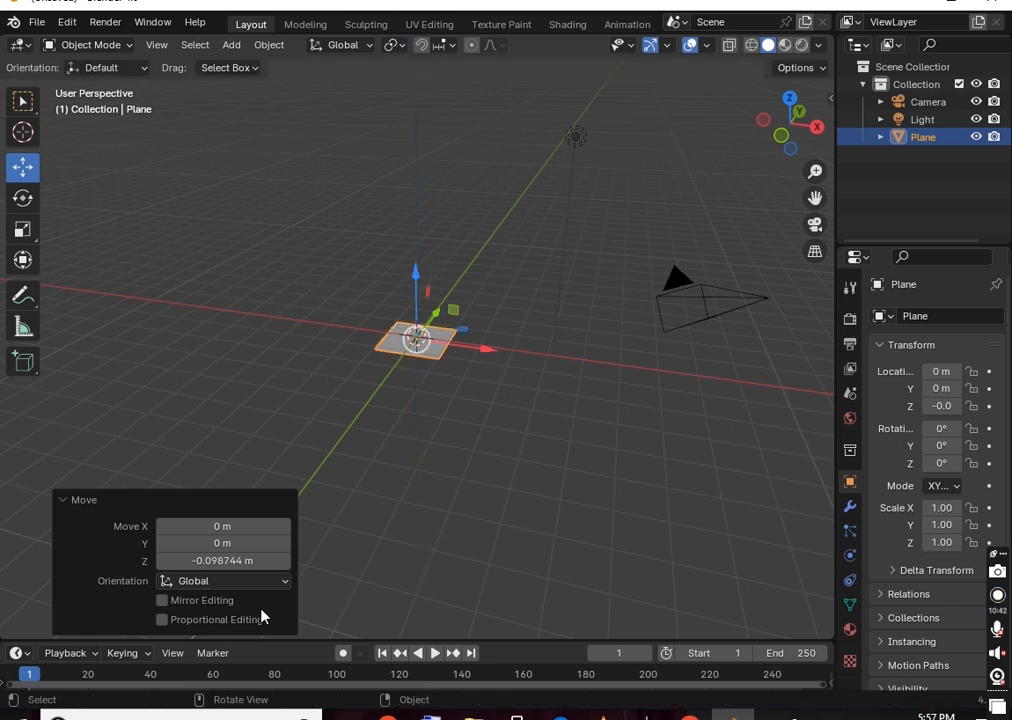
pyautogui.moveTo(222, 560); pyautogui.dragTo(312, 560)
pyautogui.moveTo(222, 561)
pyautogui.mouseDown()
pyautogui.moveTo(210, 561)
pyautogui.moveTo(222, 561)
pyautogui.mouseUp()
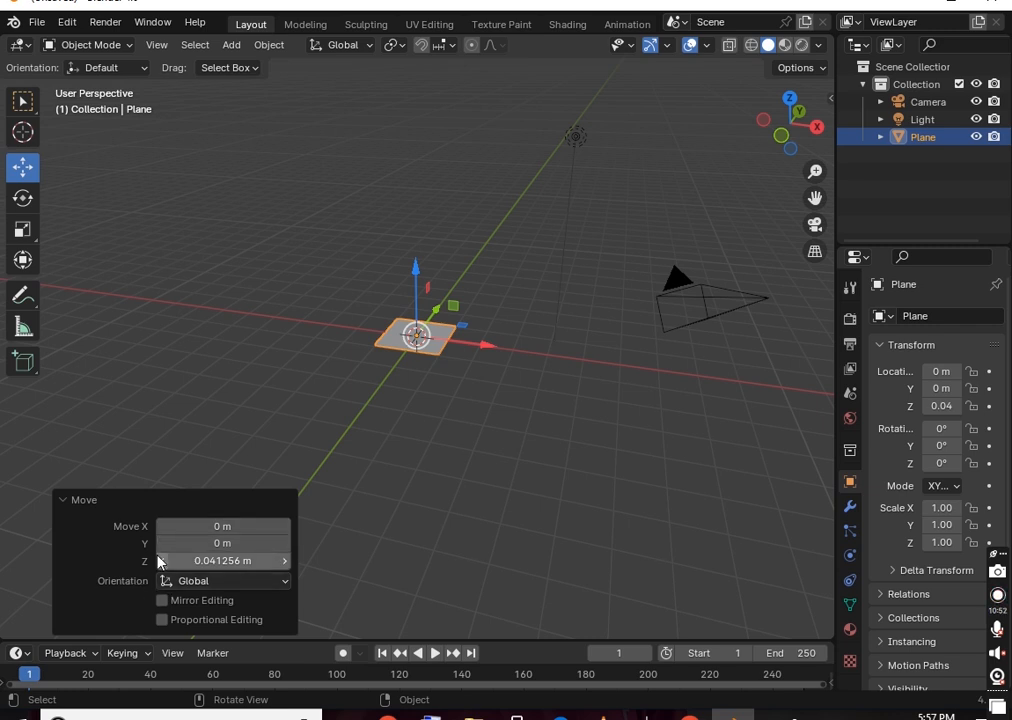
pyautogui.click(22, 99)
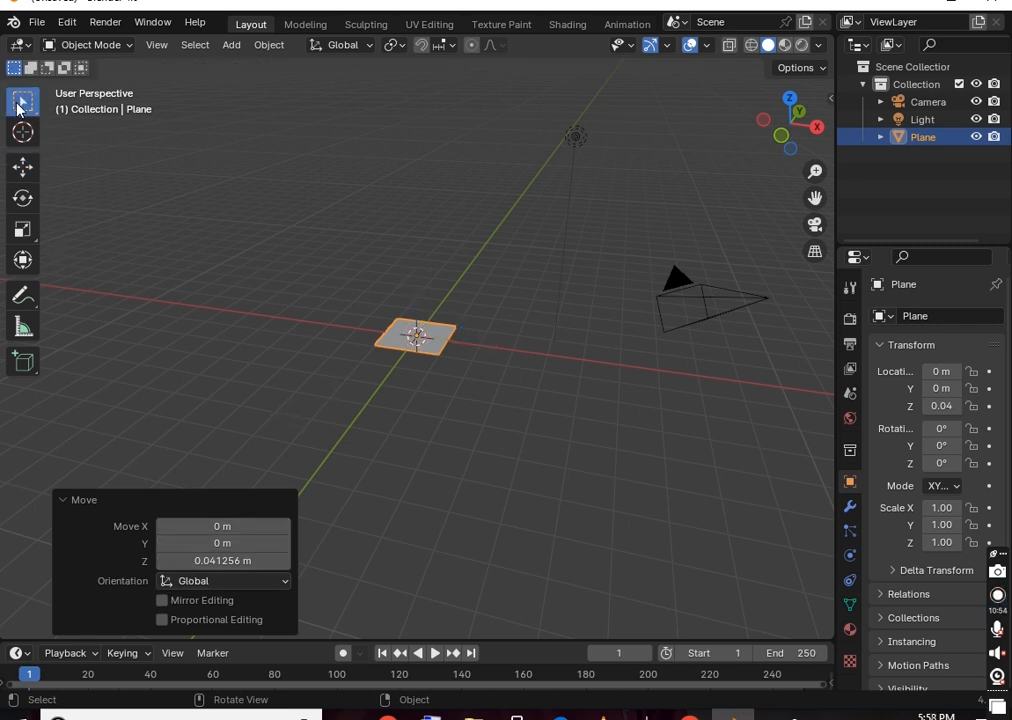
# Select the raised plane and delete it
pyautogui.click(272, 432)
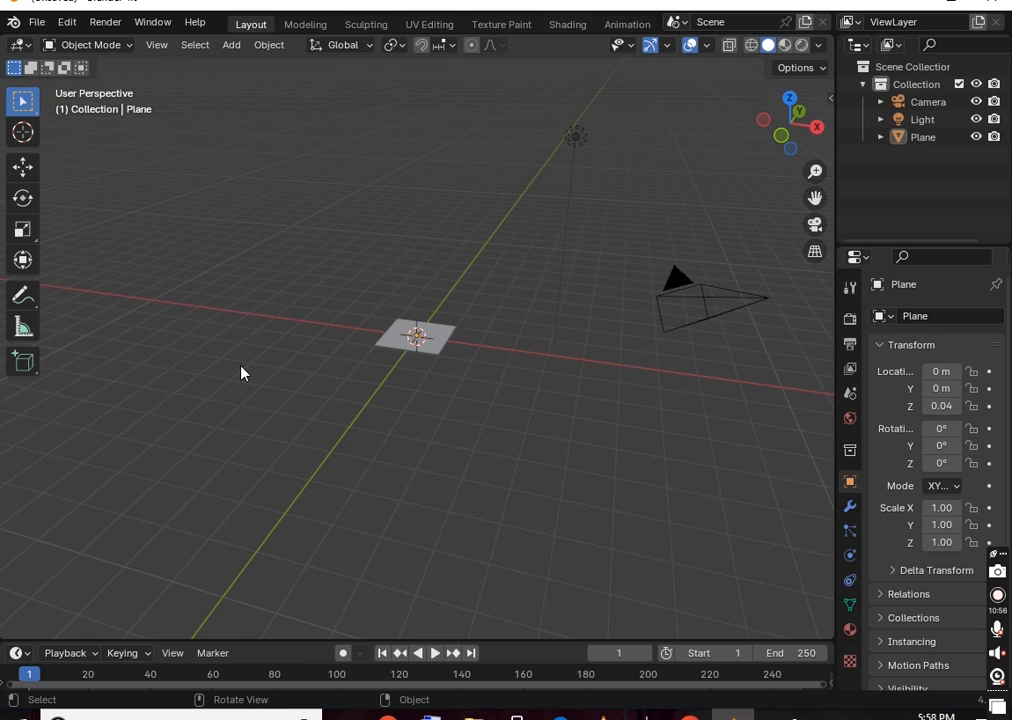
pyautogui.click(436, 345)
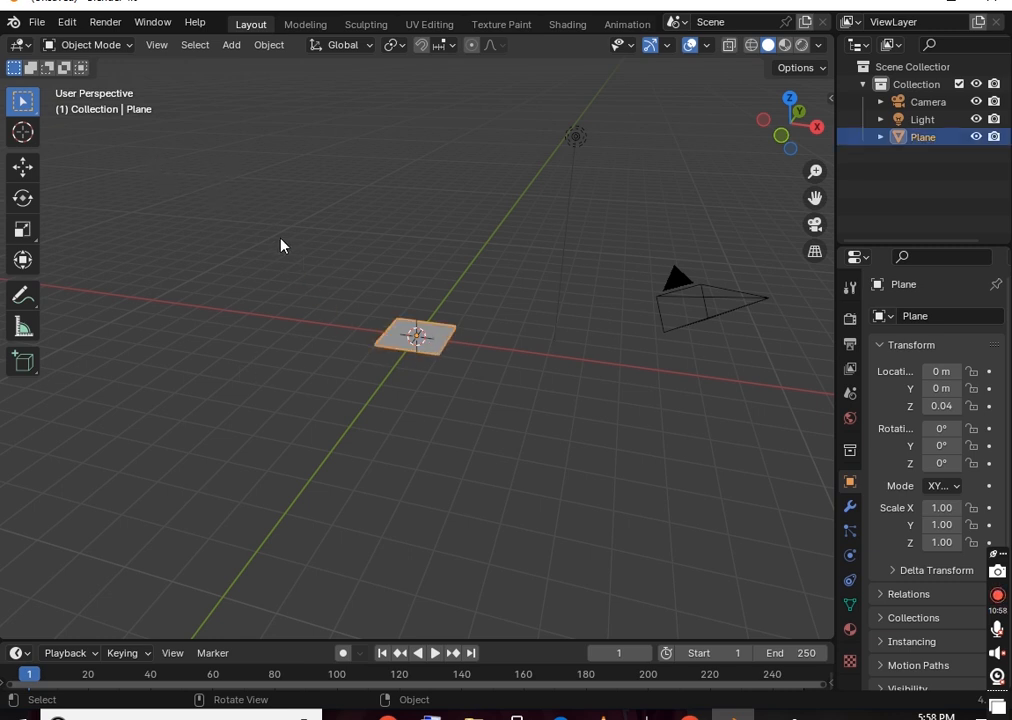
pyautogui.press('Delete')
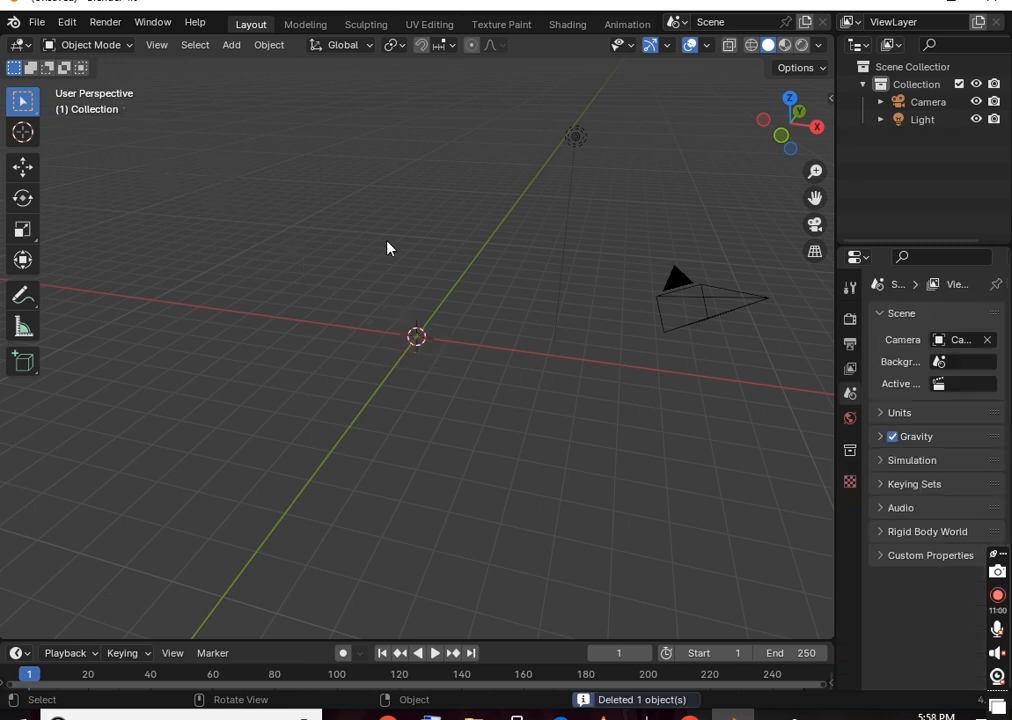
# Add a fresh plane from the Add > Mesh menu, sized 2.02 m at the origin
pyautogui.hotkey('shift', 'a')
pyautogui.moveTo(390, 248)
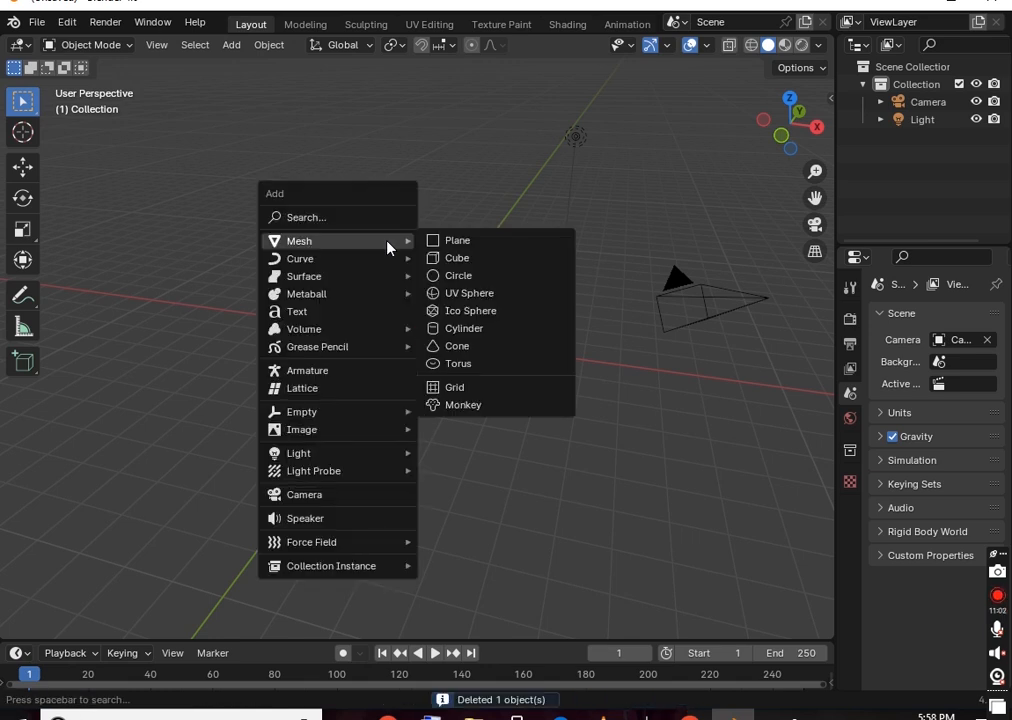
pyautogui.click(468, 240)
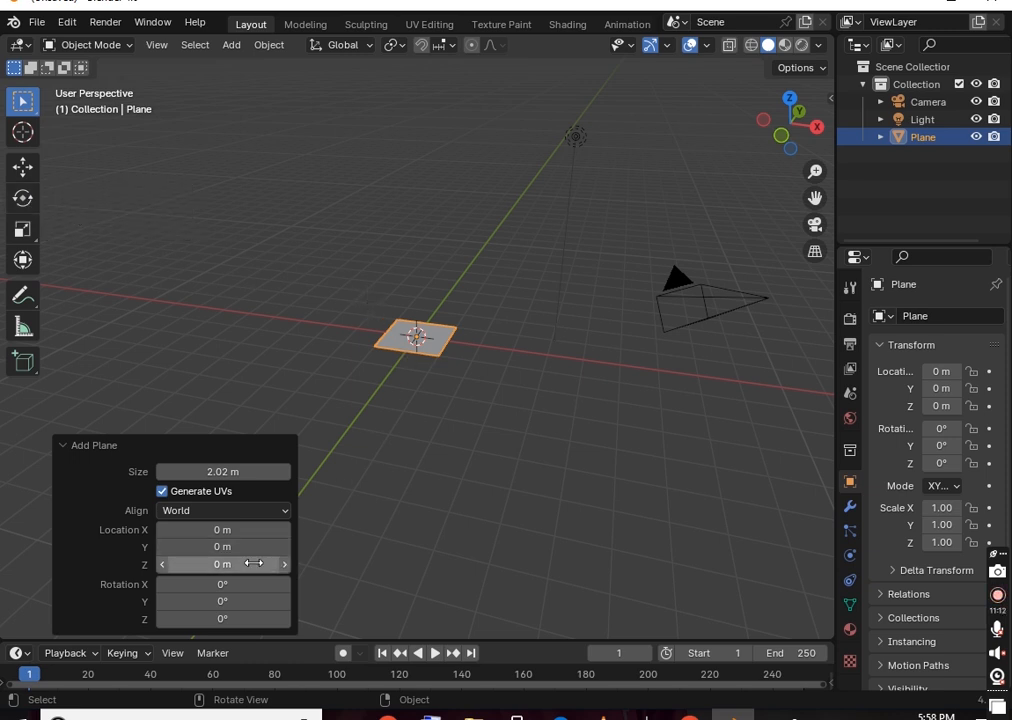
# Tilt the fresh plane to 2° around the X axis in its Add Plane options
pyautogui.moveTo(270, 585)
pyautogui.mouseDown()
pyautogui.moveTo(235, 587)
pyautogui.moveTo(370, 604)
pyautogui.moveTo(271, 590)
pyautogui.mouseUp()
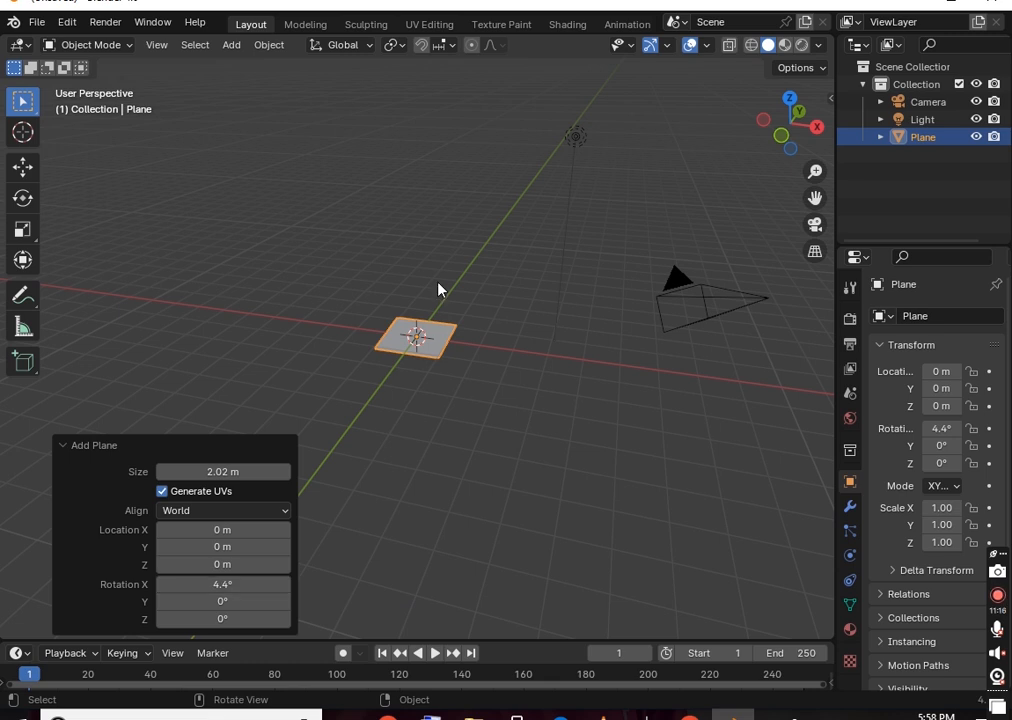
pyautogui.scroll(8, 436, 280)
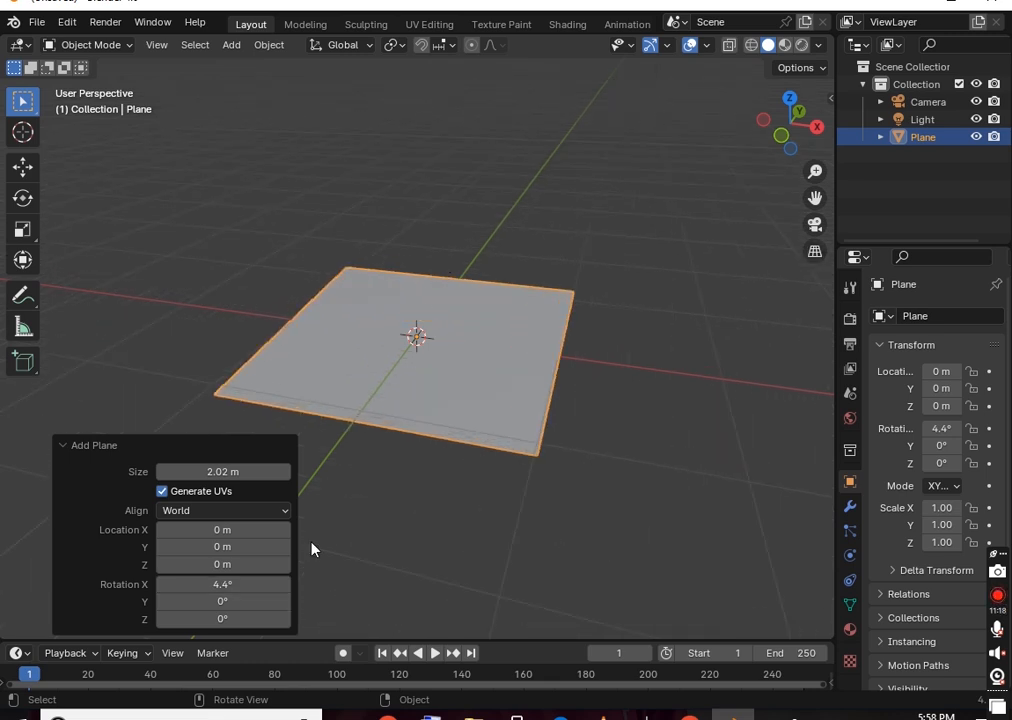
pyautogui.moveTo(272, 585); pyautogui.dragTo(198, 592)
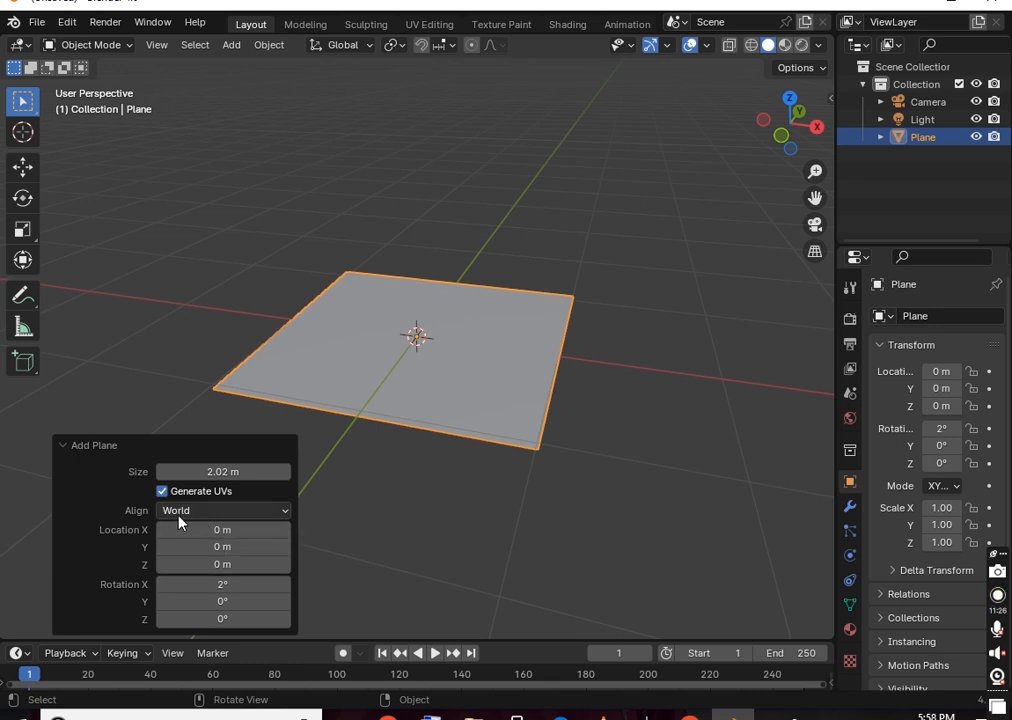
pyautogui.click(235, 512)
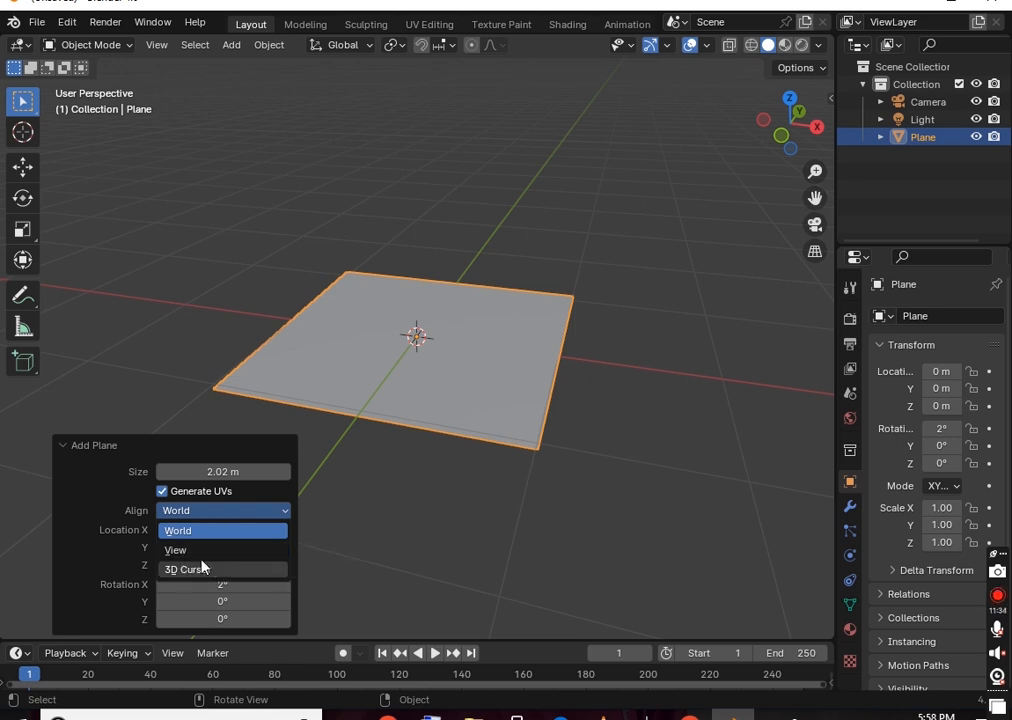
# Align the 2.02 m plane to the view, tilting it to about 107° on X, and orbit to check it
pyautogui.moveTo(574, 409); pyautogui.dragTo(585, 312, button='middle')
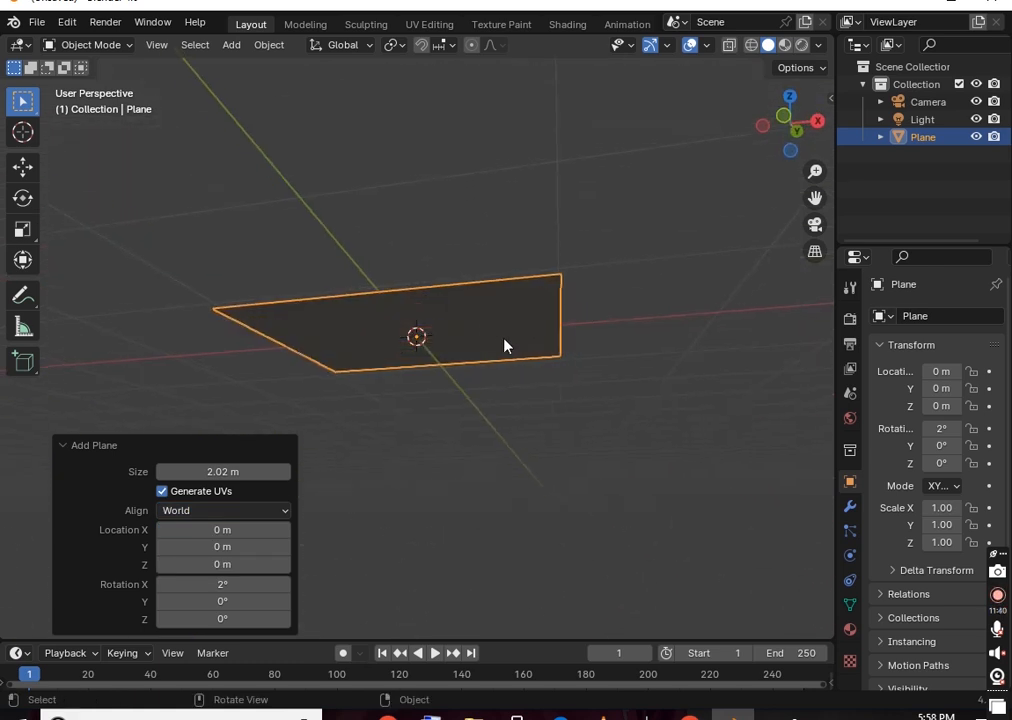
pyautogui.click(279, 511)
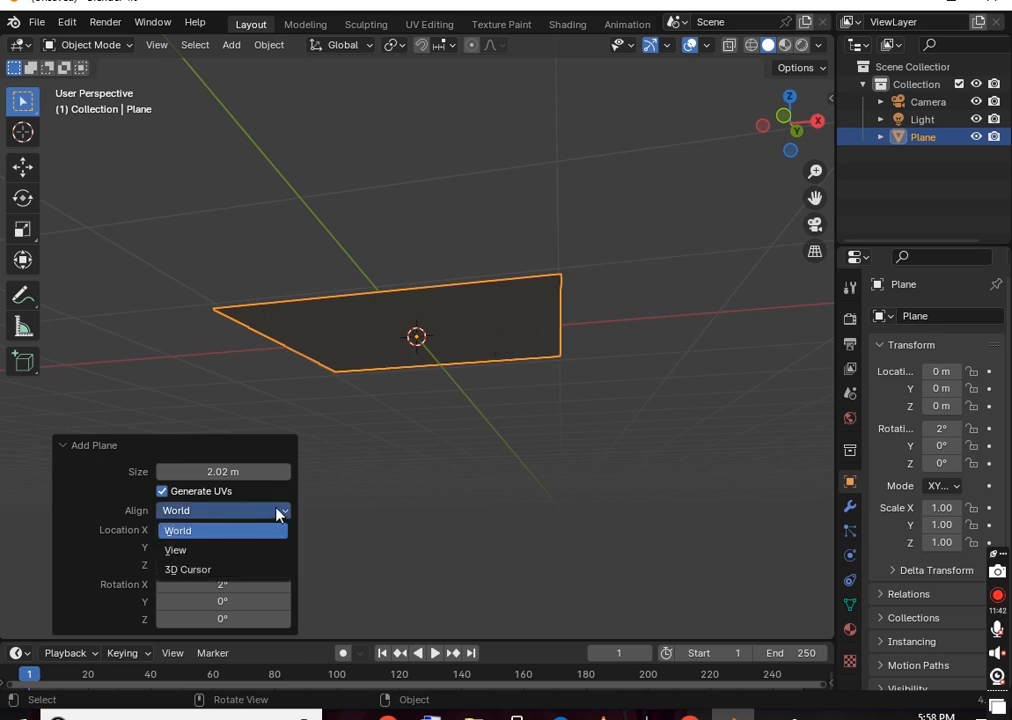
pyautogui.click(239, 549)
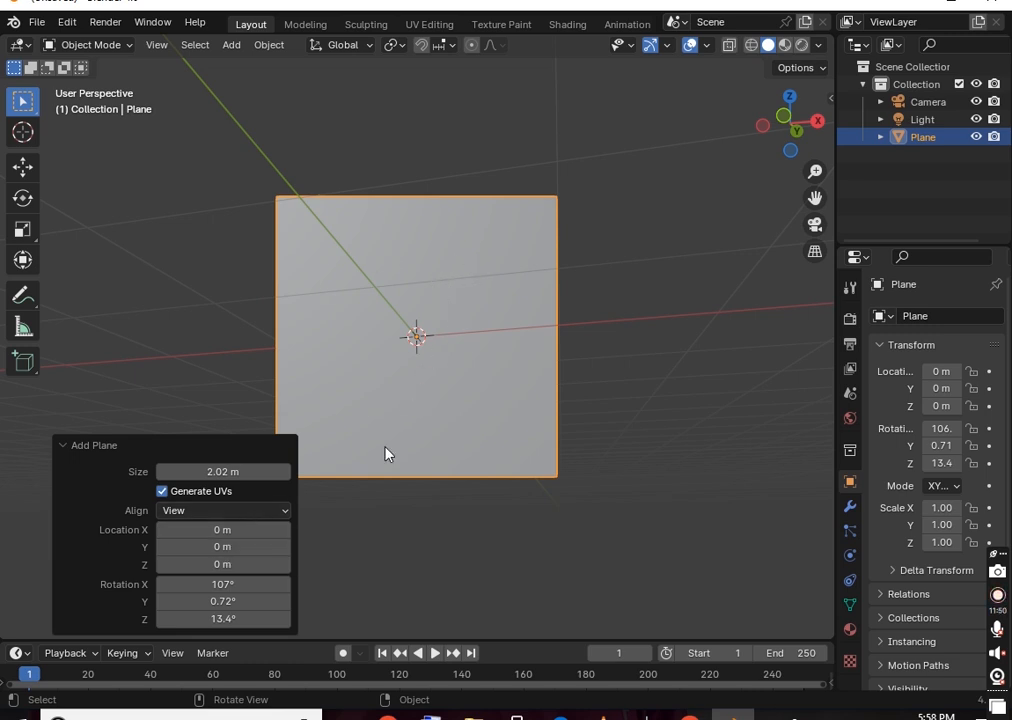
pyautogui.click(267, 511)
pyautogui.moveTo(499, 321); pyautogui.dragTo(540, 486, button='middle')
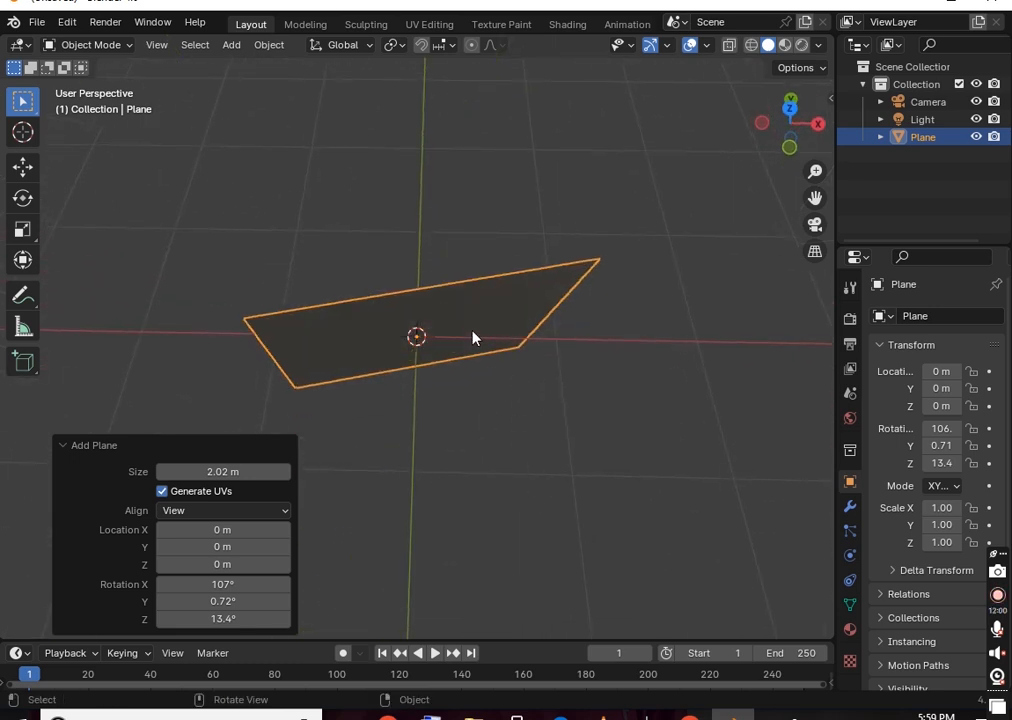
# Compare the plane's View, 3D Cursor and World alignment options
pyautogui.click(267, 514)
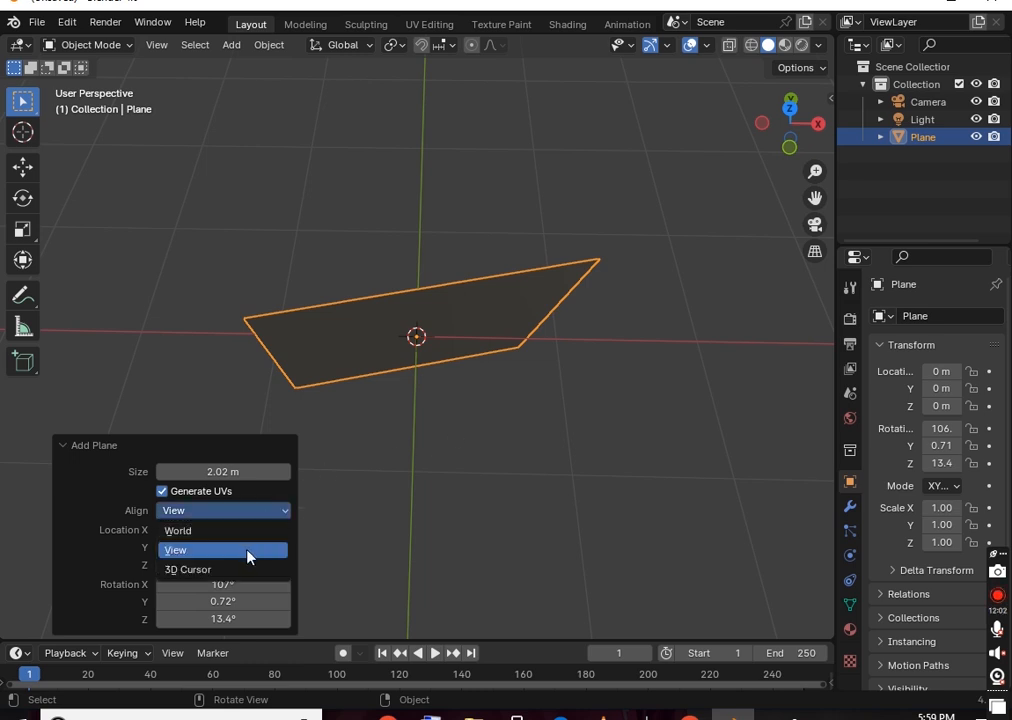
pyautogui.click(247, 551)
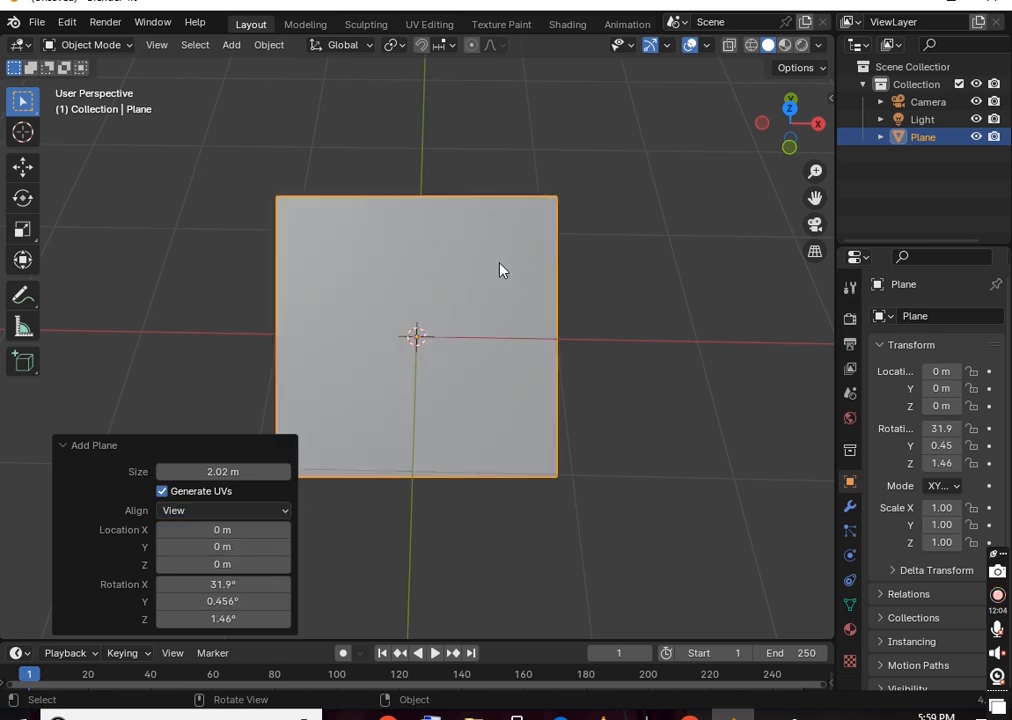
pyautogui.click(283, 512)
pyautogui.click(214, 568)
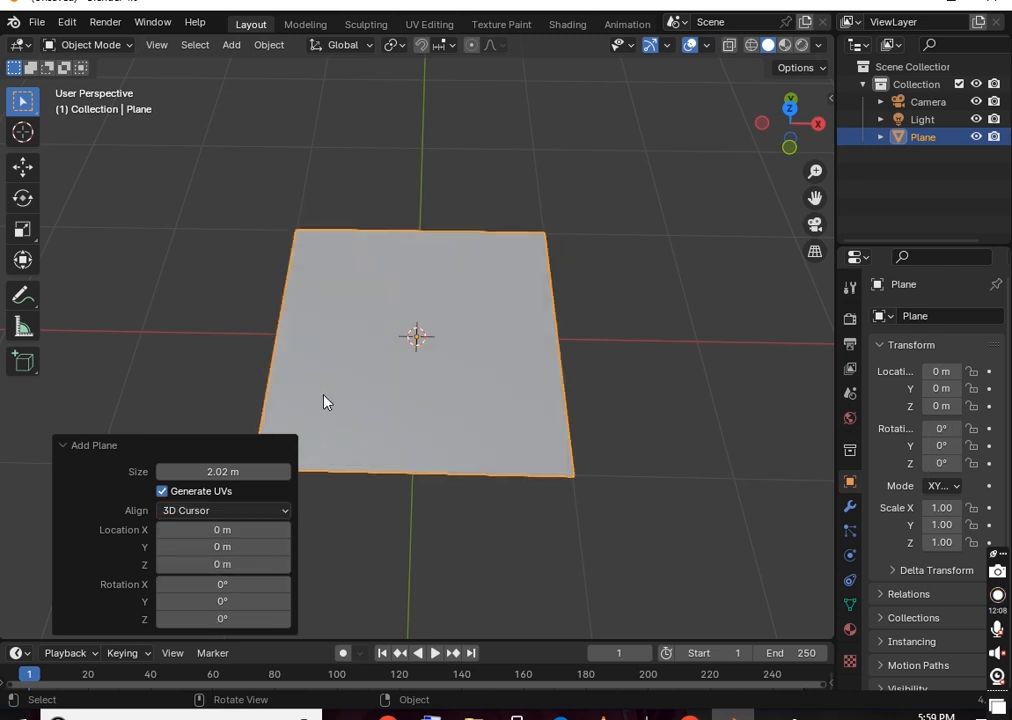
pyautogui.click(276, 511)
pyautogui.click(210, 531)
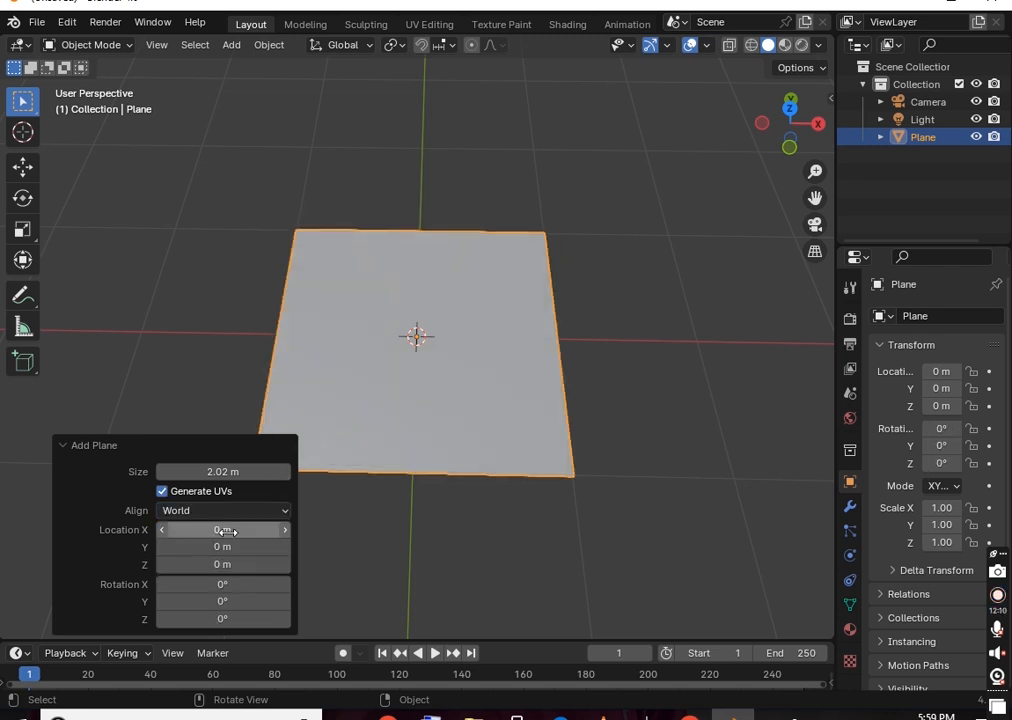
# Cycle the alignment through 3D Cursor, World and View again, ending on World so the plane lies flat
pyautogui.click(272, 511)
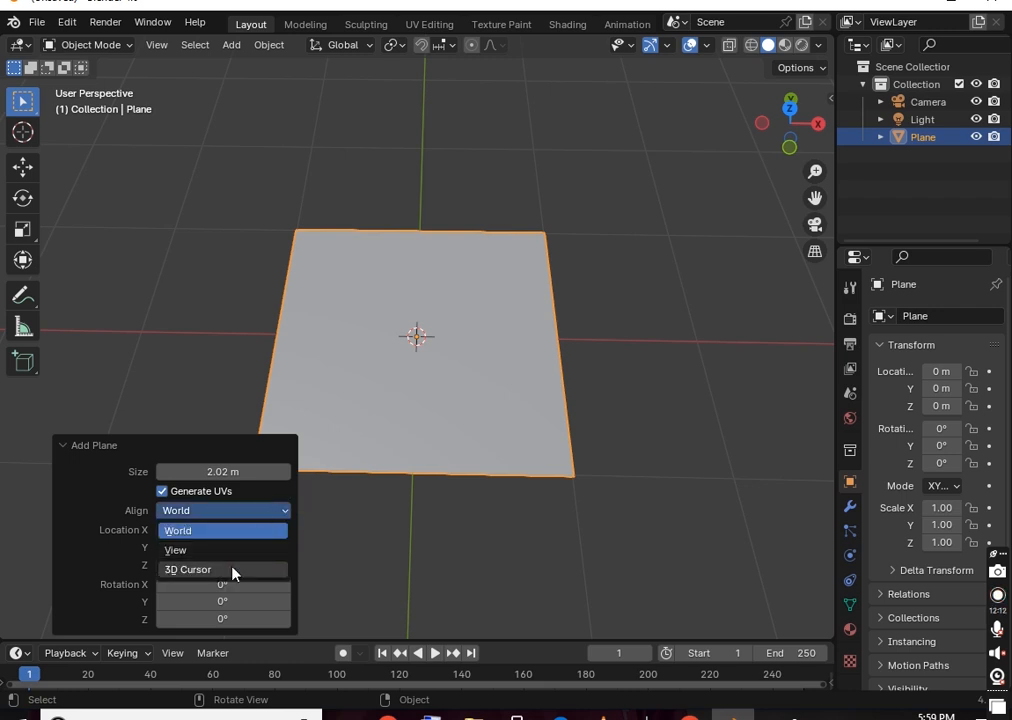
pyautogui.click(233, 570)
pyautogui.click(244, 515)
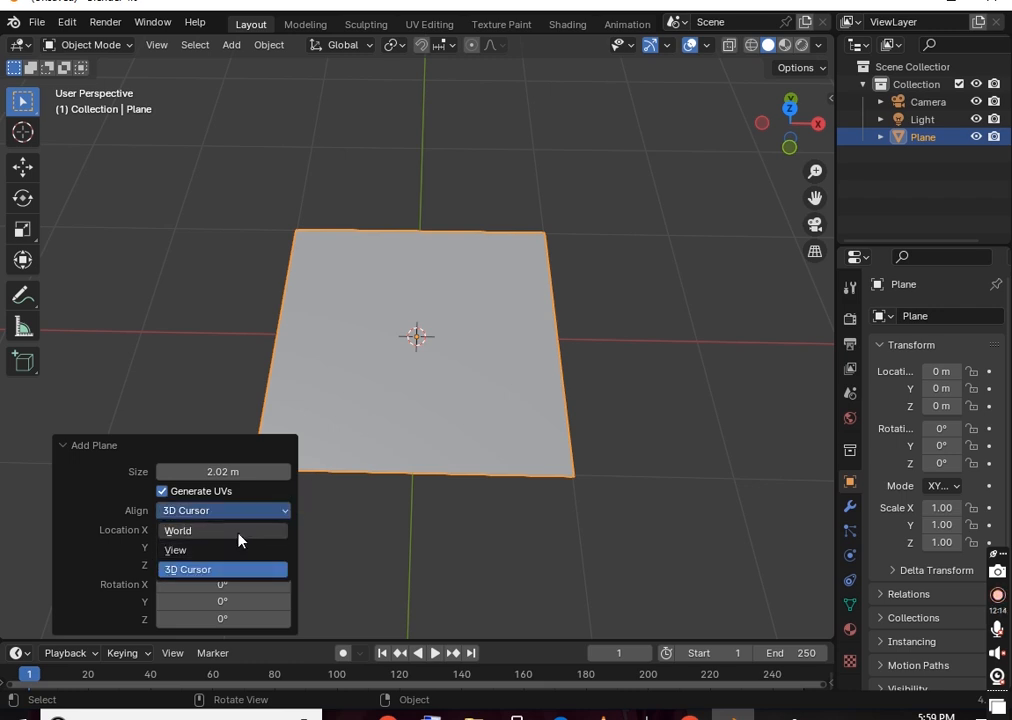
pyautogui.click(242, 534)
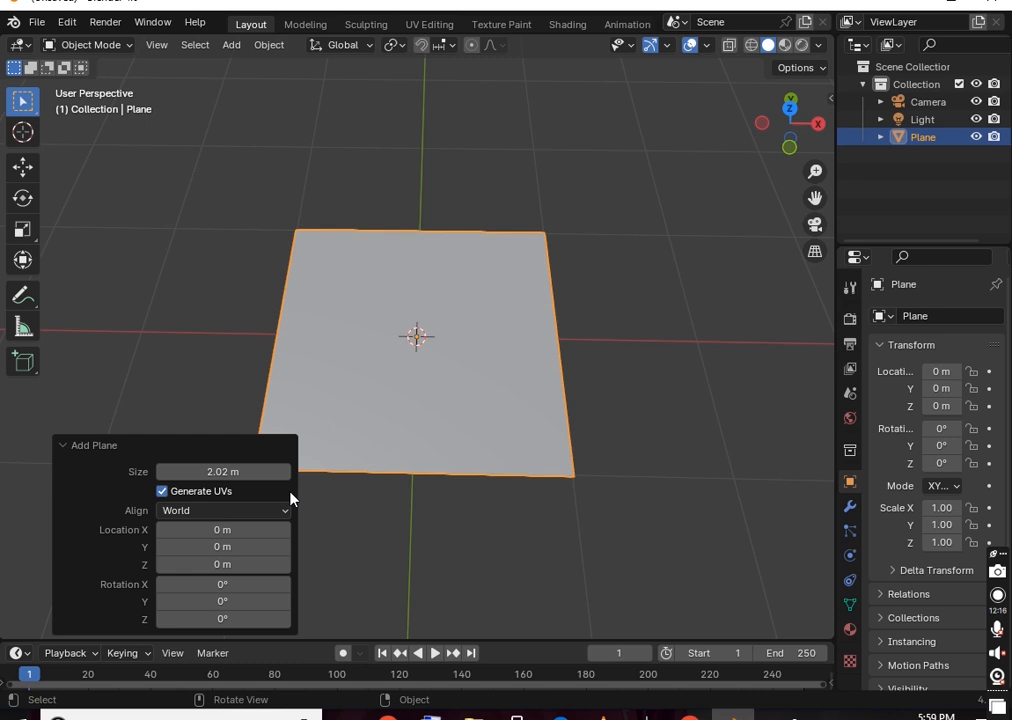
pyautogui.click(240, 512)
pyautogui.click(233, 548)
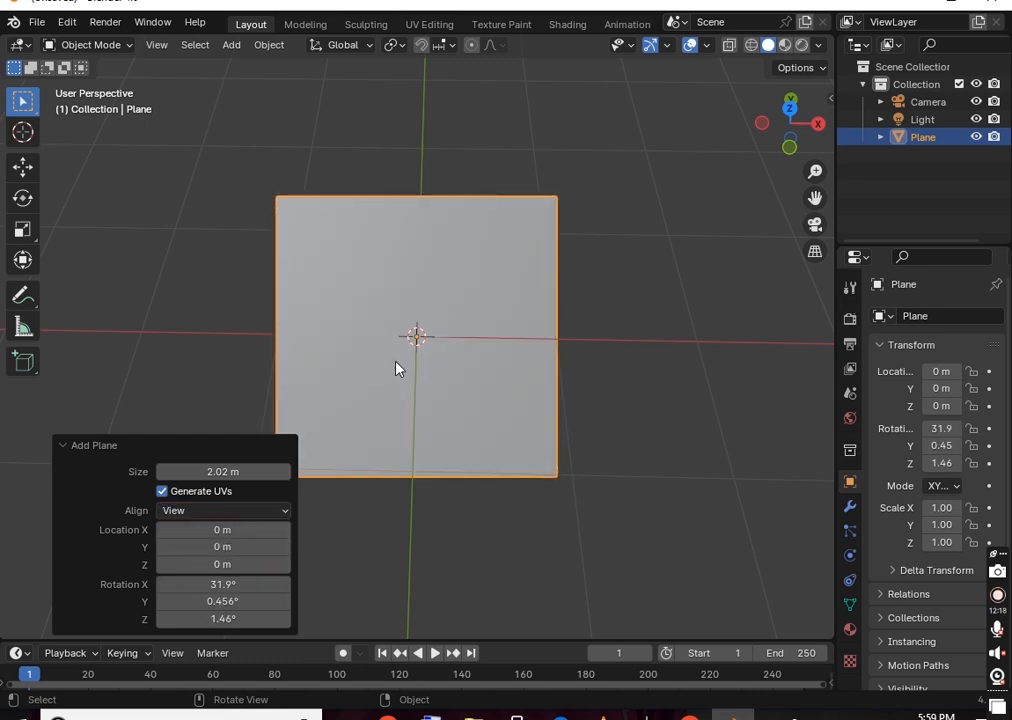
pyautogui.click(255, 512)
pyautogui.click(240, 531)
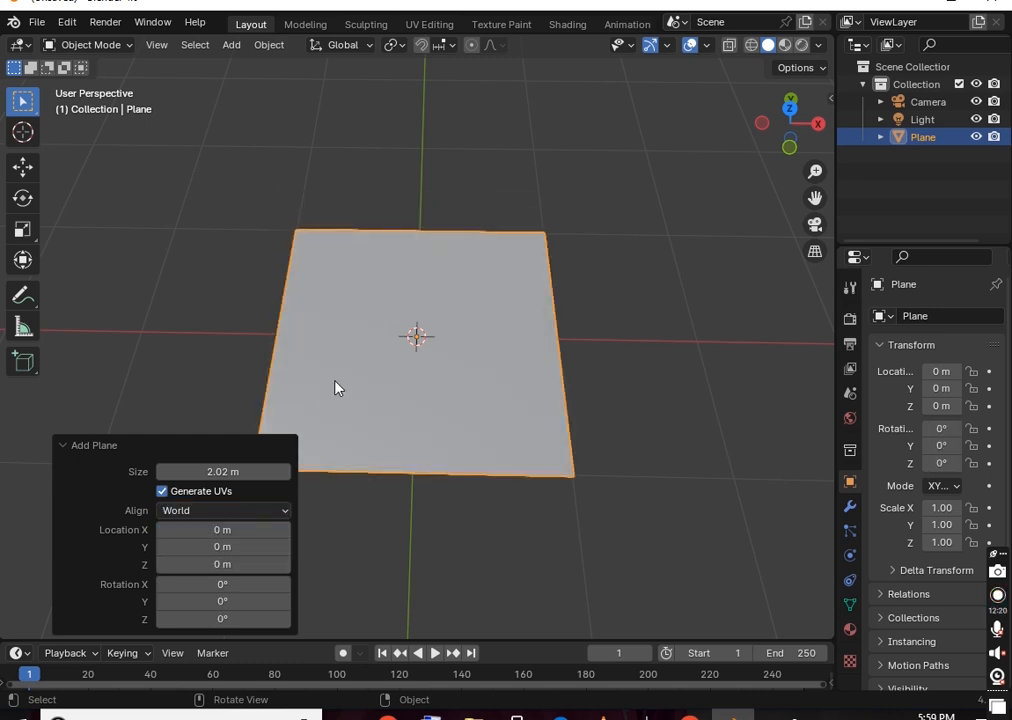
# Select the plane and delete it, leaving only the Camera and Light
pyautogui.click(648, 258)
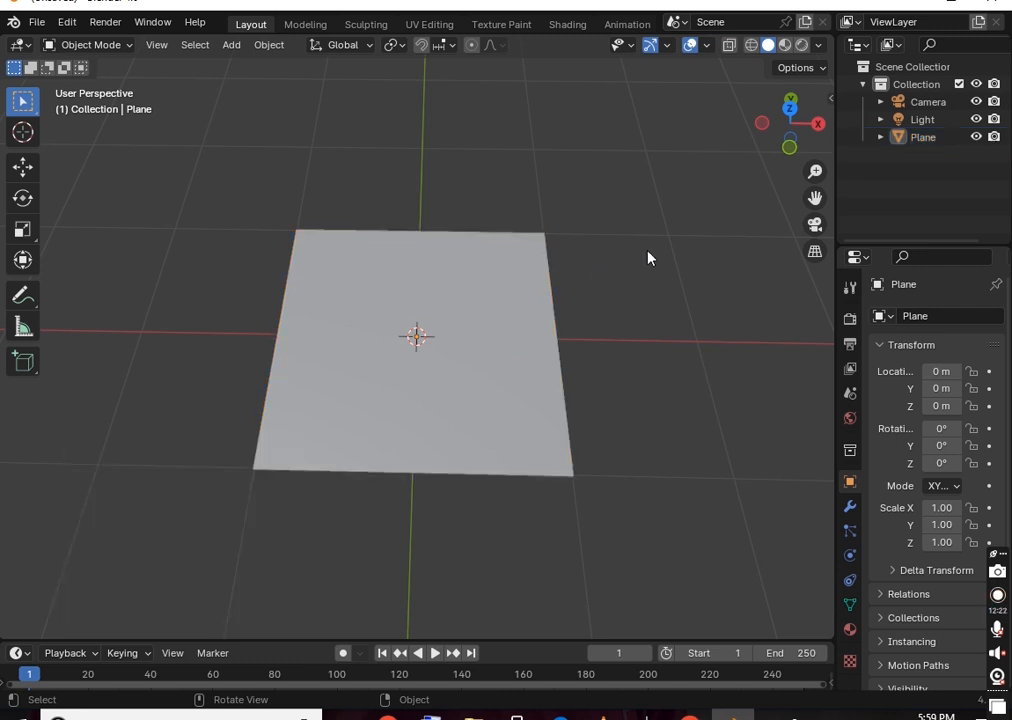
pyautogui.click(492, 299)
pyautogui.press('Delete')
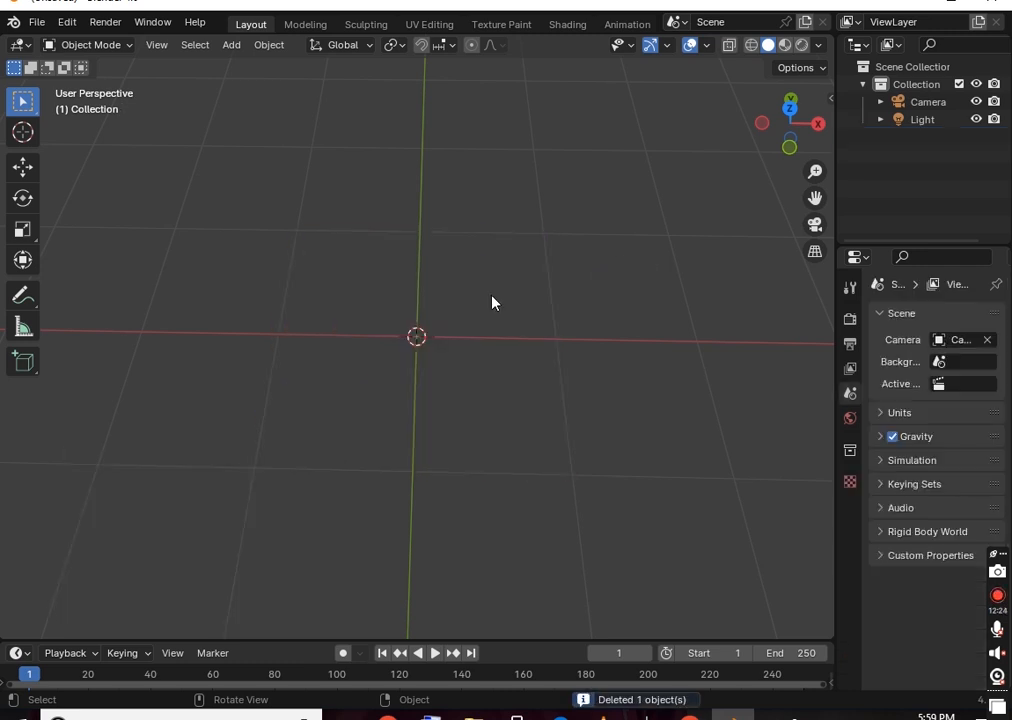
pyautogui.hotkey('shift', 'a')
# Add a cube, enlarge it to 2.08 m, and keep its alignment on World
pyautogui.moveTo(474, 297)
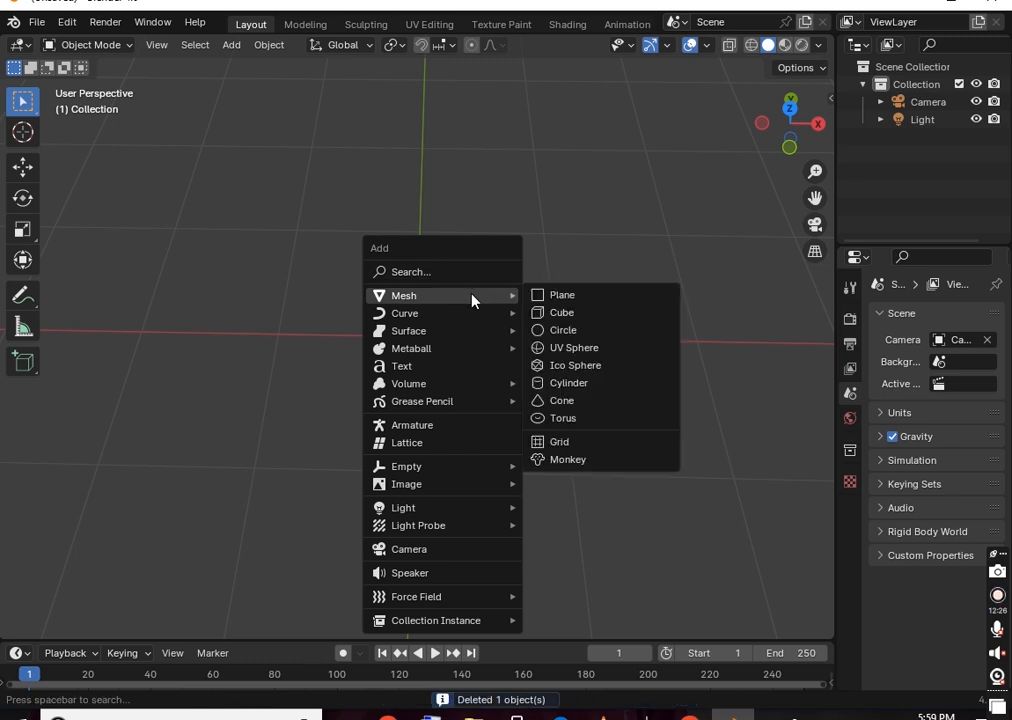
pyautogui.click(527, 312)
pyautogui.scroll(-5, 508, 270)
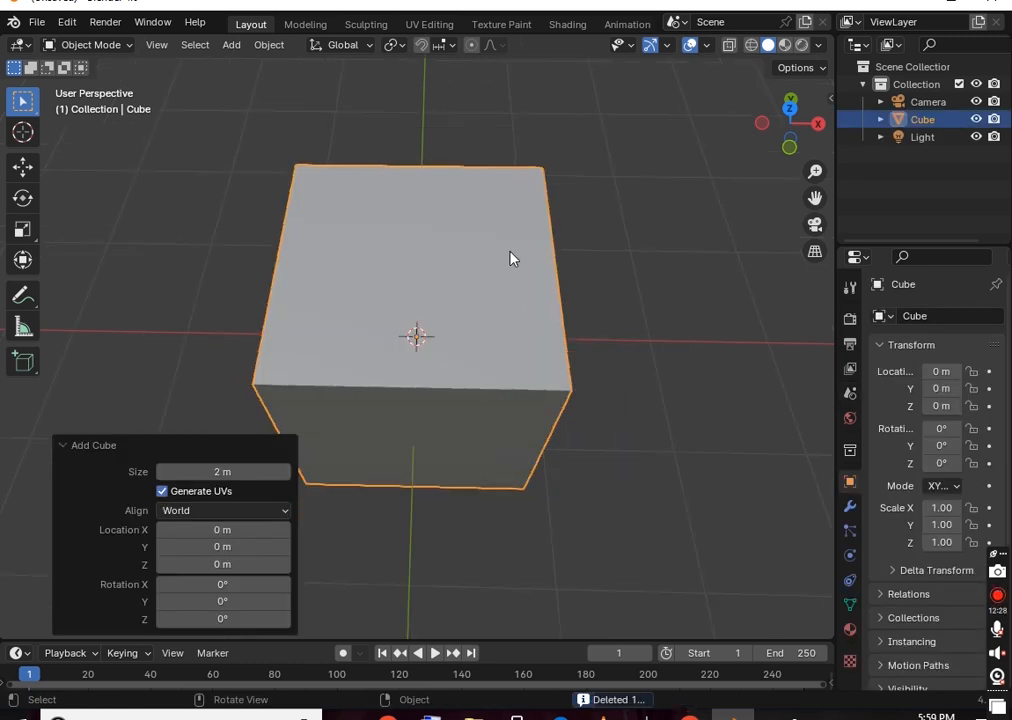
pyautogui.moveTo(623, 325); pyautogui.dragTo(628, 236, button='middle')
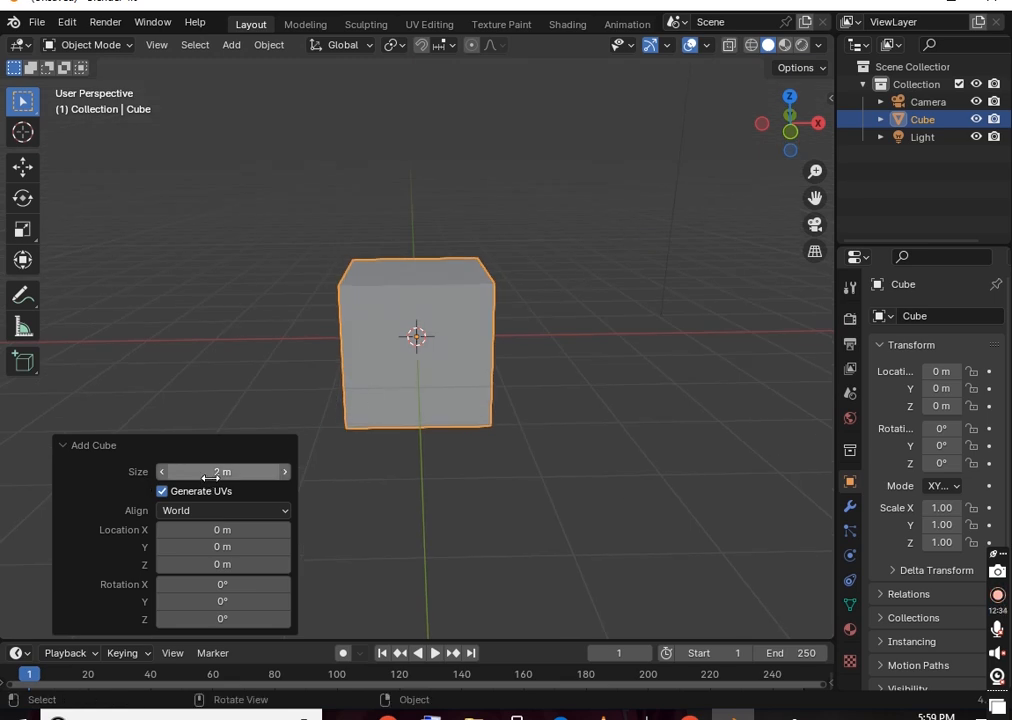
pyautogui.moveTo(170, 471); pyautogui.dragTo(224, 471)
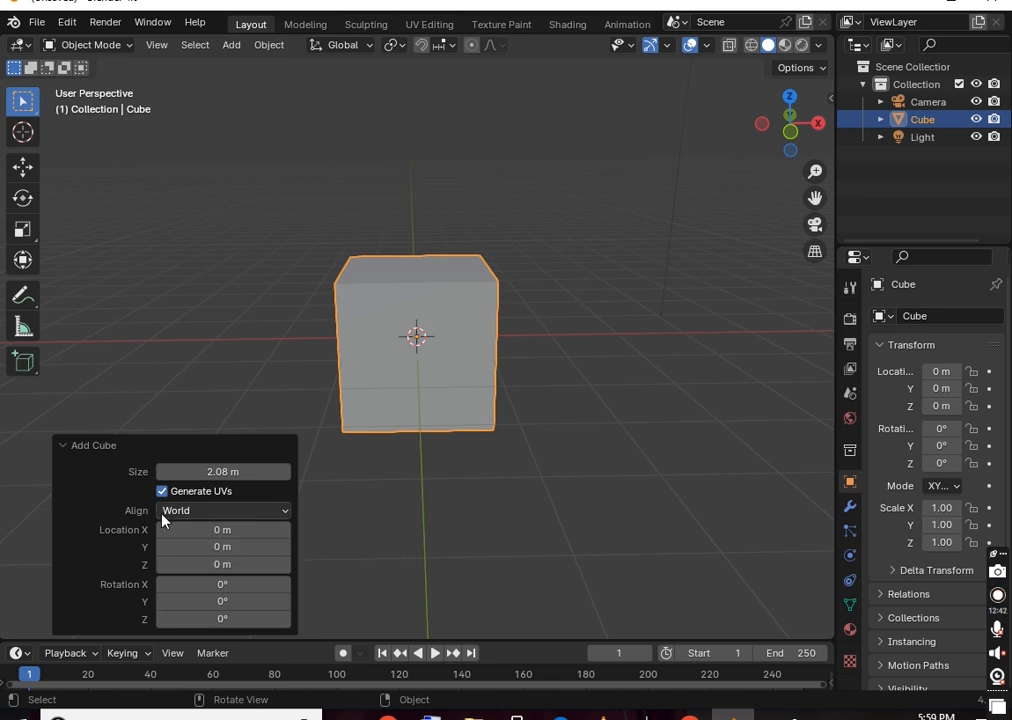
pyautogui.click(190, 512)
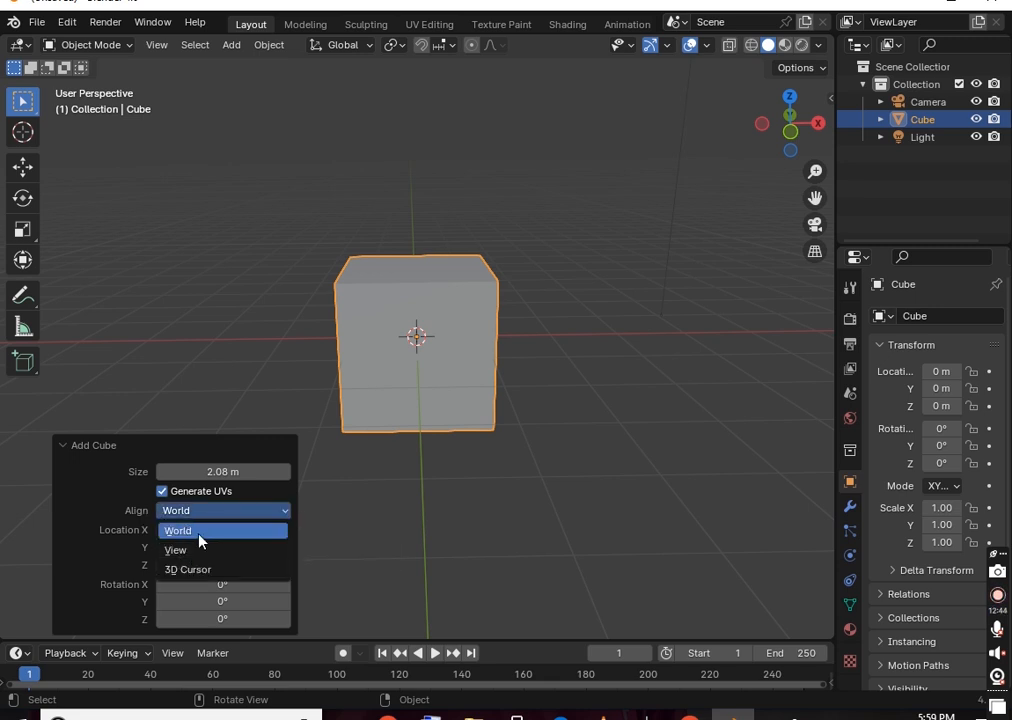
pyautogui.click(212, 514)
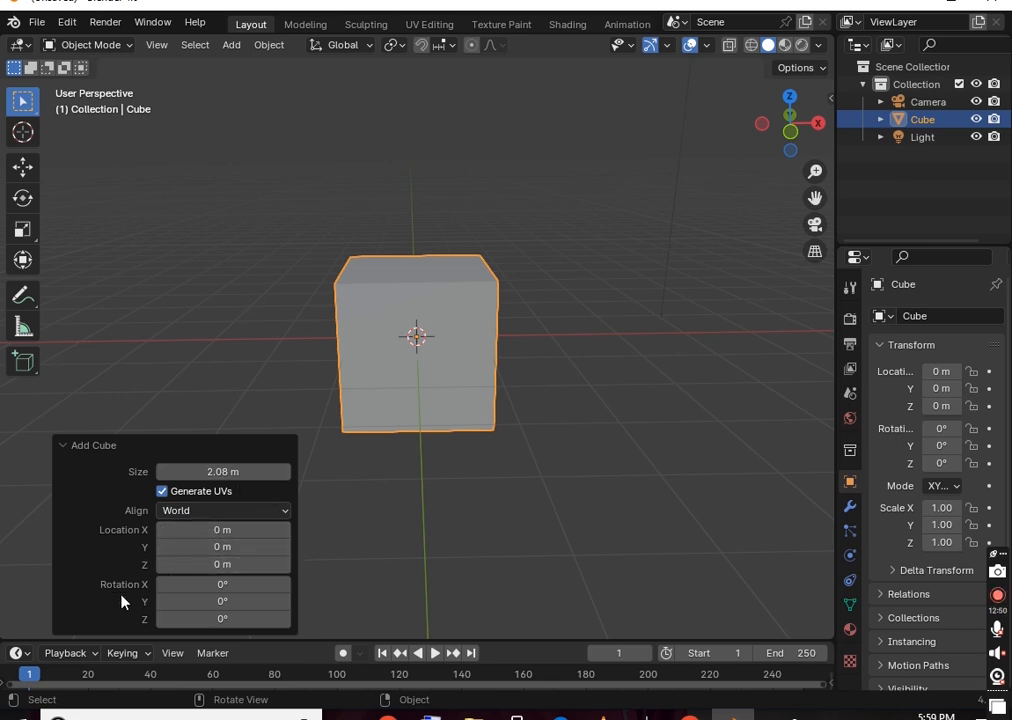
pyautogui.click(407, 352)
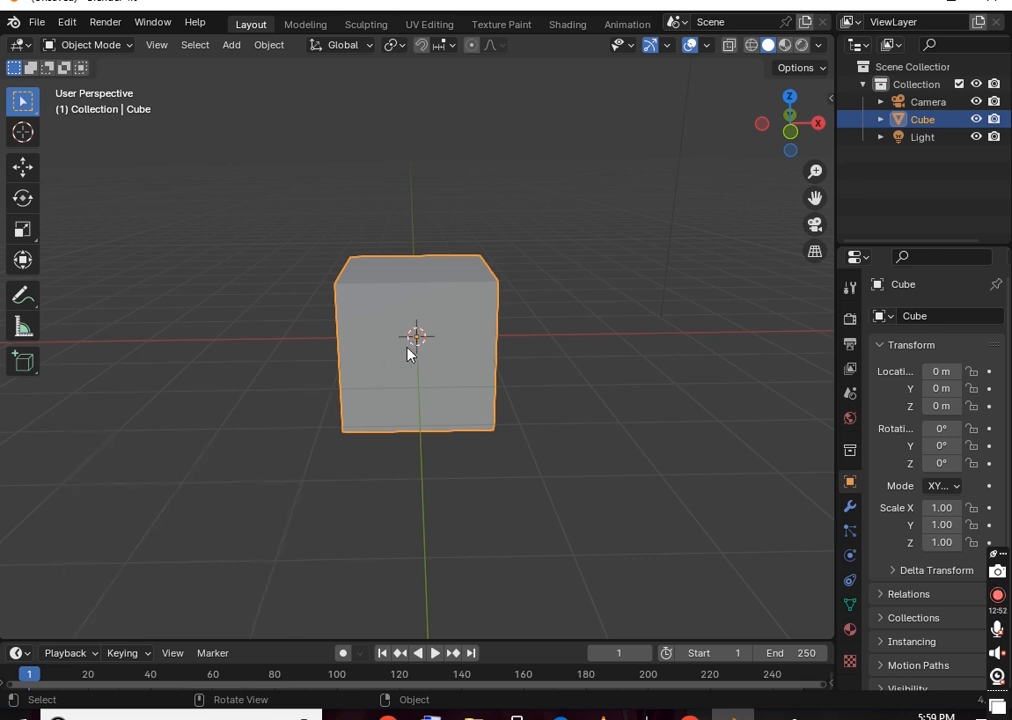
# Replace the cube with an unfilled 32-vertex, 1 m radius circle and zoom in to inspect it
pyautogui.press('Delete')
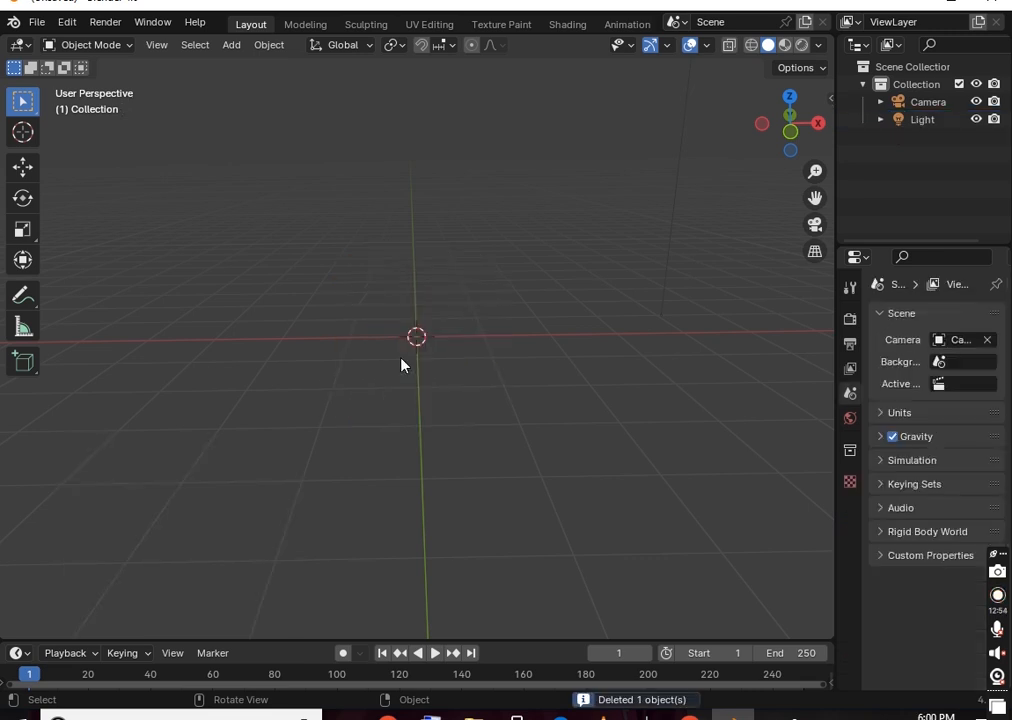
pyautogui.hotkey('shift', 'a')
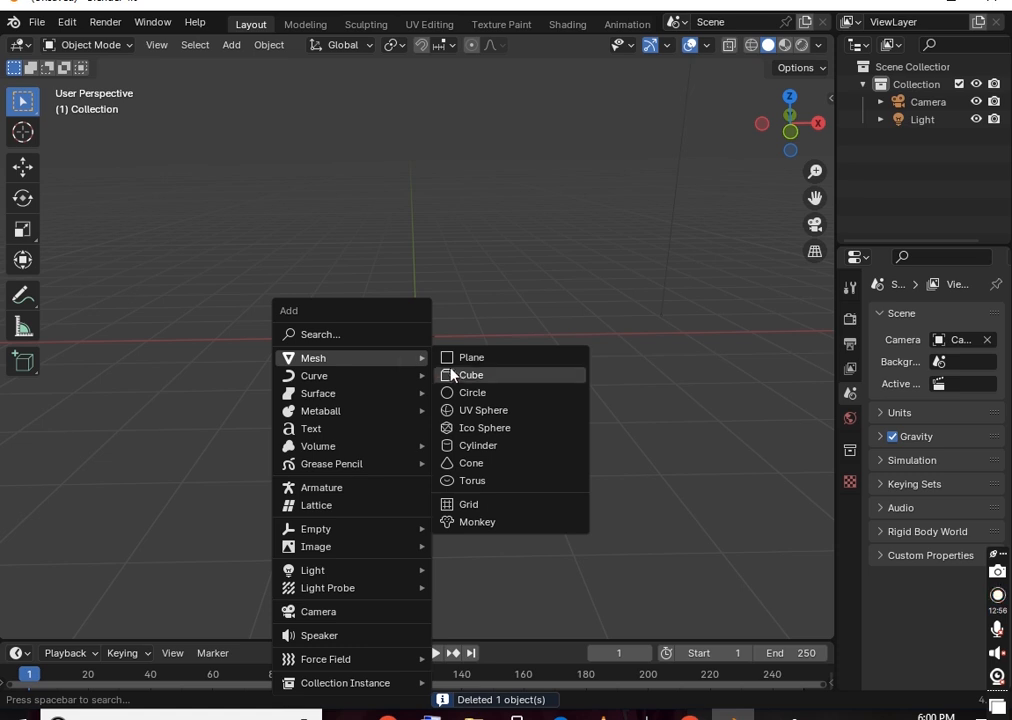
pyautogui.click(461, 394)
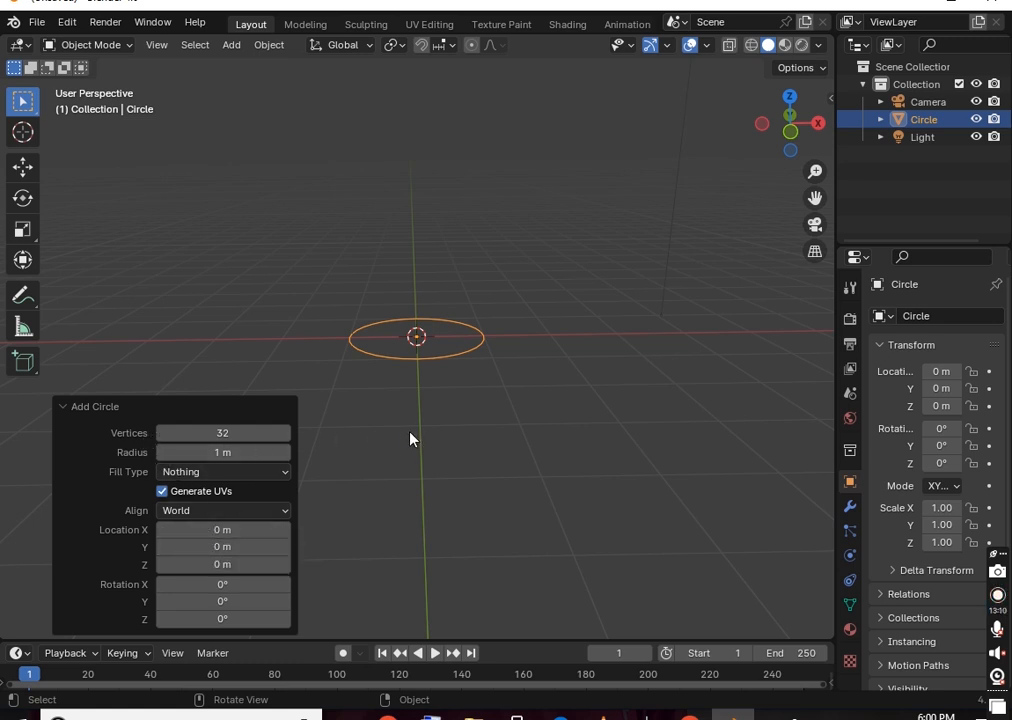
pyautogui.scroll(5, 535, 368)
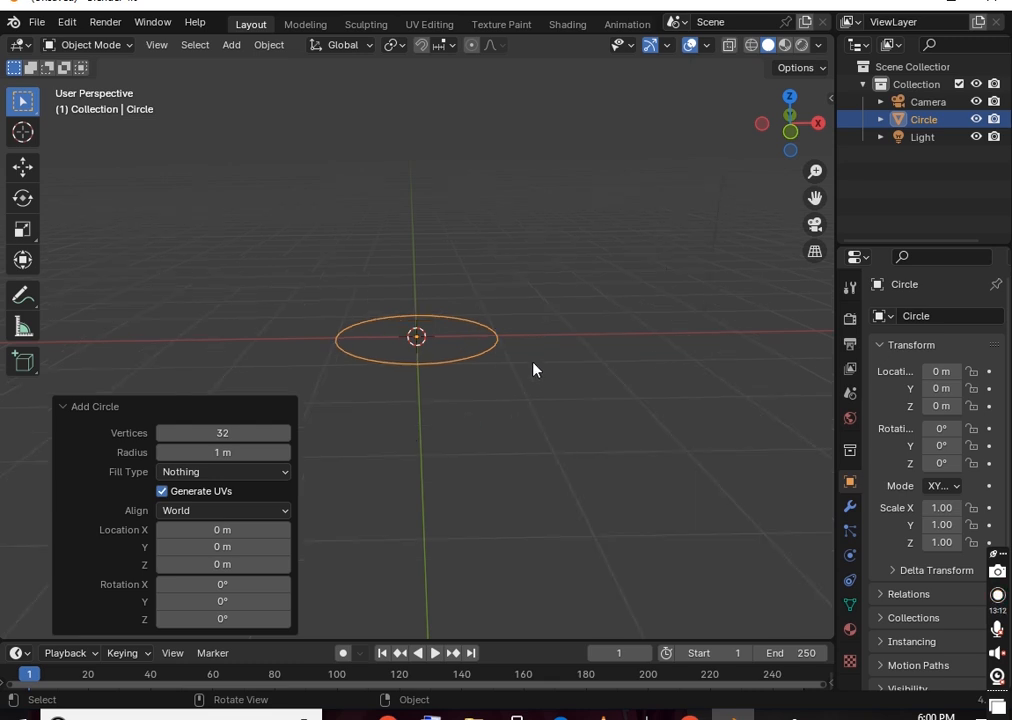
pyautogui.scroll(2, 535, 370)
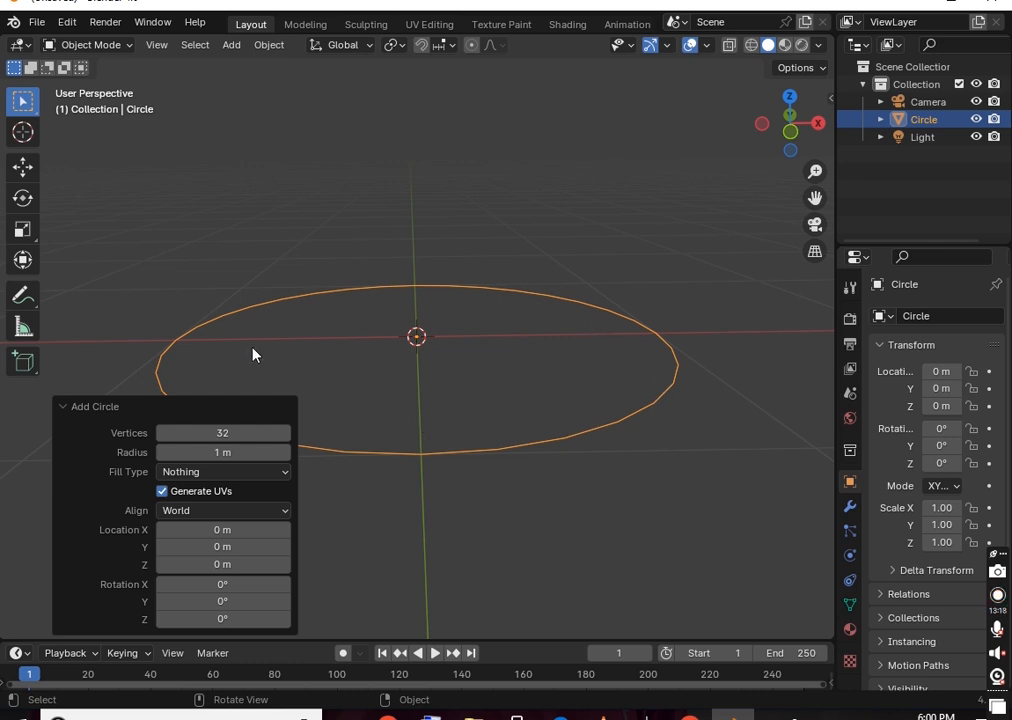
pyautogui.scroll(4, 633, 428)
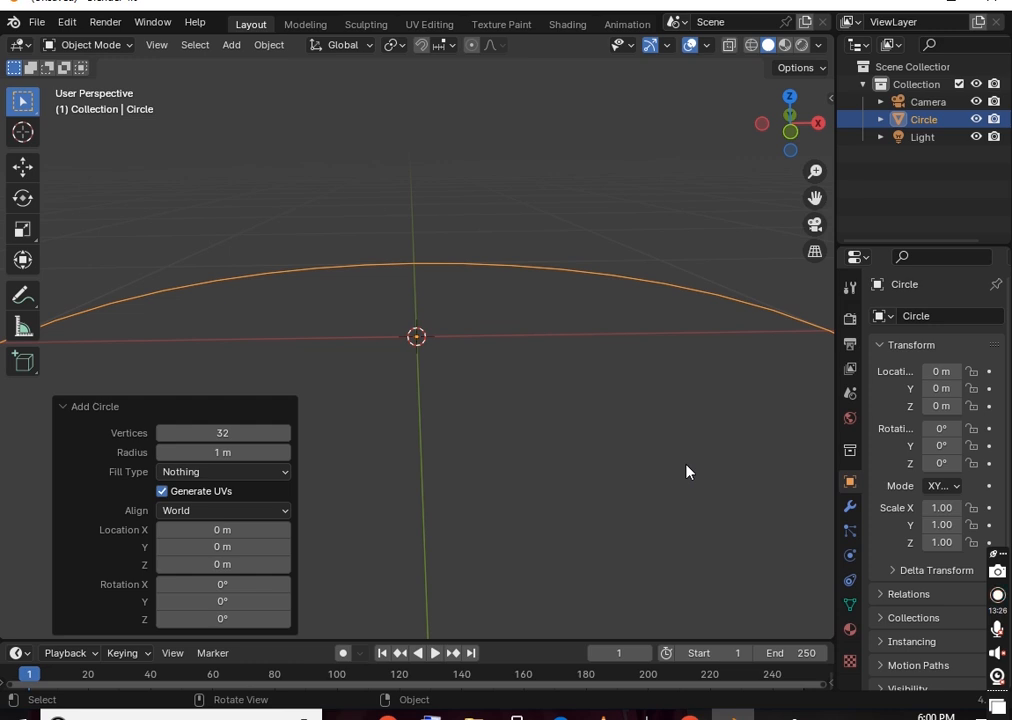
pyautogui.moveTo(714, 520)
pyautogui.mouseDown(button='middle')
pyautogui.moveTo(705, 479)
pyautogui.moveTo(700, 517)
pyautogui.mouseUp(button='middle')
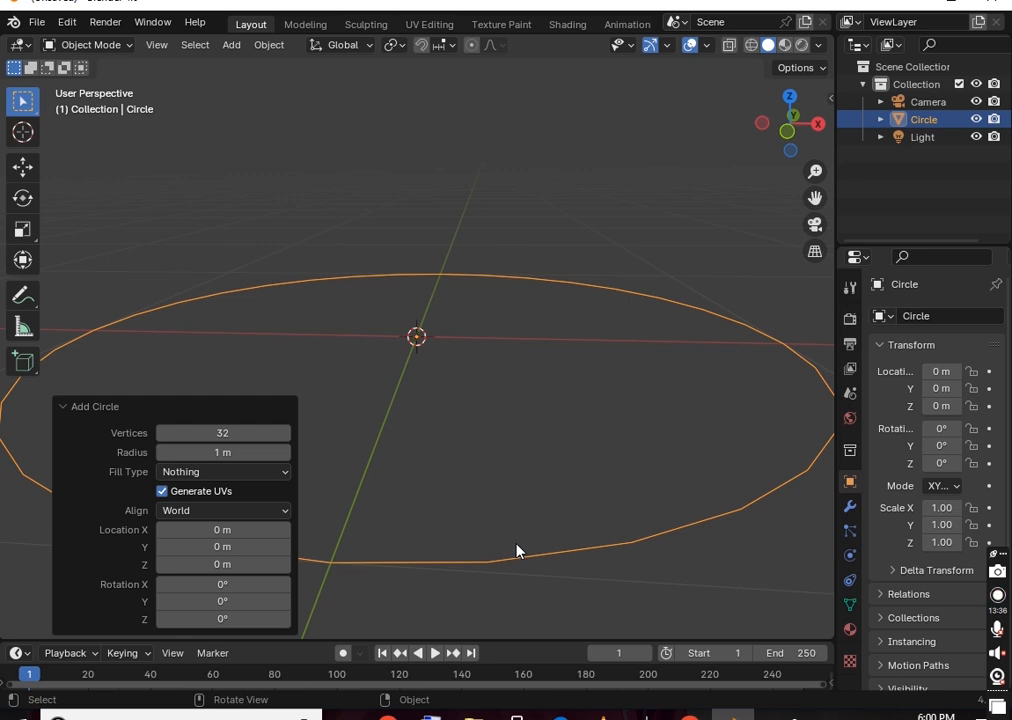
# View the circle's vertices in Edit Mode, return to Object Mode, then delete the circle
pyautogui.press('Tab')
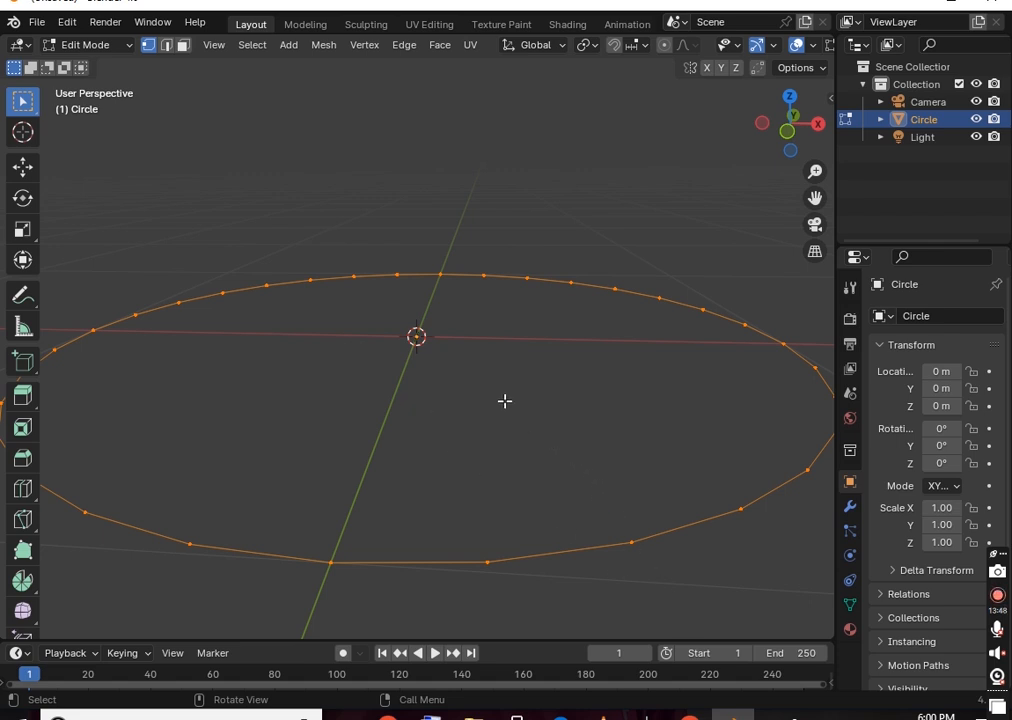
pyautogui.press('Tab')
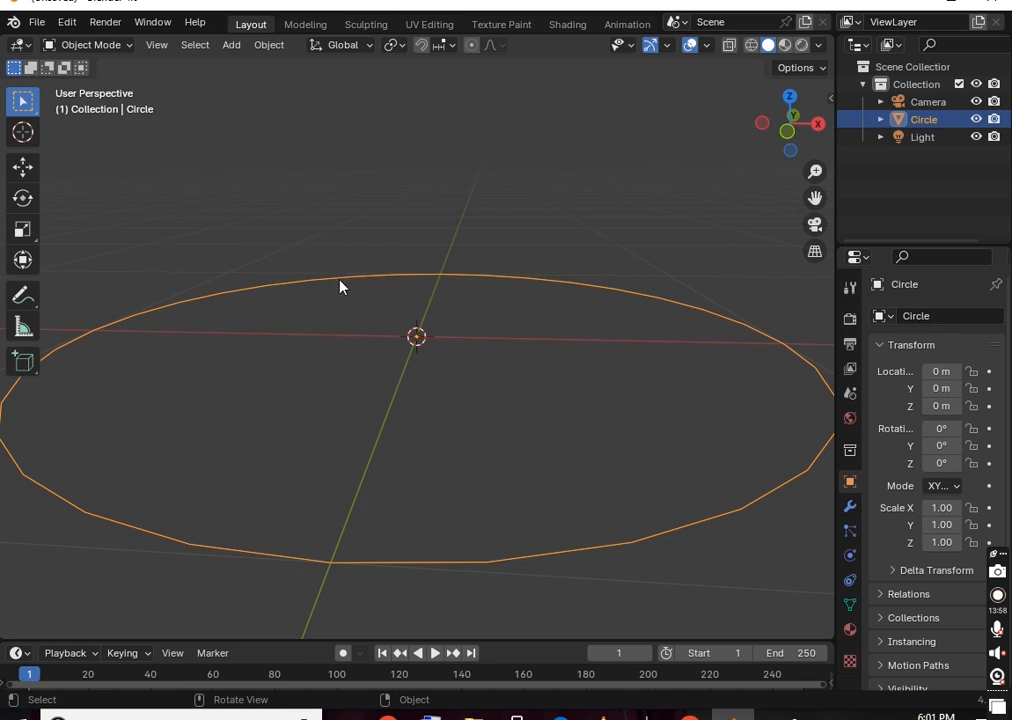
pyautogui.press('Delete')
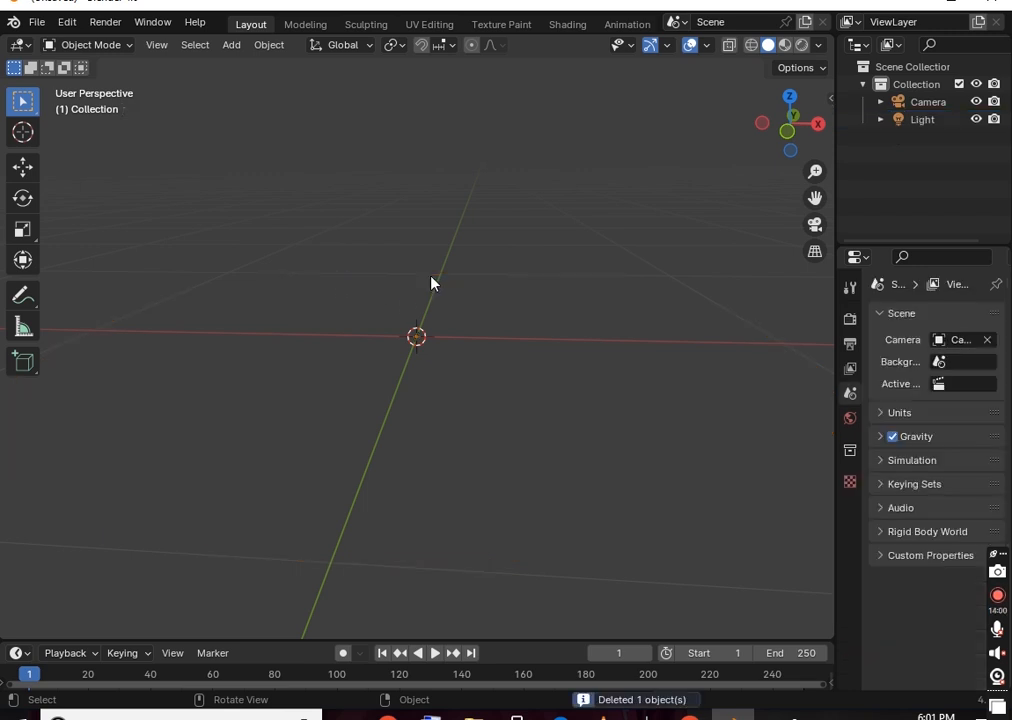
# Add a new circle mesh at the origin
pyautogui.hotkey('shift', 'a')
pyautogui.moveTo(431, 283)
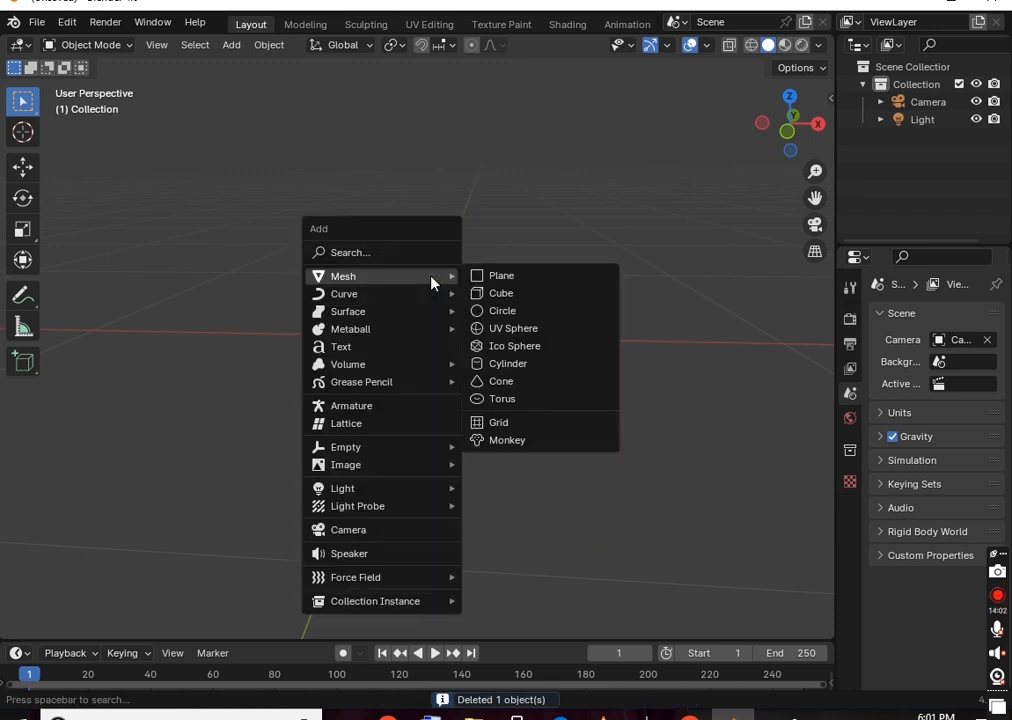
pyautogui.click(476, 311)
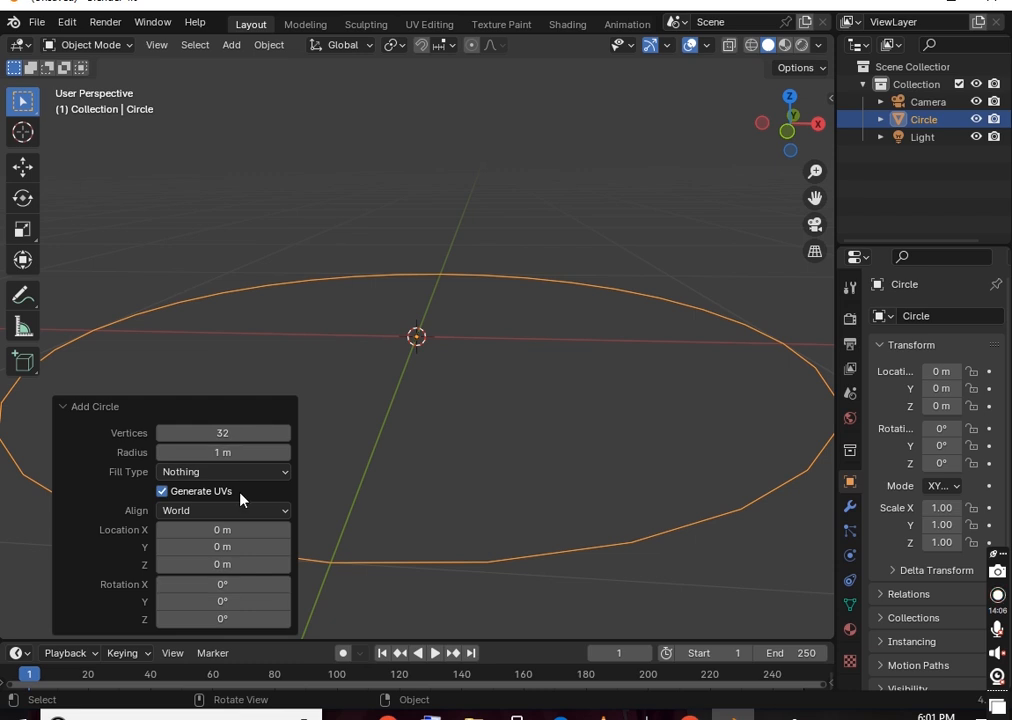
# Try 52 and 15 vertices, settle on 32, then enlarge the radius to 1.36 m
pyautogui.moveTo(218, 436); pyautogui.dragTo(289, 434)
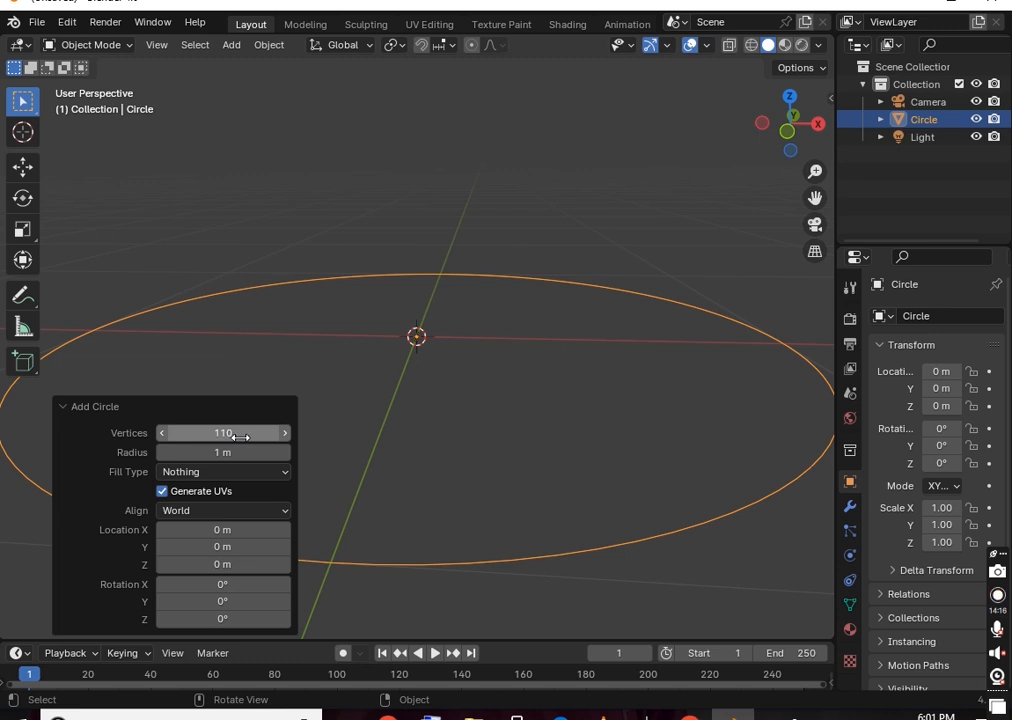
pyautogui.moveTo(246, 434); pyautogui.dragTo(102, 433)
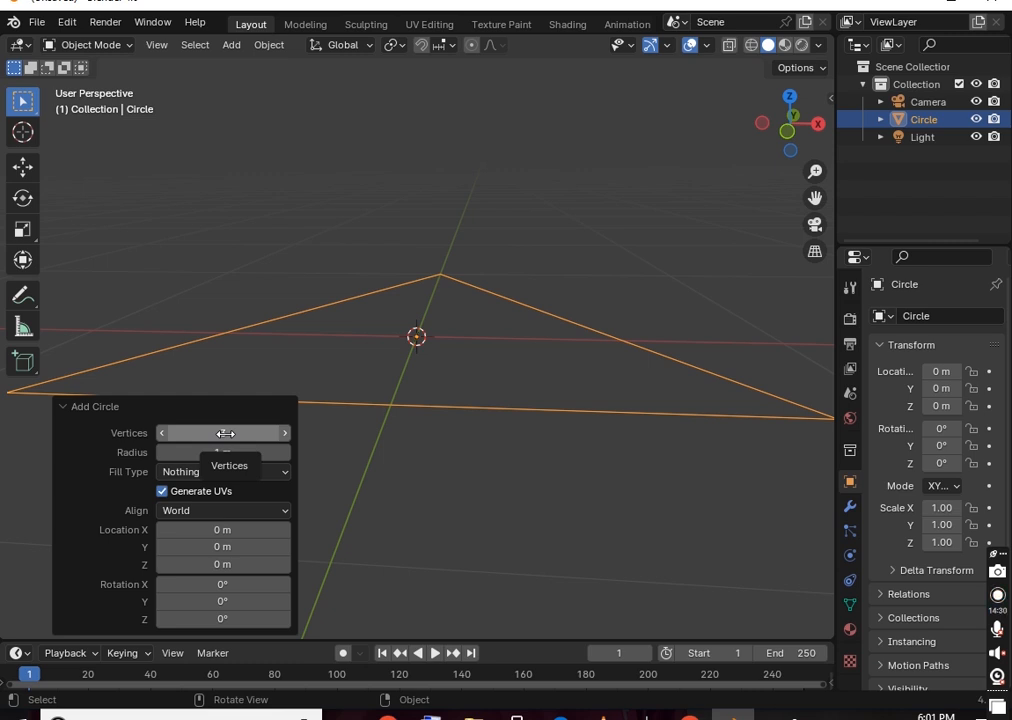
pyautogui.moveTo(226, 433); pyautogui.dragTo(246, 435)
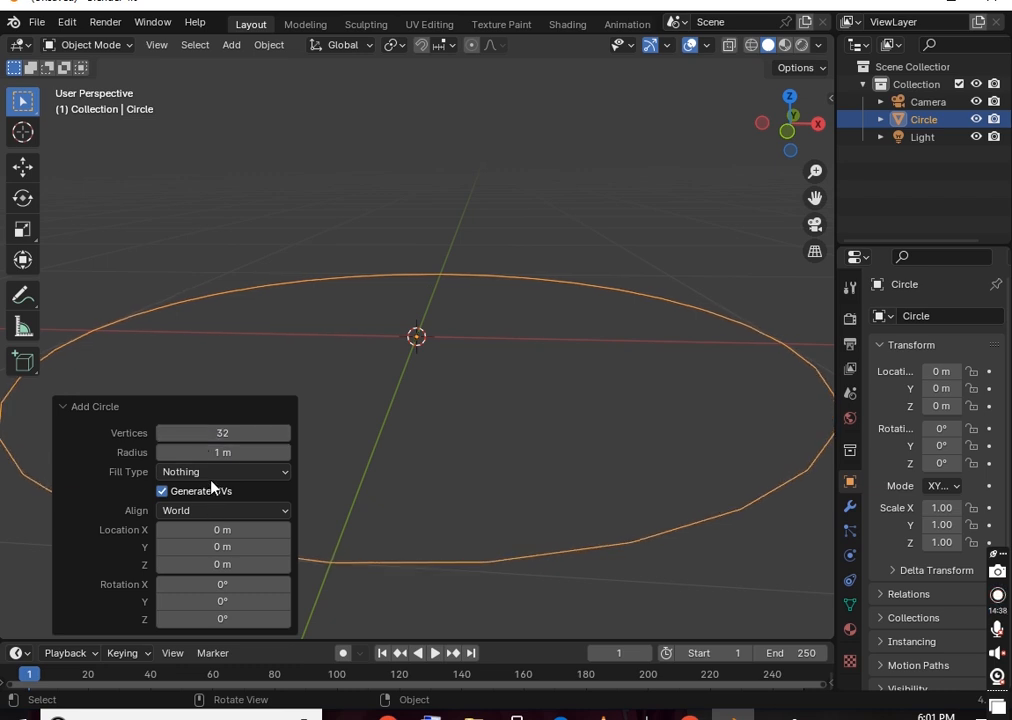
pyautogui.scroll(-5, 474, 397)
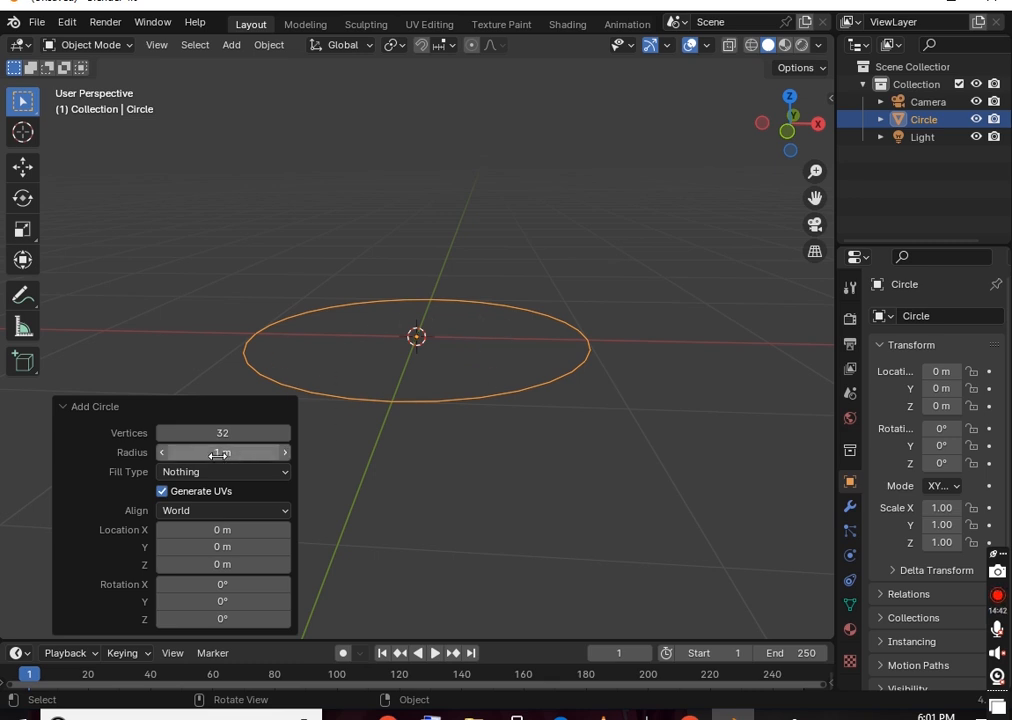
pyautogui.moveTo(216, 453); pyautogui.dragTo(247, 460)
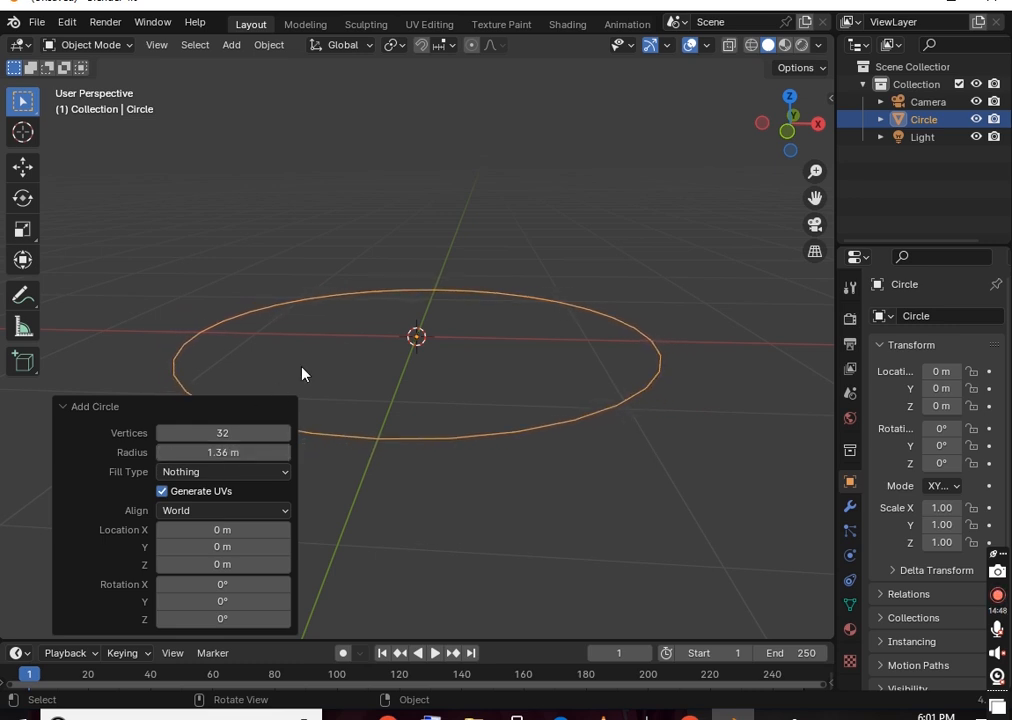
# Fill the 32-vertex circle as a Triangle Fan instead of N-Gon, then enter Edit Mode
pyautogui.click(201, 474)
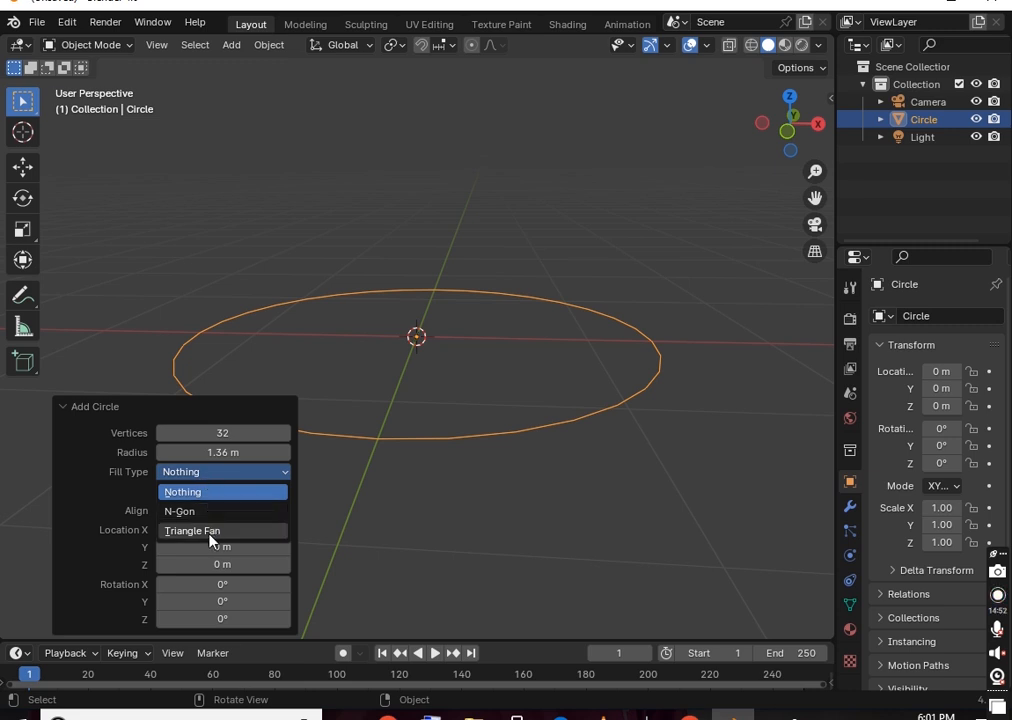
pyautogui.click(190, 515)
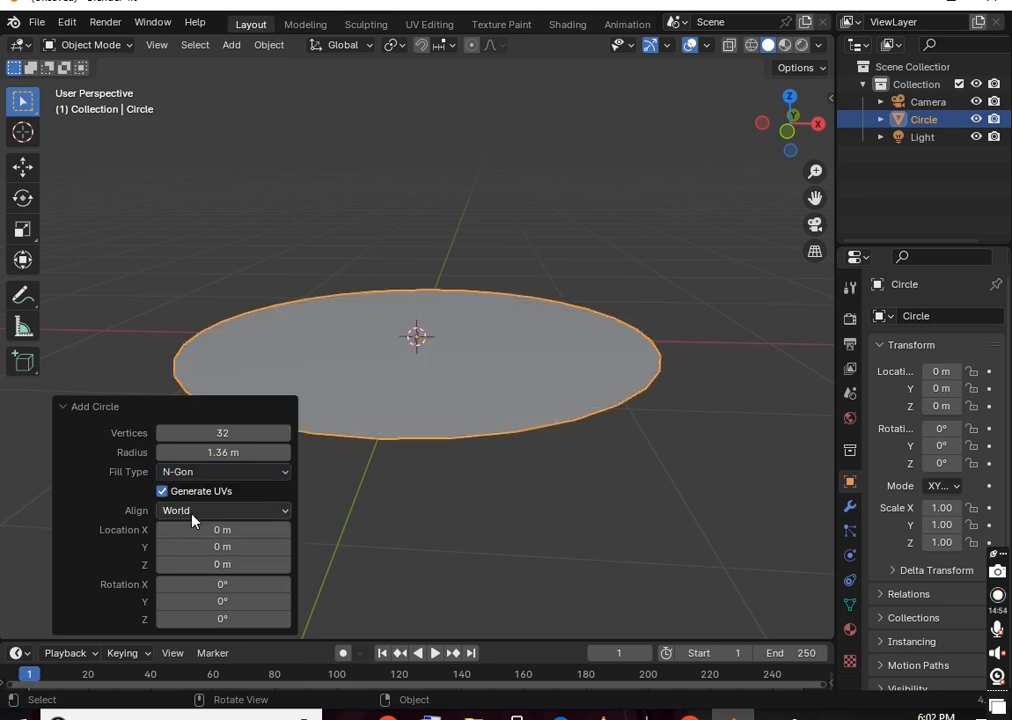
pyautogui.moveTo(495, 399); pyautogui.dragTo(470, 333, button='middle')
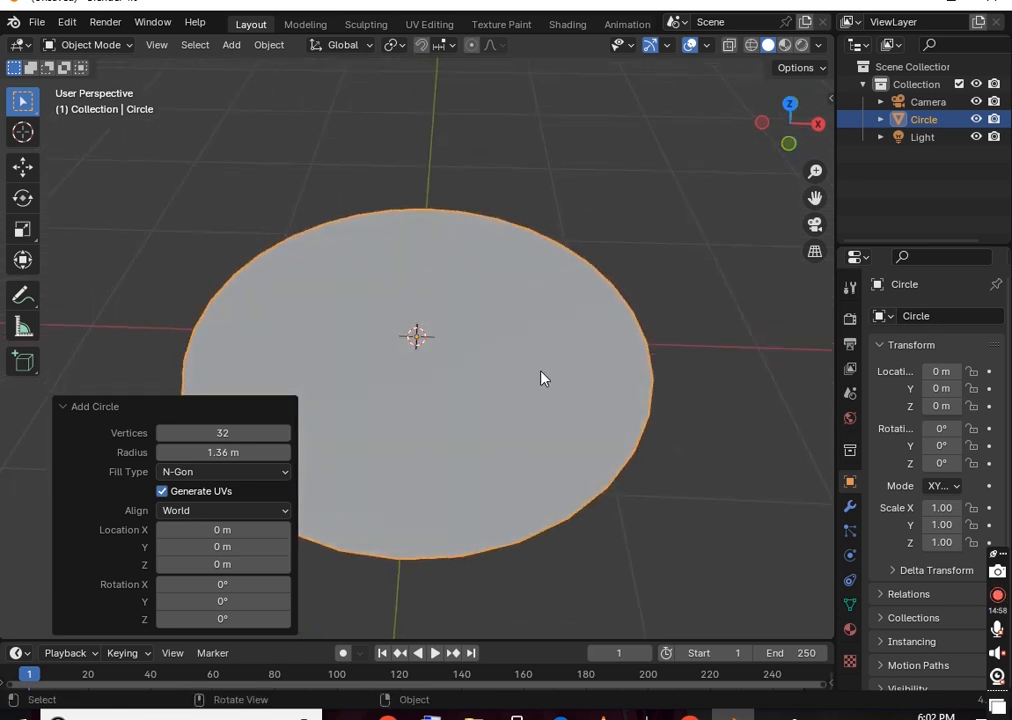
pyautogui.click(252, 472)
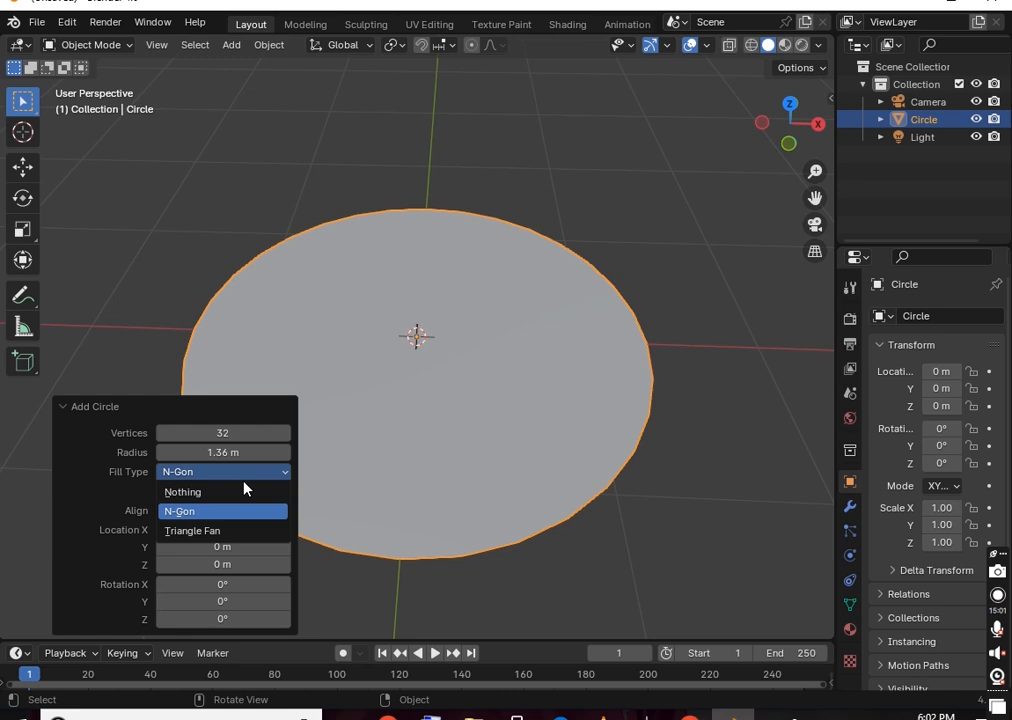
pyautogui.click(228, 540)
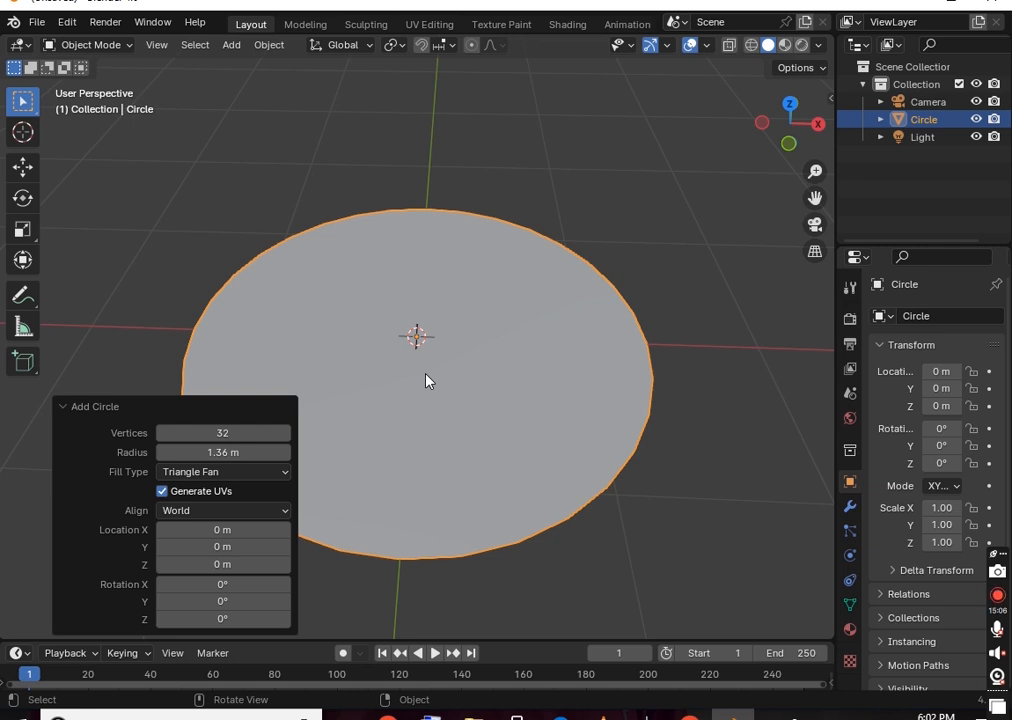
pyautogui.press('Tab')
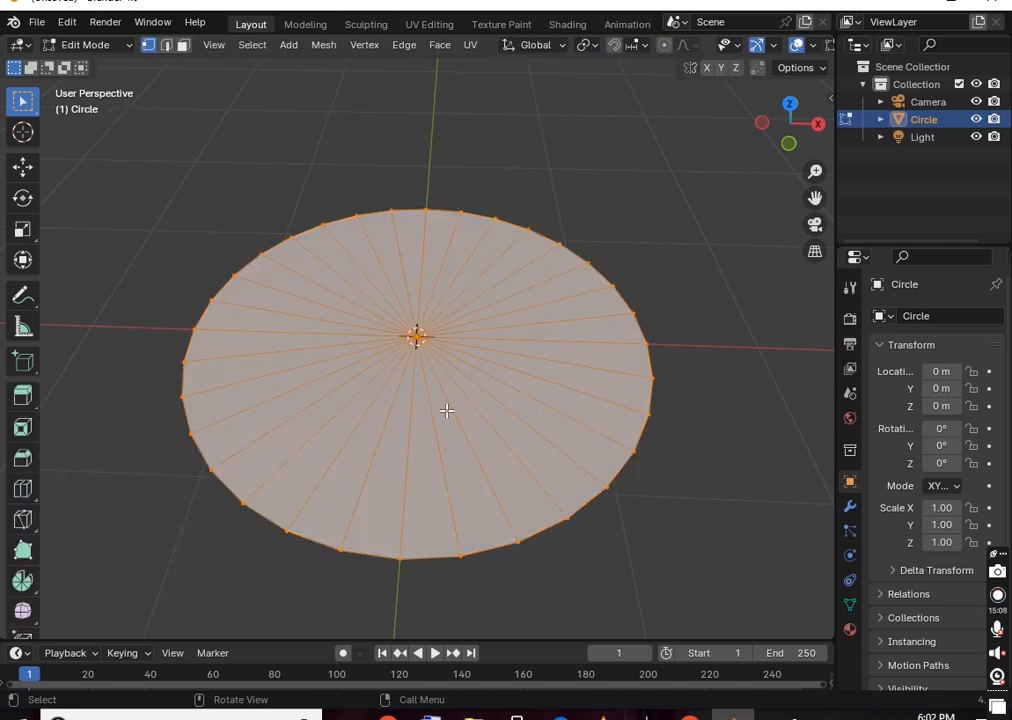
# In Face select mode, extrude one triangular wedge of the circle upward
pyautogui.scroll(2, 472, 410)
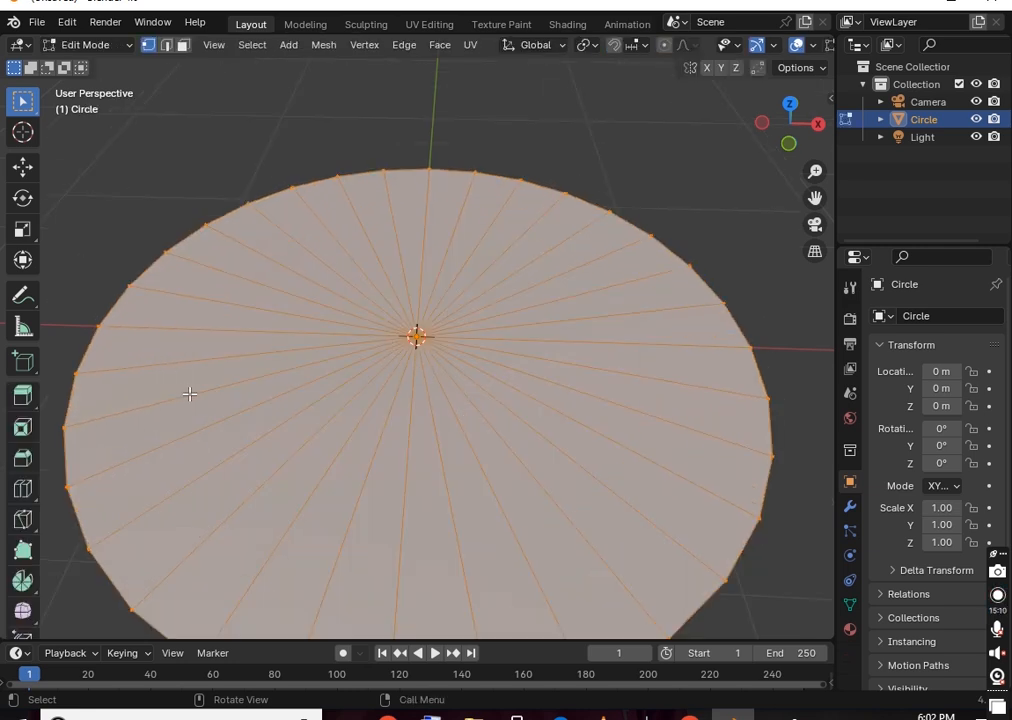
pyautogui.hotkey('alt', 'a')
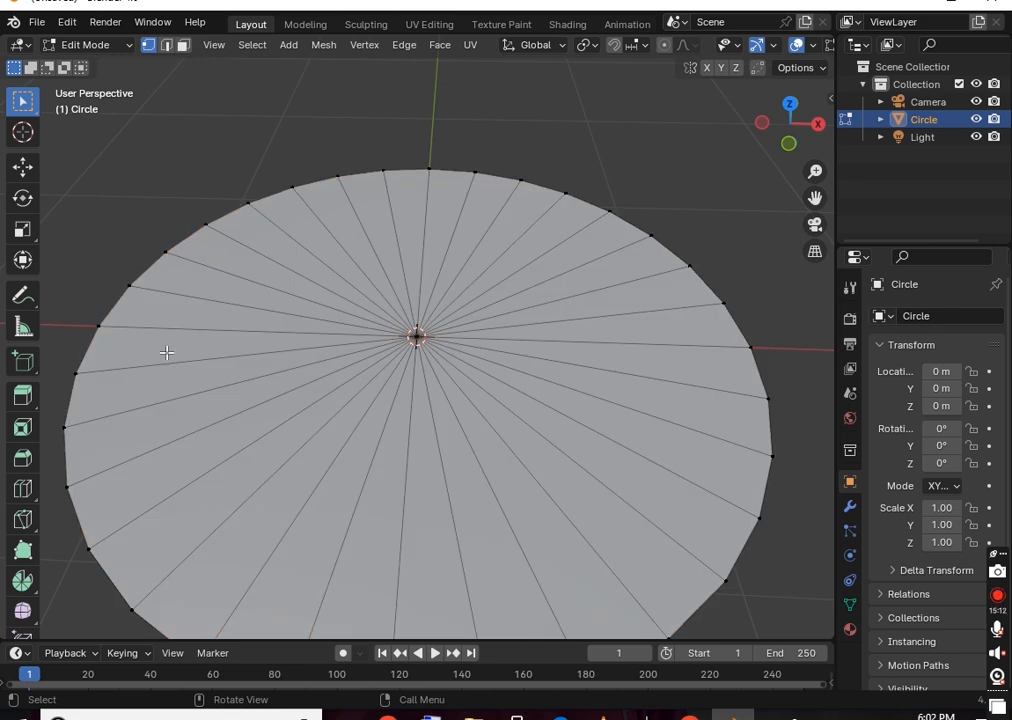
pyautogui.click(183, 46)
pyautogui.click(208, 368)
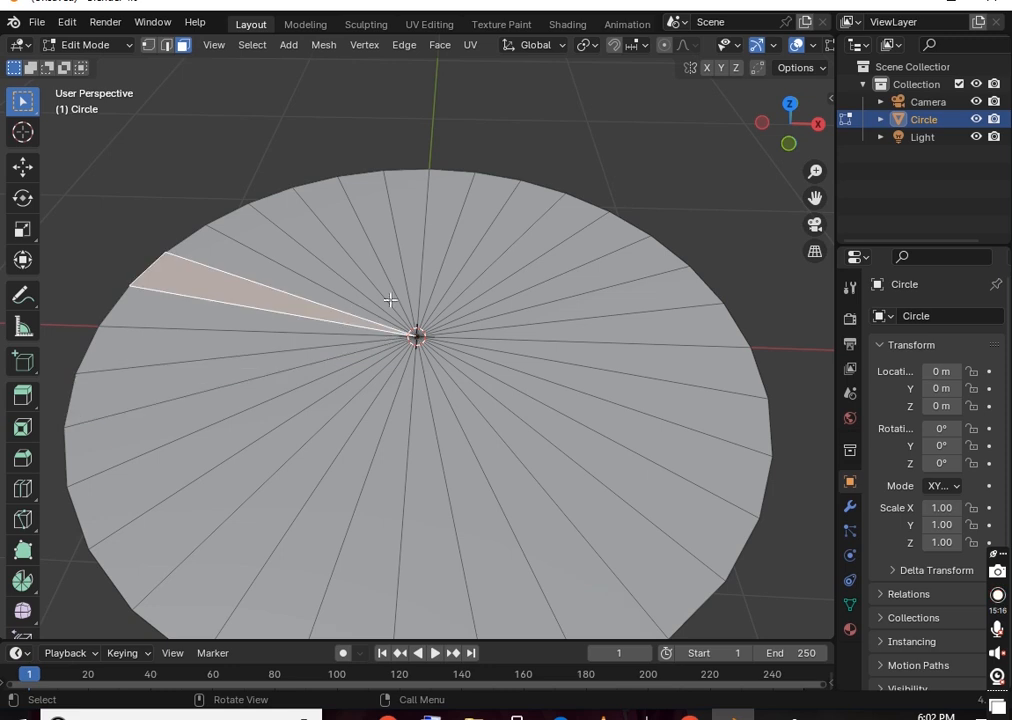
pyautogui.moveTo(617, 307); pyautogui.dragTo(560, 250, button='middle')
pyautogui.press('e')
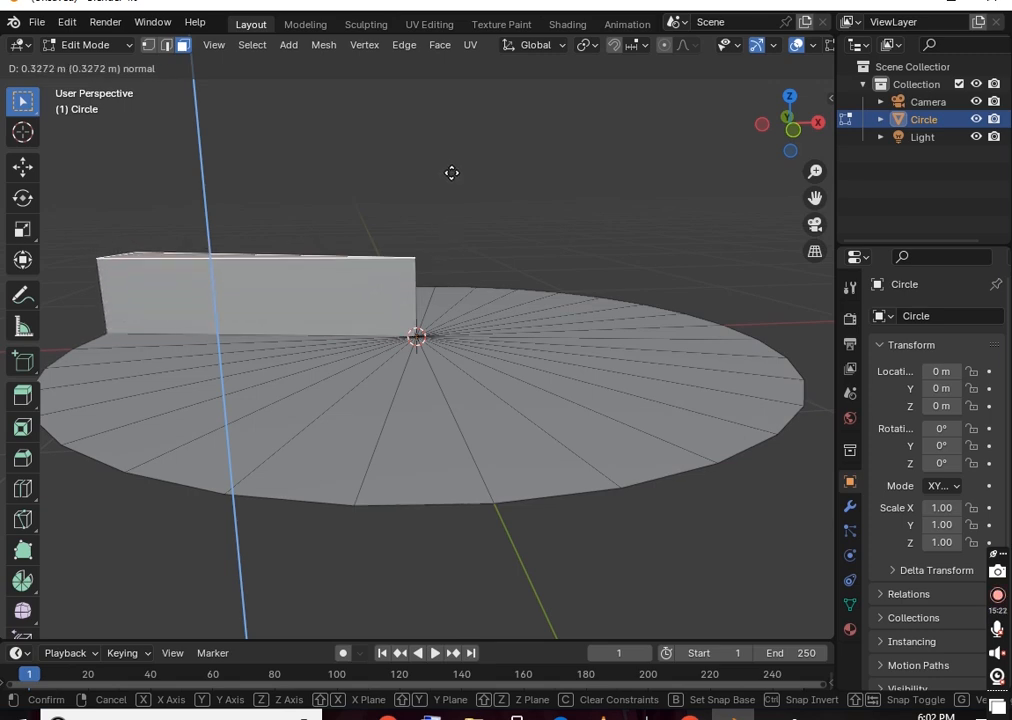
pyautogui.click(527, 203)
# Scale the raised wedge's top face up by 1.252
pyautogui.moveTo(527, 203); pyautogui.dragTo(568, 286, button='middle')
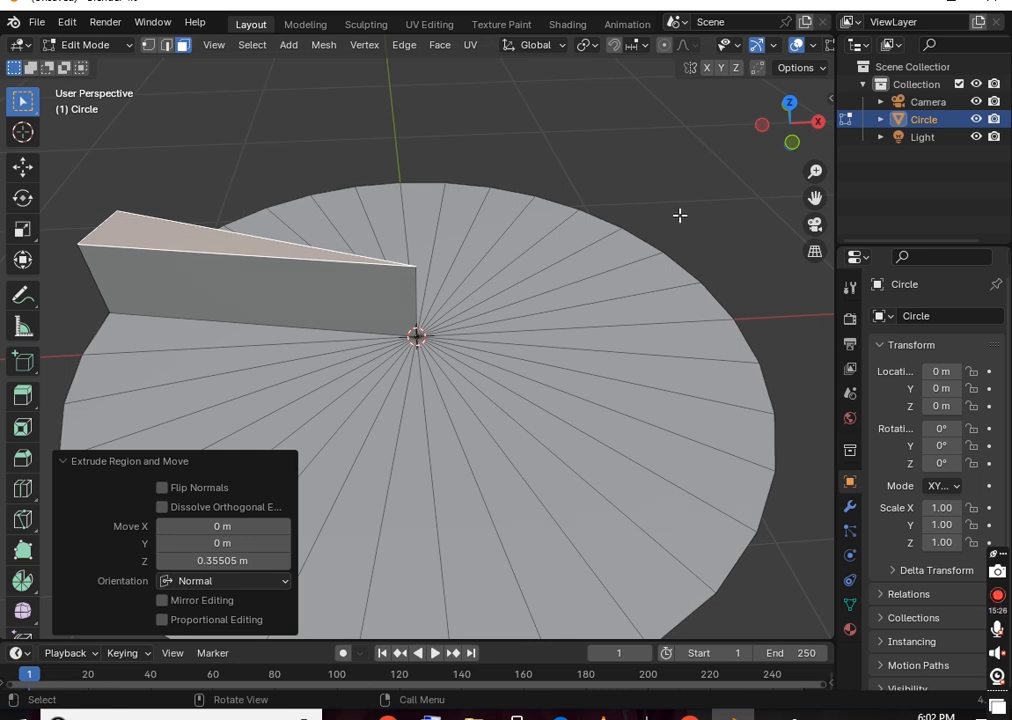
pyautogui.click(540, 167)
pyautogui.click(267, 252)
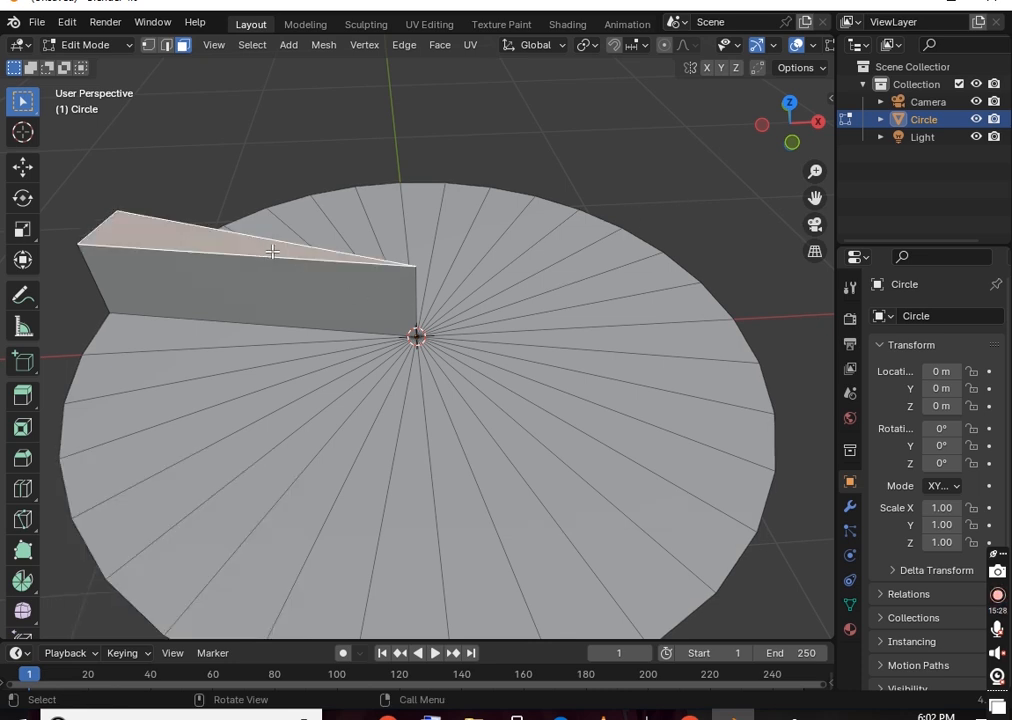
pyautogui.press('s')
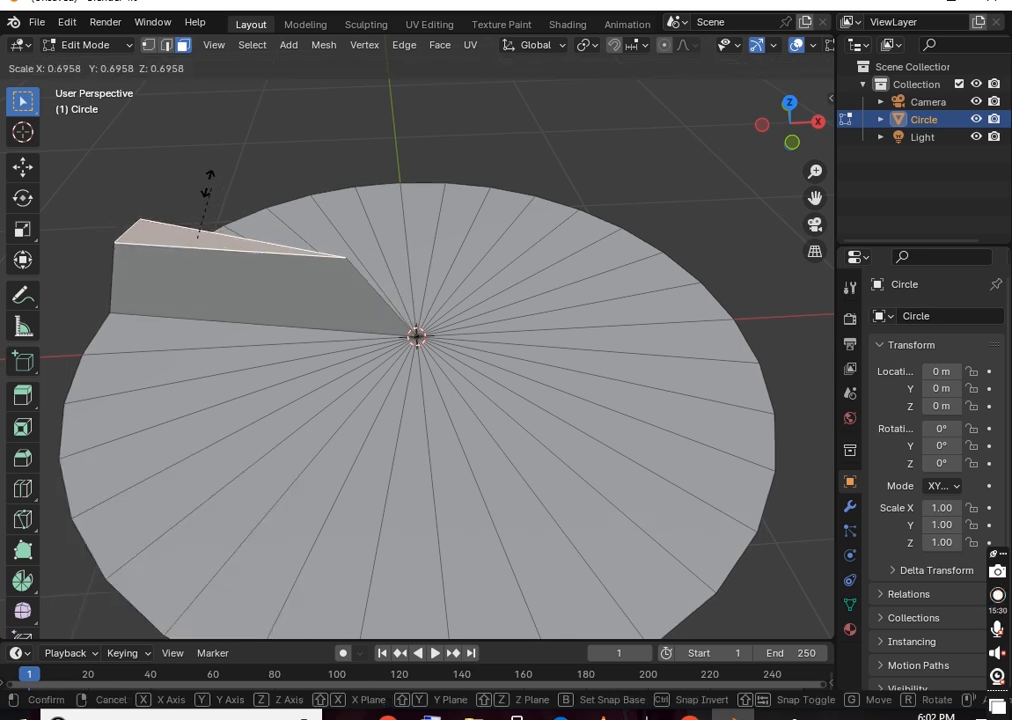
pyautogui.click(286, 281)
# Clear the face selection, return to Object Mode and delete the circle
pyautogui.moveTo(531, 211); pyautogui.dragTo(587, 172, button='middle')
pyautogui.click(585, 168)
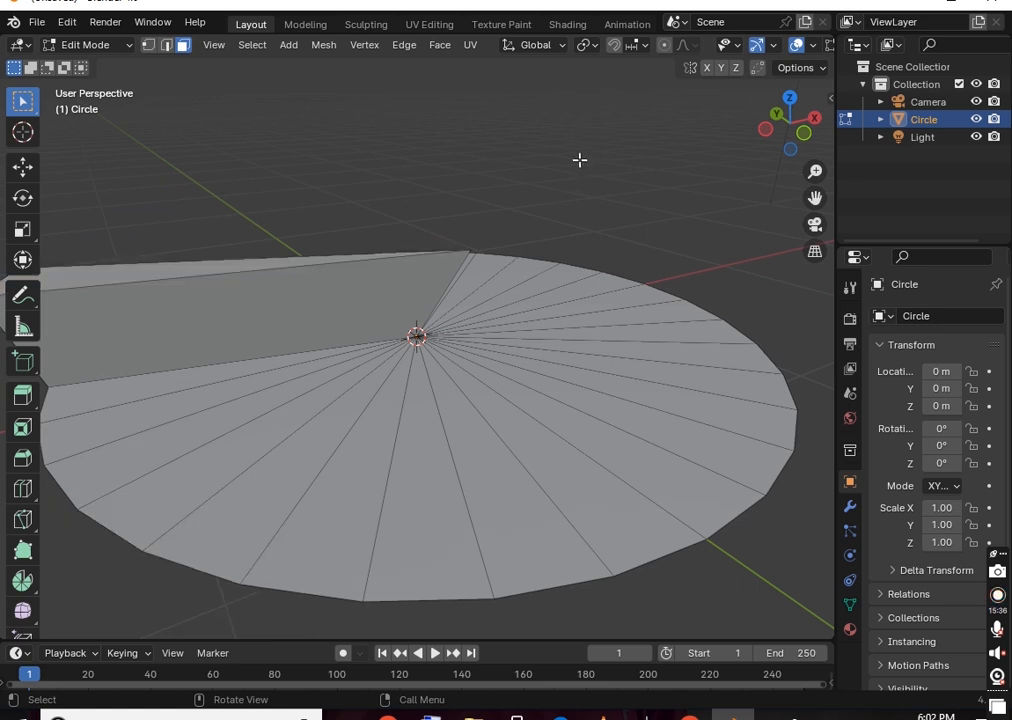
pyautogui.click(483, 352)
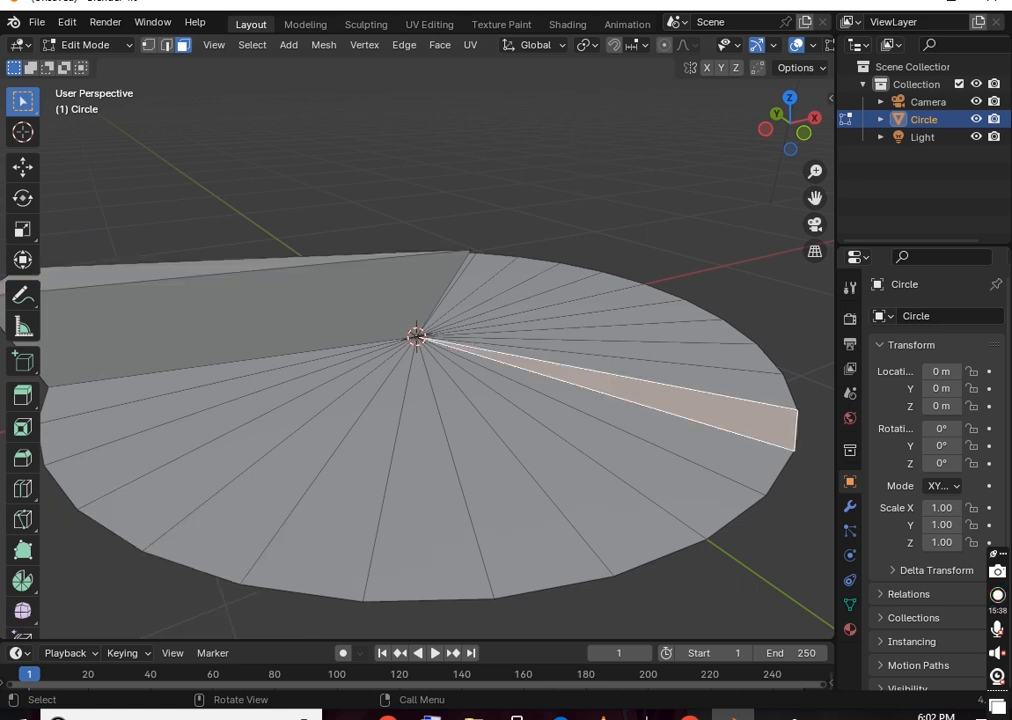
pyautogui.click(391, 158)
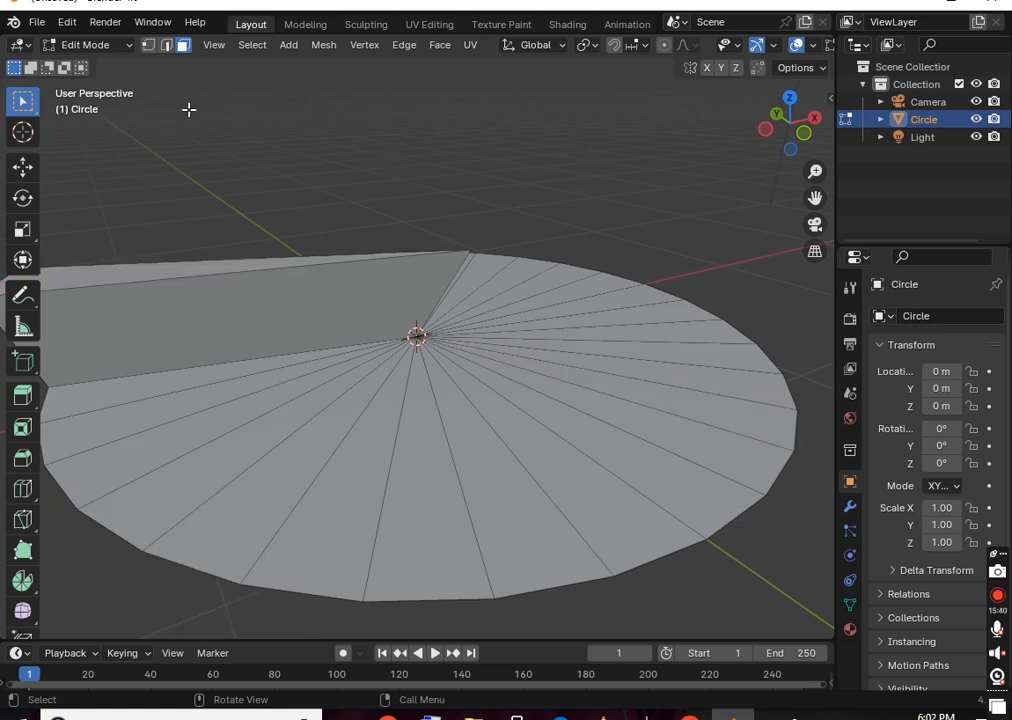
pyautogui.press('Tab')
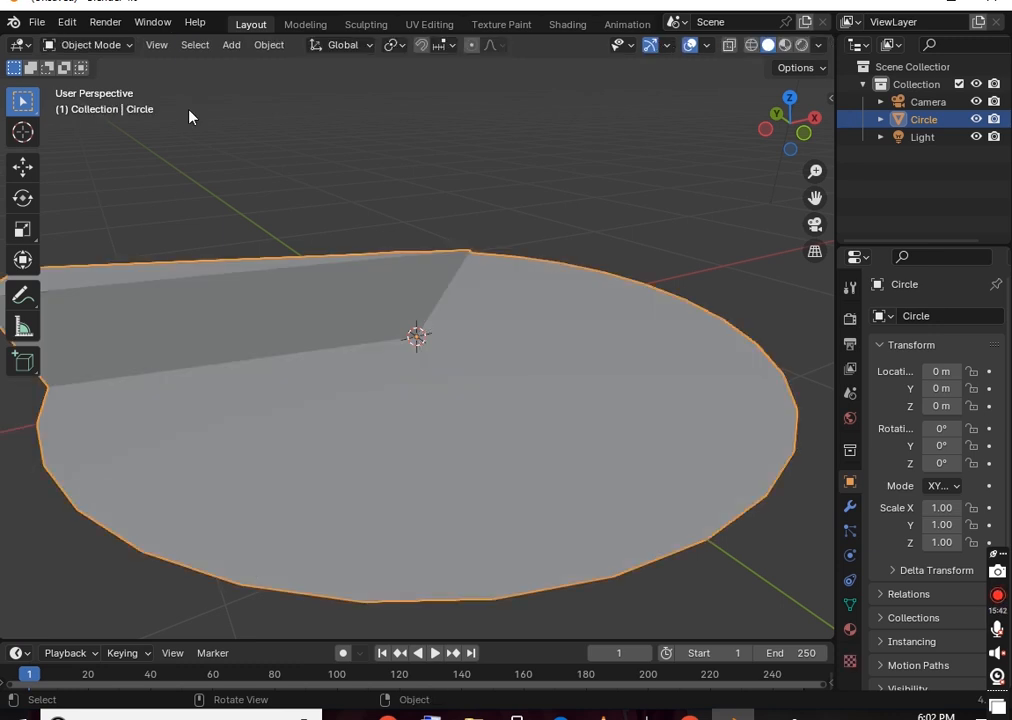
pyautogui.press('Delete')
# Add a UV Sphere with 44 segments, trying 9 rings before settling on 37
pyautogui.hotkey('shift', 'a')
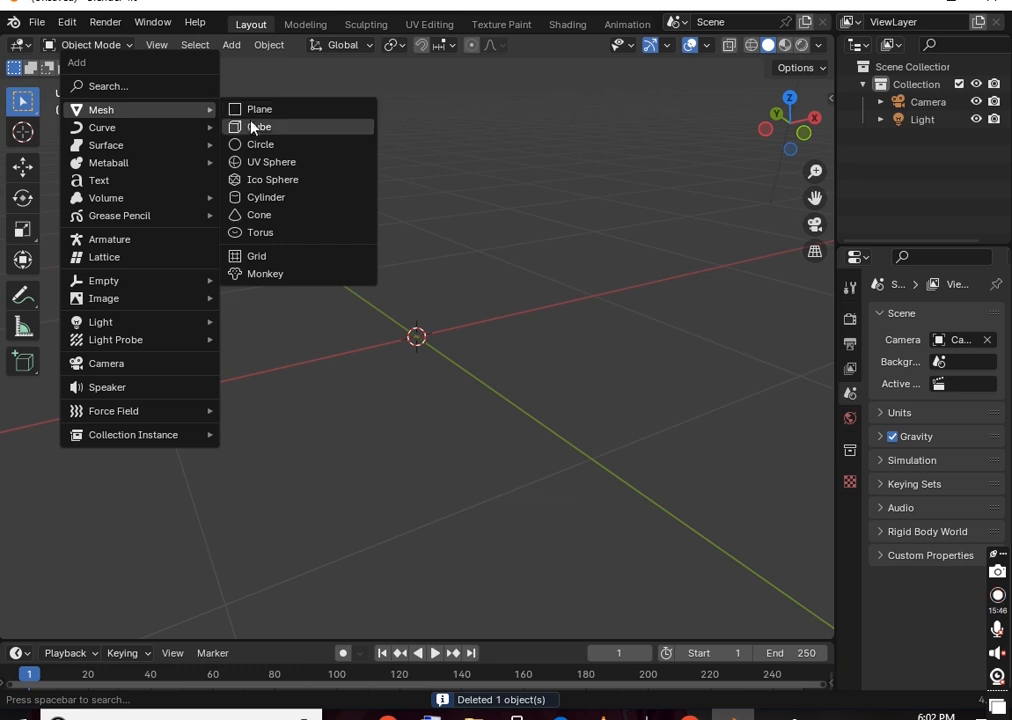
pyautogui.click(272, 162)
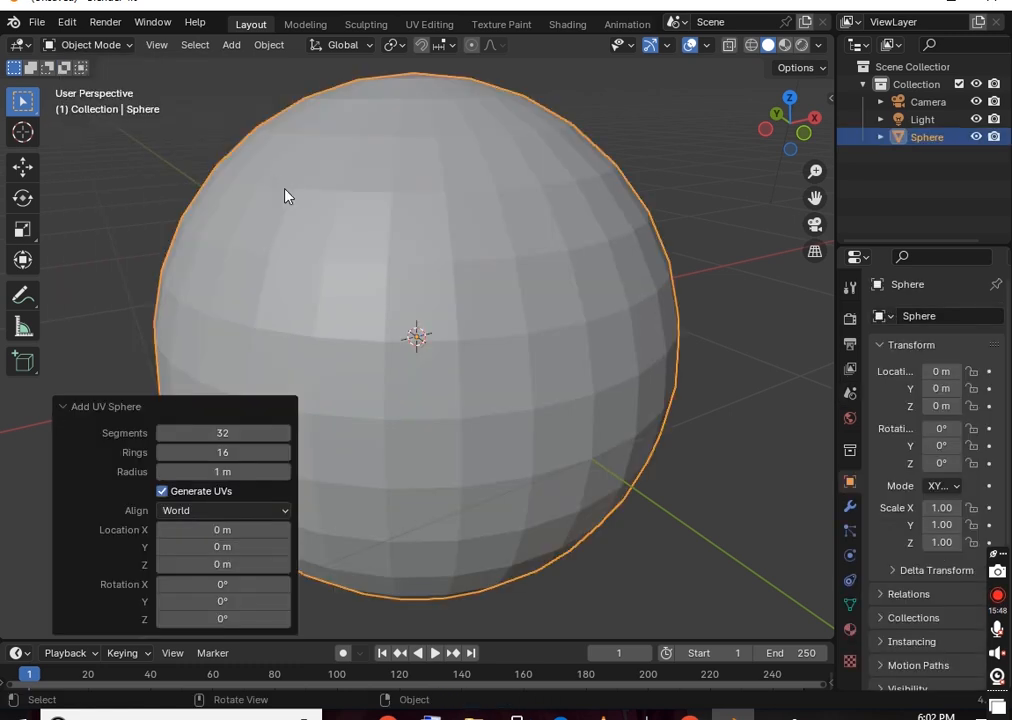
pyautogui.scroll(-5, 490, 268)
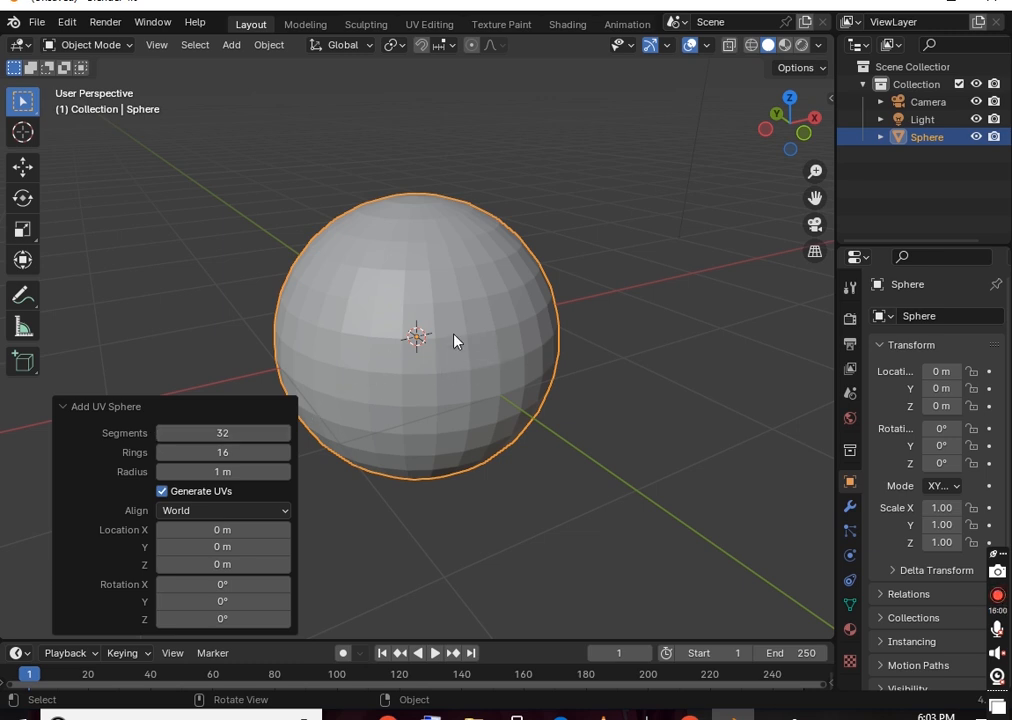
pyautogui.moveTo(222, 432); pyautogui.dragTo(230, 427)
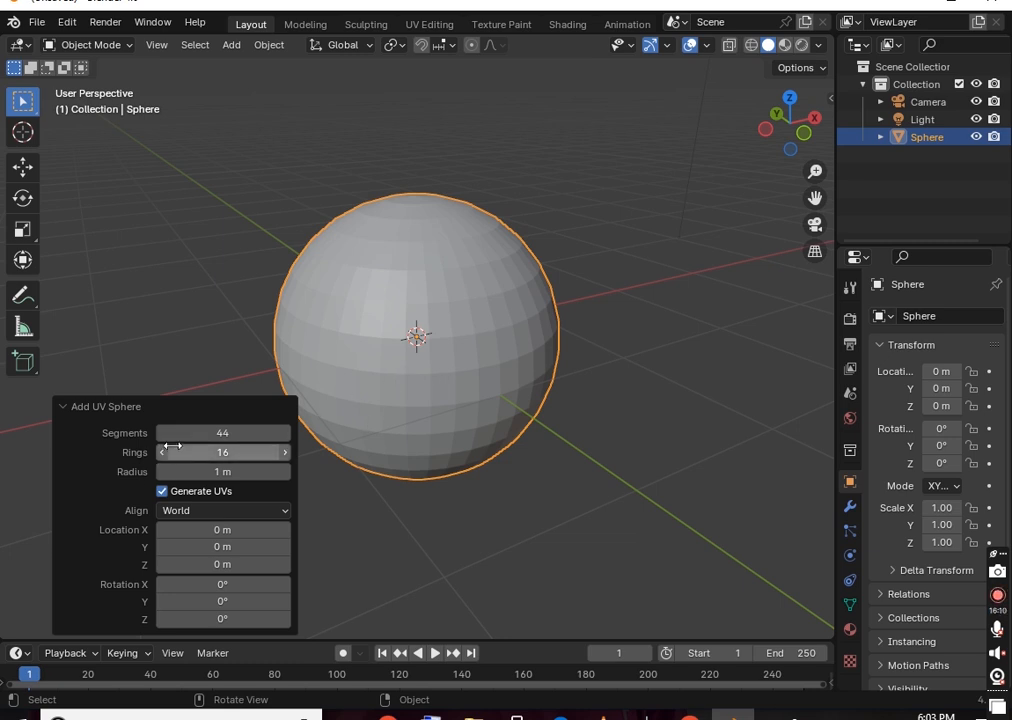
pyautogui.moveTo(238, 452); pyautogui.dragTo(245, 454)
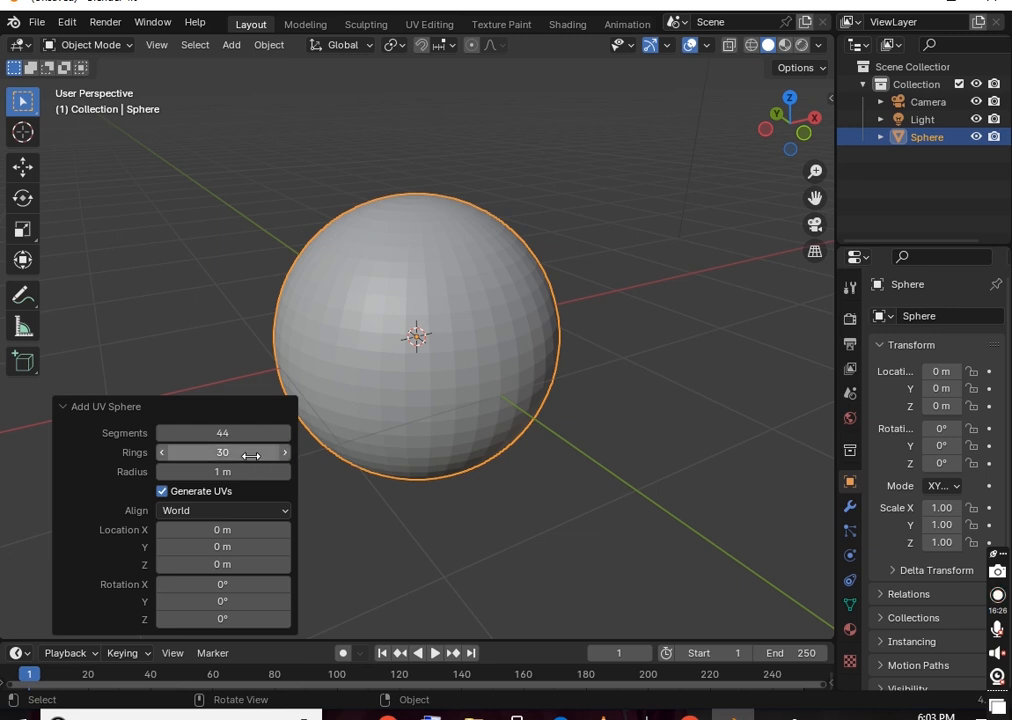
pyautogui.moveTo(240, 452); pyautogui.dragTo(222, 452)
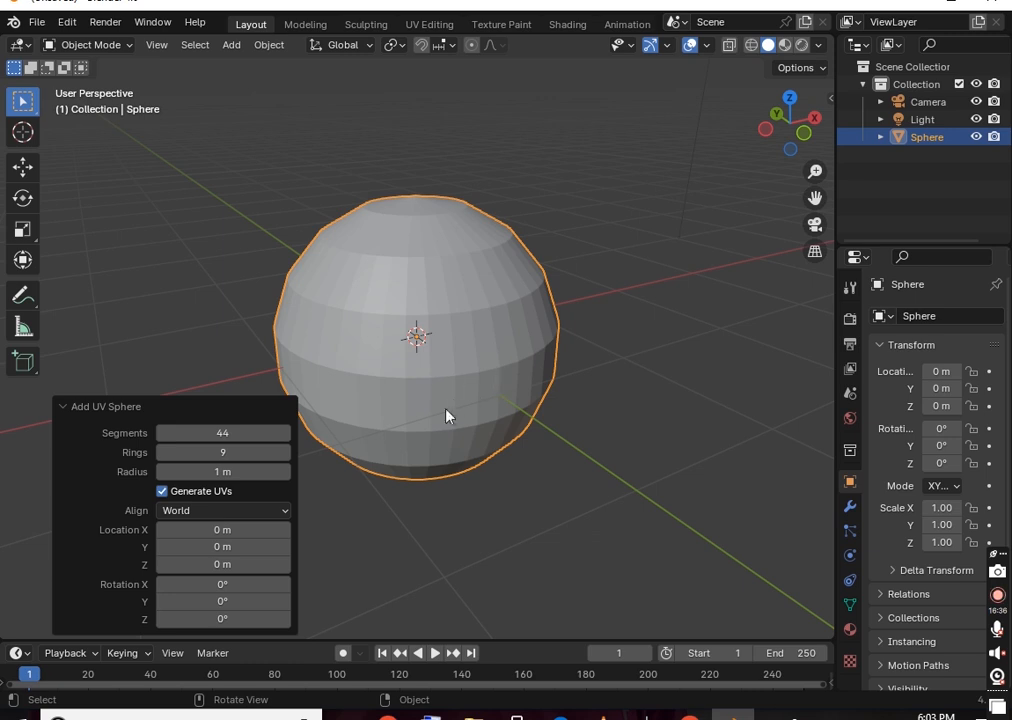
pyautogui.moveTo(224, 452); pyautogui.dragTo(242, 453)
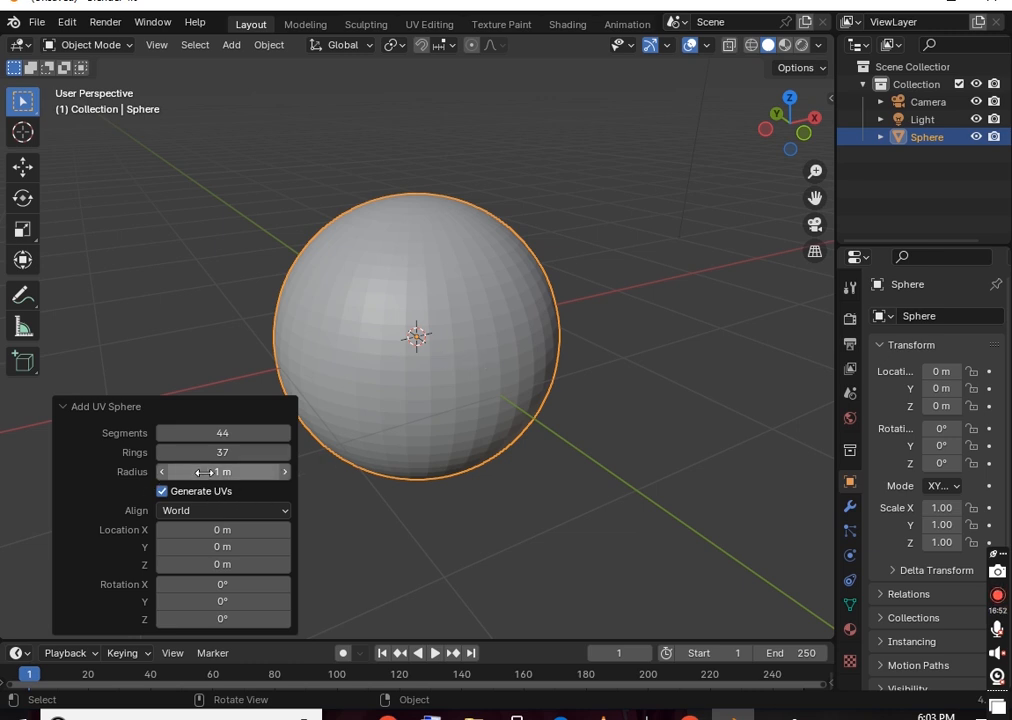
# Set the sphere's radius to 1.02 m, keep World alignment and close the panel
pyautogui.moveTo(212, 472)
pyautogui.mouseDown()
pyautogui.moveTo(280, 472)
pyautogui.moveTo(208, 478)
pyautogui.mouseUp()
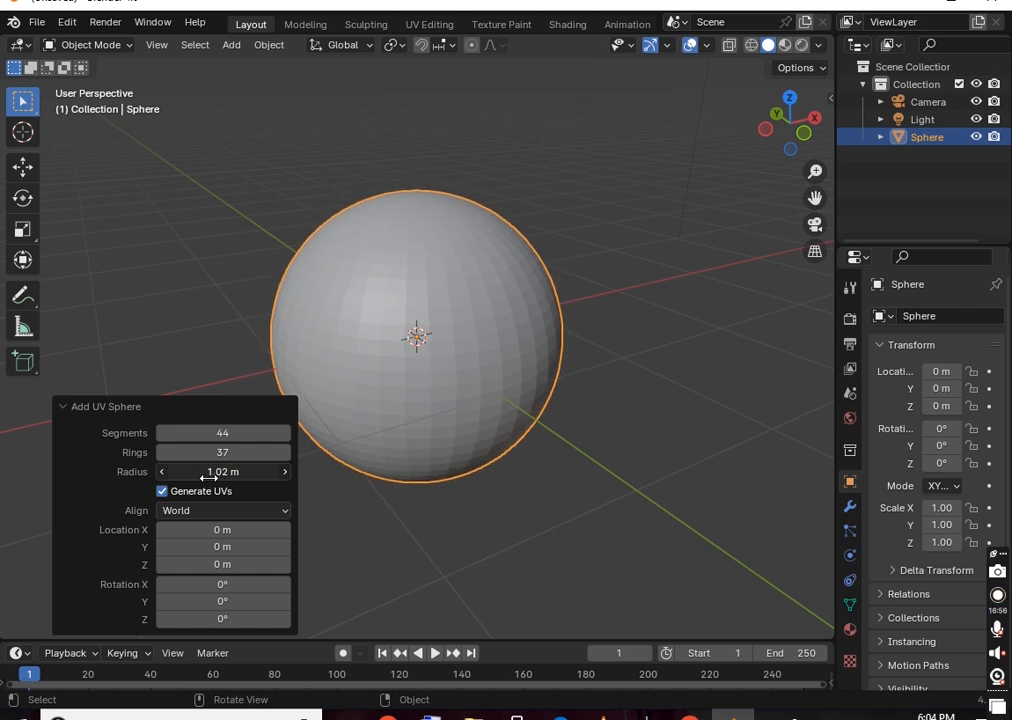
pyautogui.click(185, 510)
pyautogui.click(196, 515)
pyautogui.click(196, 515)
pyautogui.click(199, 531)
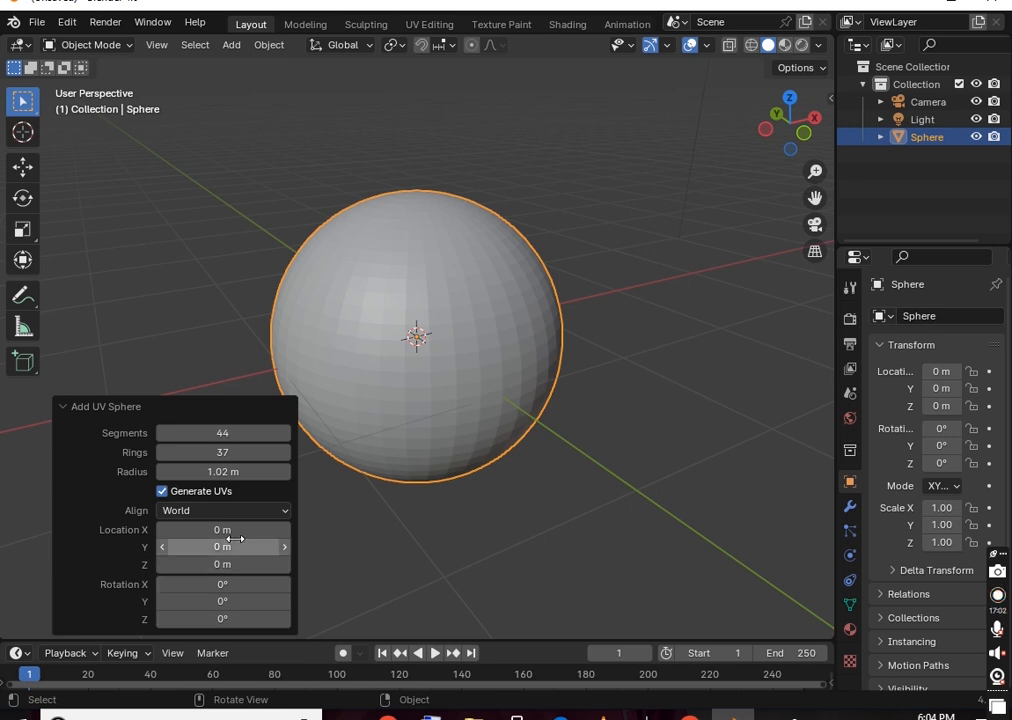
pyautogui.click(485, 420)
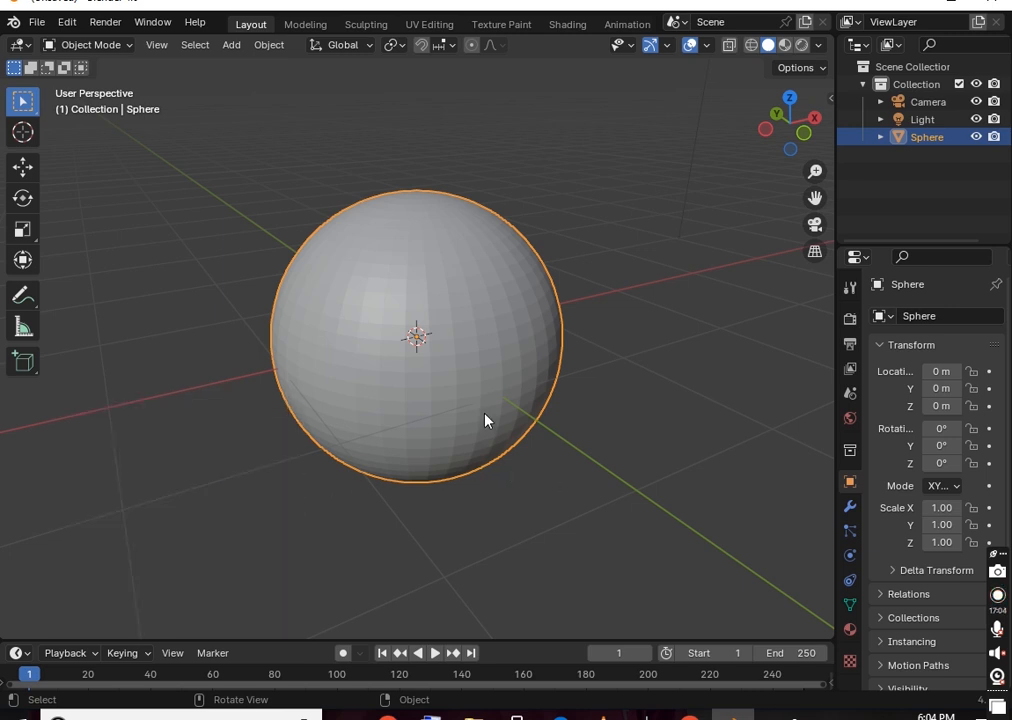
# Delete the UV sphere and add an Ico Sphere in its place
pyautogui.press('Delete')
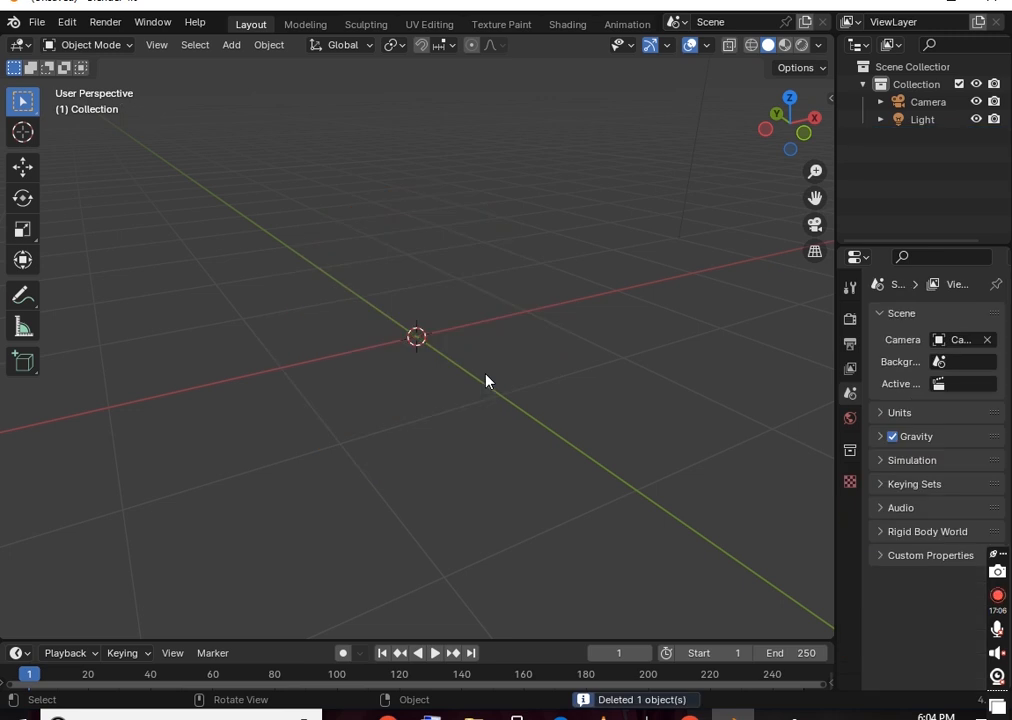
pyautogui.hotkey('shift', 'a')
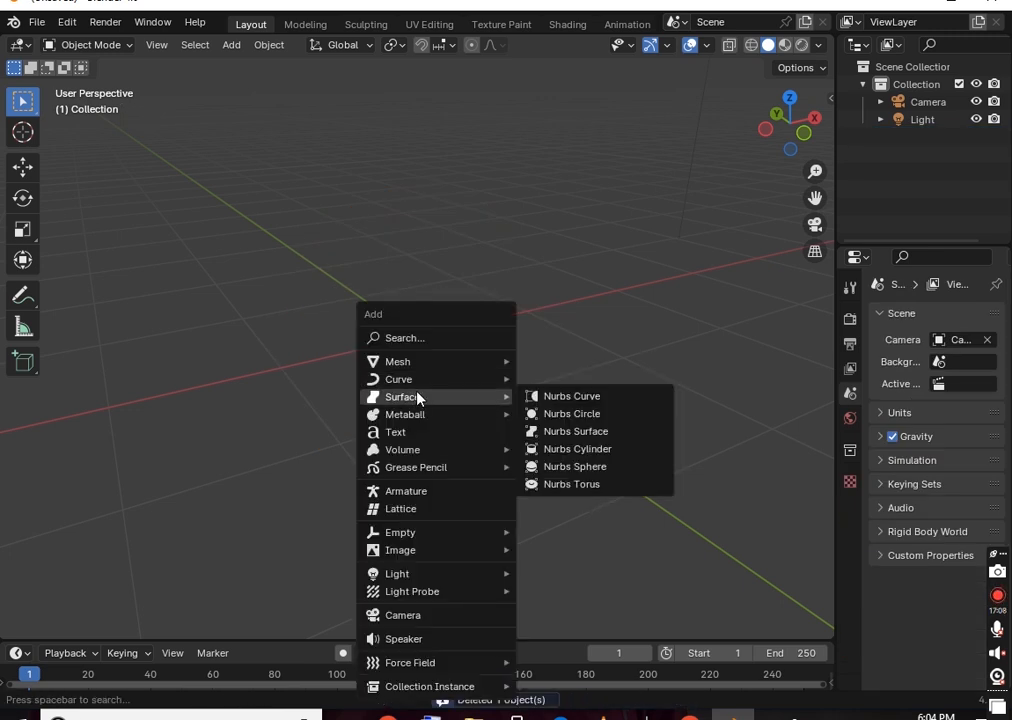
pyautogui.moveTo(422, 362)
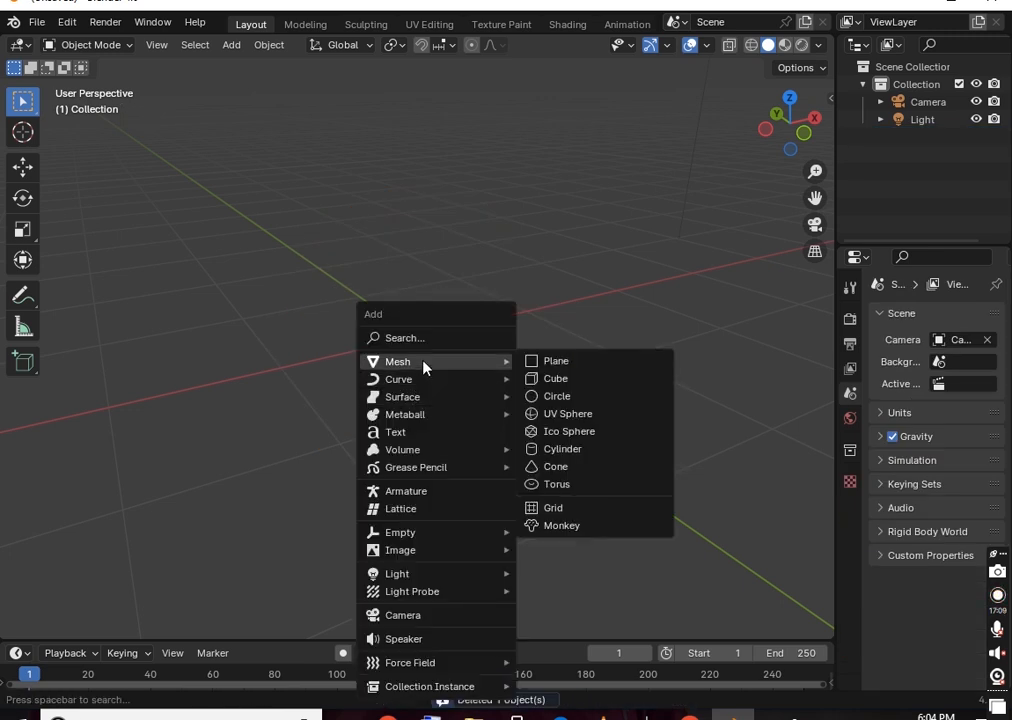
pyautogui.click(560, 436)
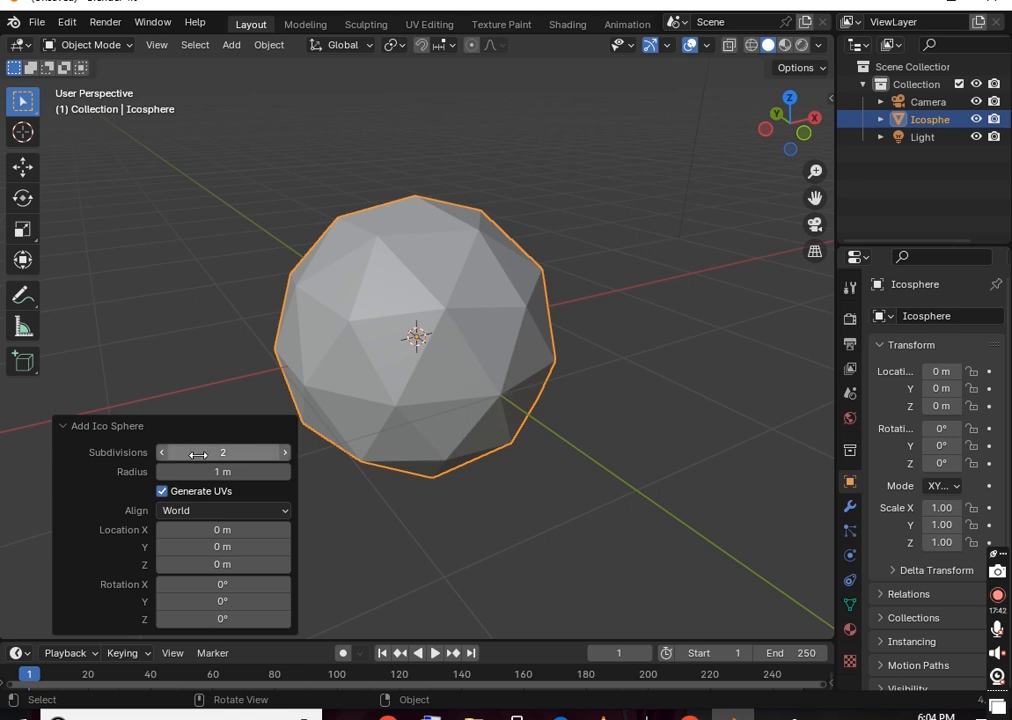
# Try 2 and 3 subdivisions, then settle on 1 subdivision with a 1.05 m radius
pyautogui.click(262, 452)
pyautogui.write('2')
pyautogui.press('Return')
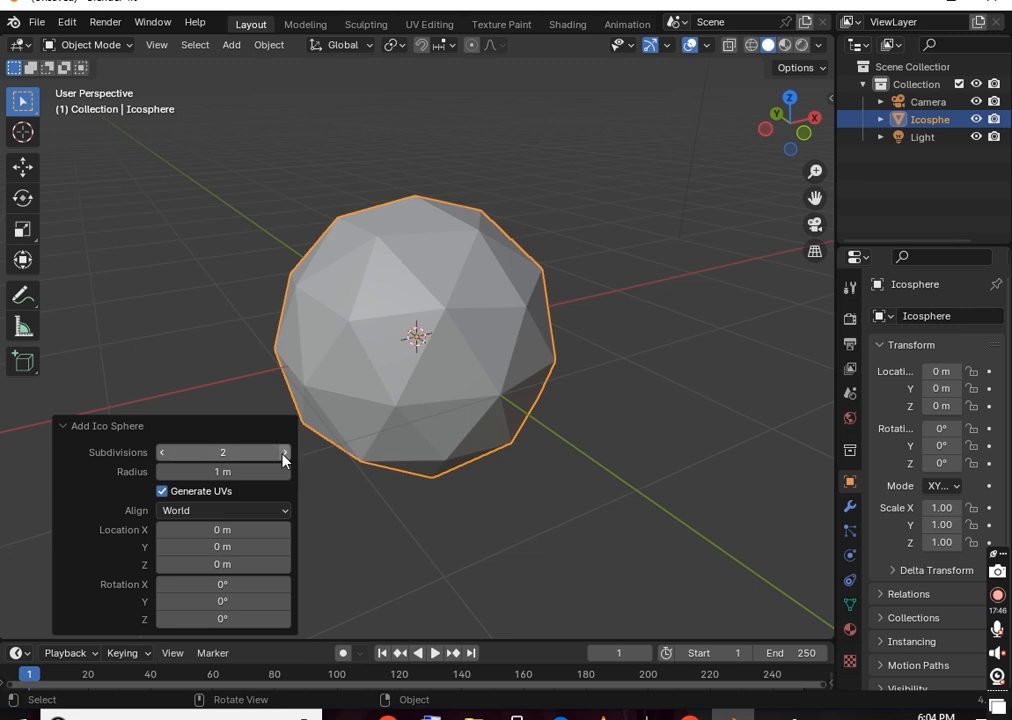
pyautogui.click(285, 452)
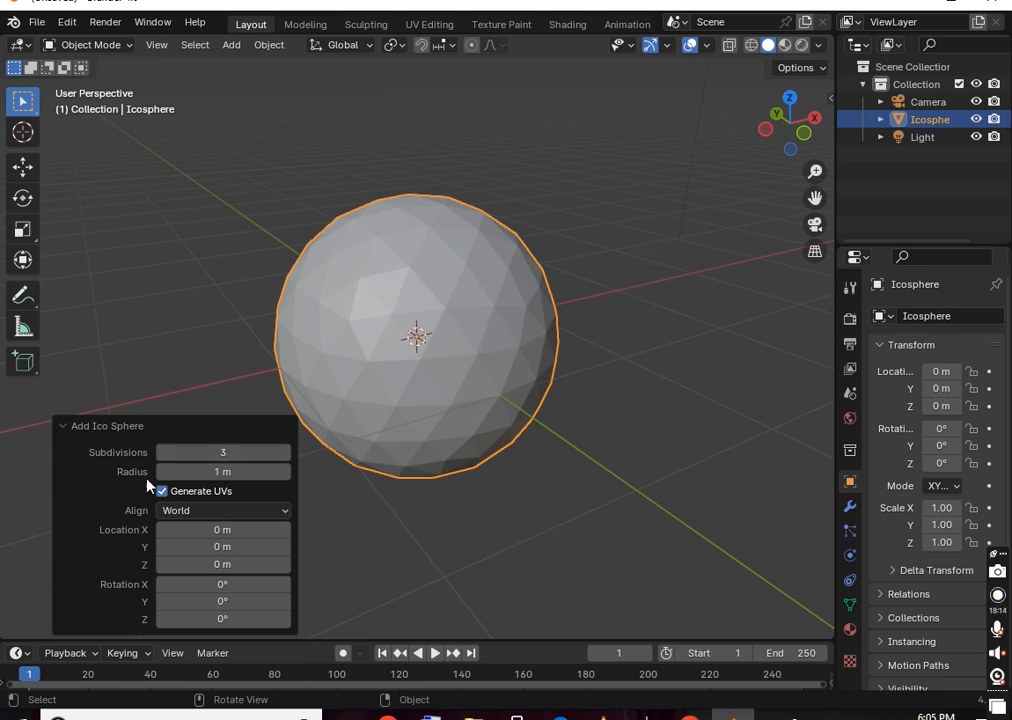
pyautogui.moveTo(222, 471)
pyautogui.mouseDown()
pyautogui.moveTo(236, 472)
pyautogui.moveTo(205, 472)
pyautogui.moveTo(245, 472)
pyautogui.moveTo(219, 471)
pyautogui.mouseUp()
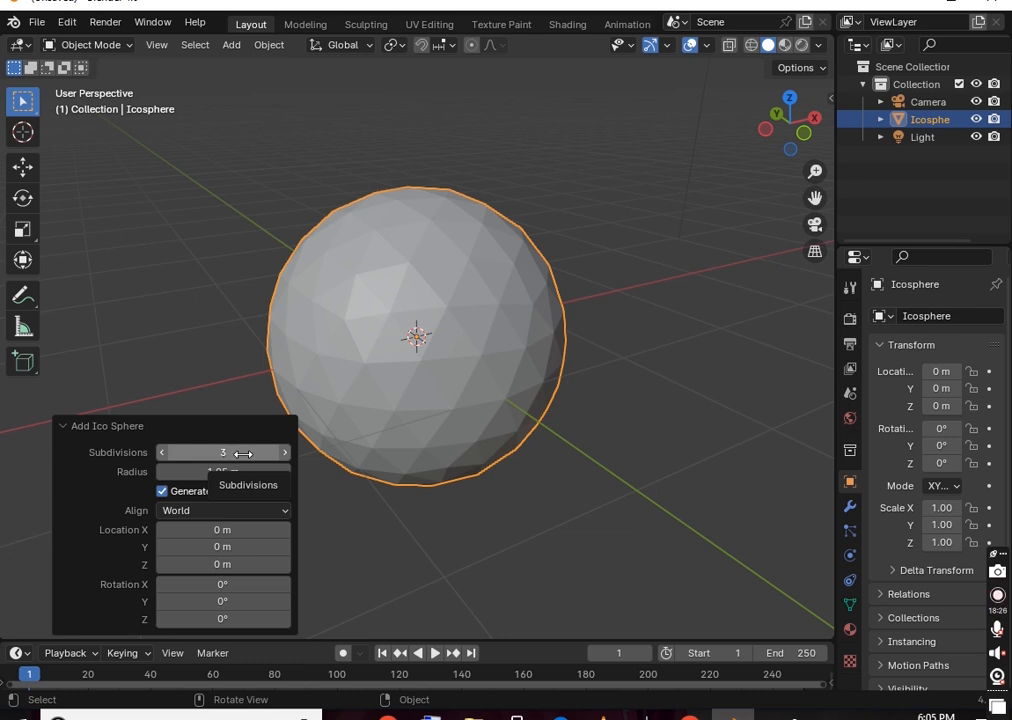
pyautogui.moveTo(231, 456); pyautogui.dragTo(185, 453)
pyautogui.moveTo(550, 335); pyautogui.dragTo(592, 332, button='middle')
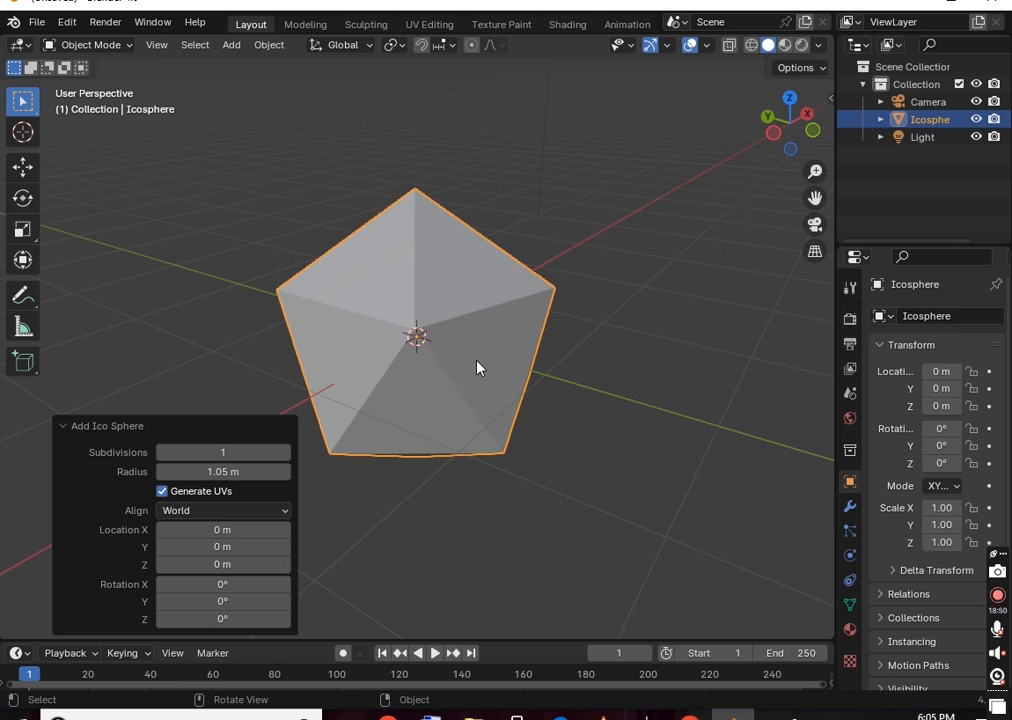
# Replace the icosphere with a cylinder and raise its vertex count to 54
pyautogui.press('Delete')
pyautogui.hotkey('shift', 'a')
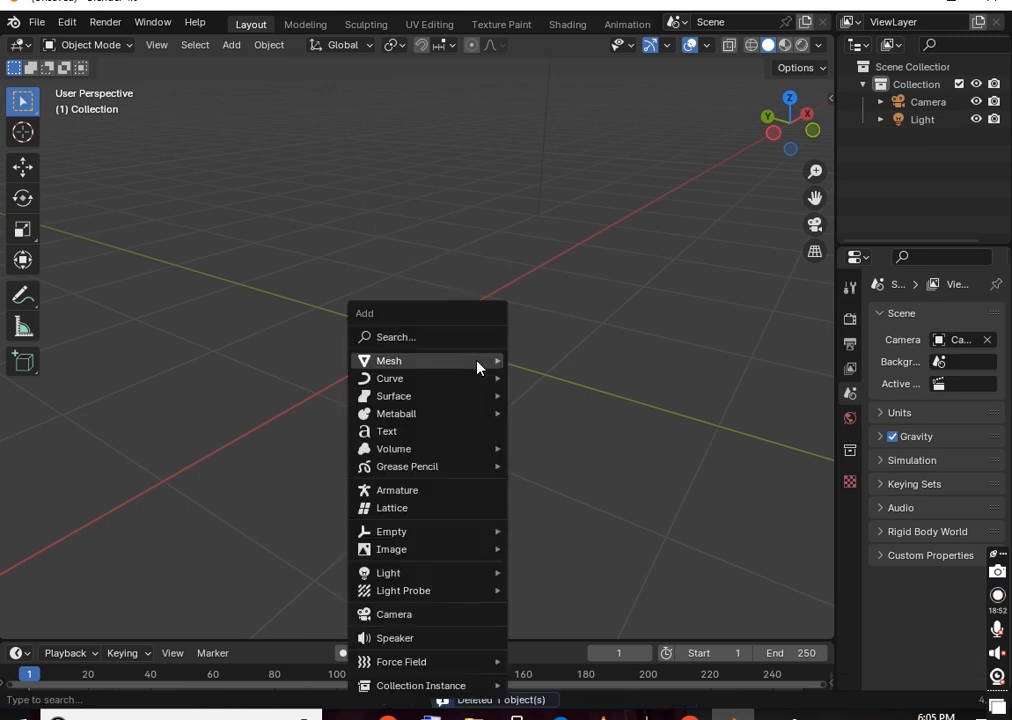
pyautogui.moveTo(482, 380)
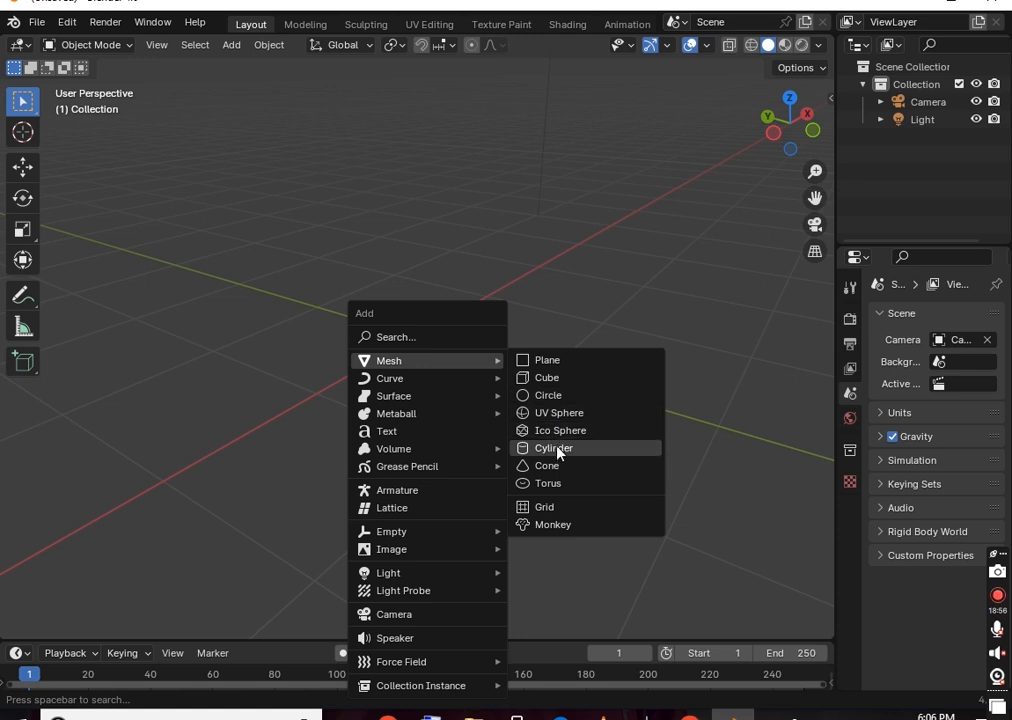
pyautogui.click(555, 448)
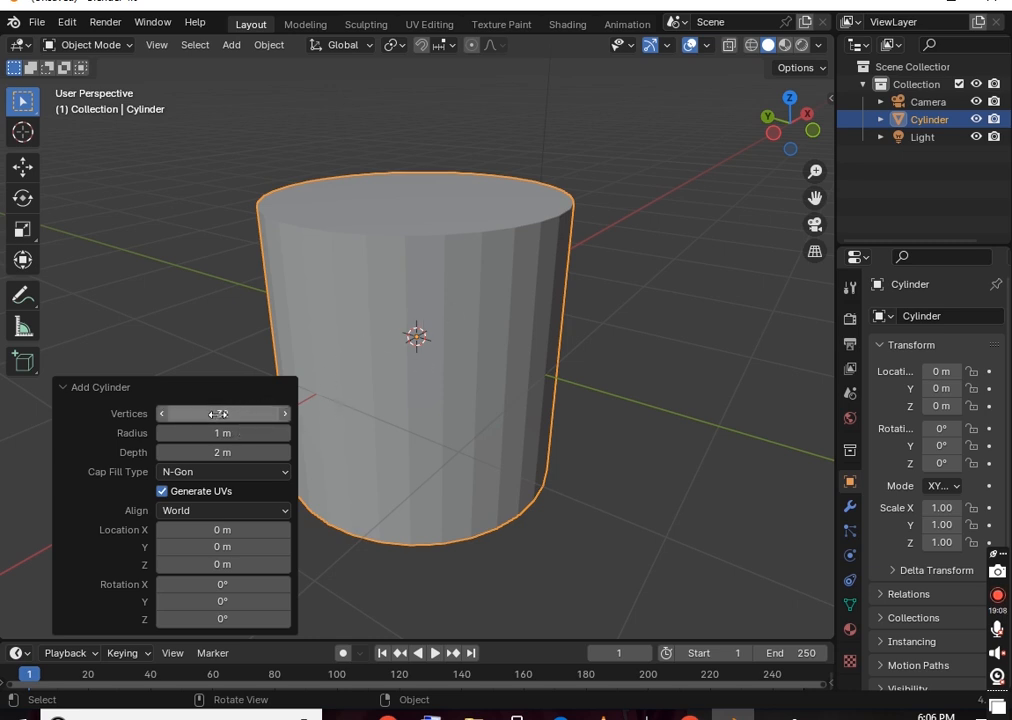
pyautogui.moveTo(216, 413); pyautogui.dragTo(228, 414)
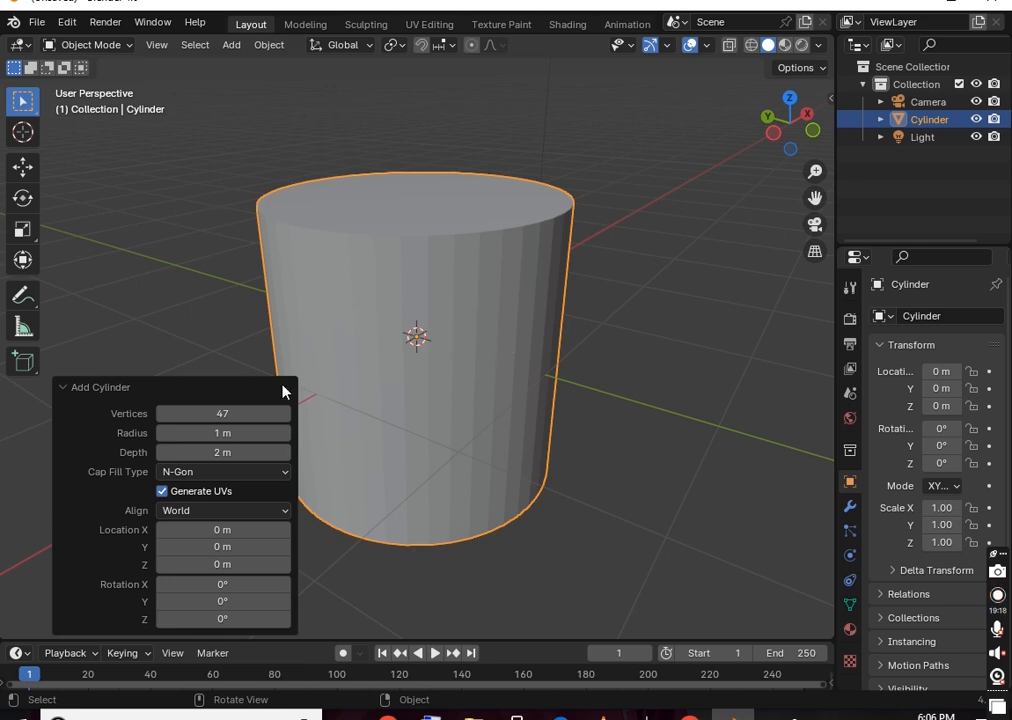
pyautogui.moveTo(218, 413); pyautogui.dragTo(228, 413)
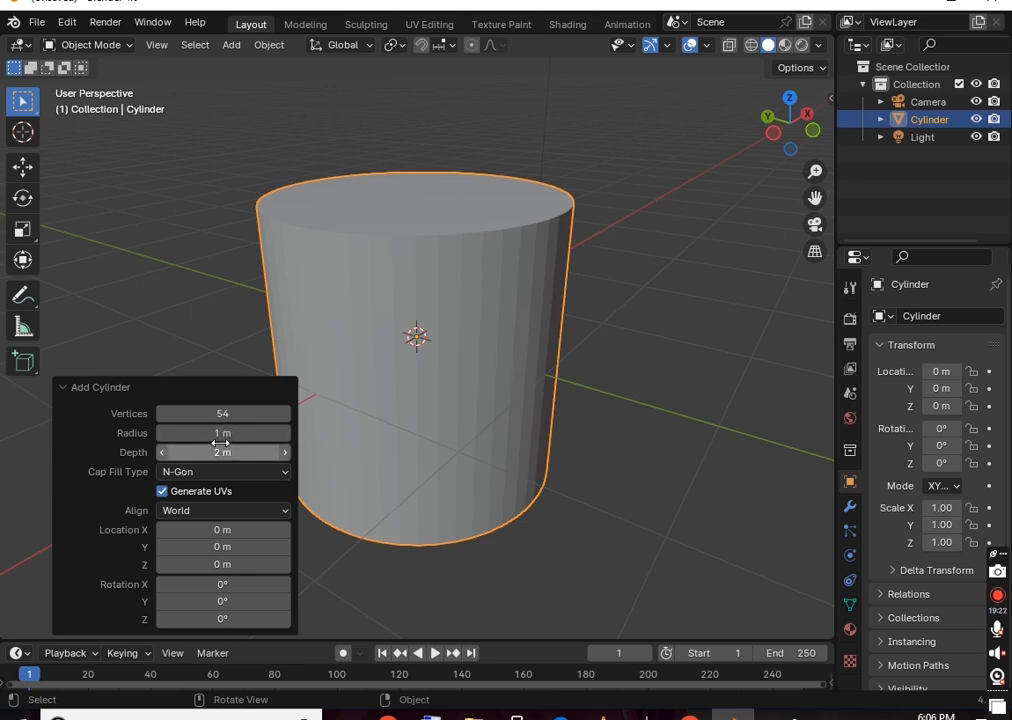
# Give the cylinder a 1.05 m radius, 1.46 m depth, X 0.19 m and 2.7° Y tilt
pyautogui.moveTo(215, 433)
pyautogui.mouseDown()
pyautogui.moveTo(264, 436)
pyautogui.moveTo(218, 436)
pyautogui.moveTo(253, 436)
pyautogui.moveTo(226, 434)
pyautogui.mouseUp()
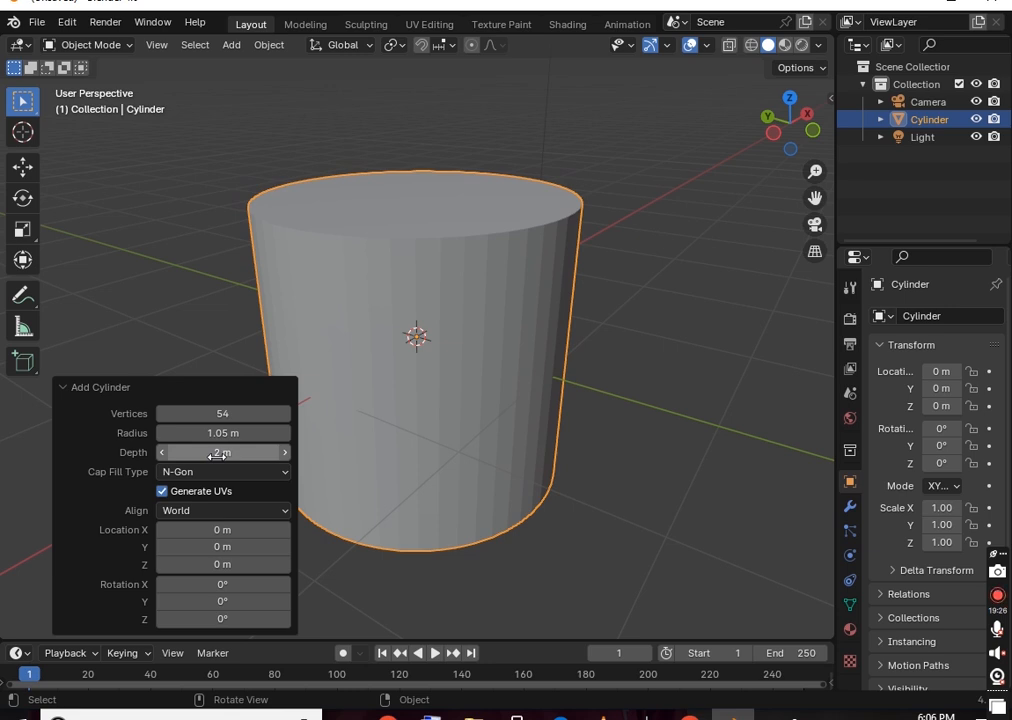
pyautogui.scroll(-1, 612, 253)
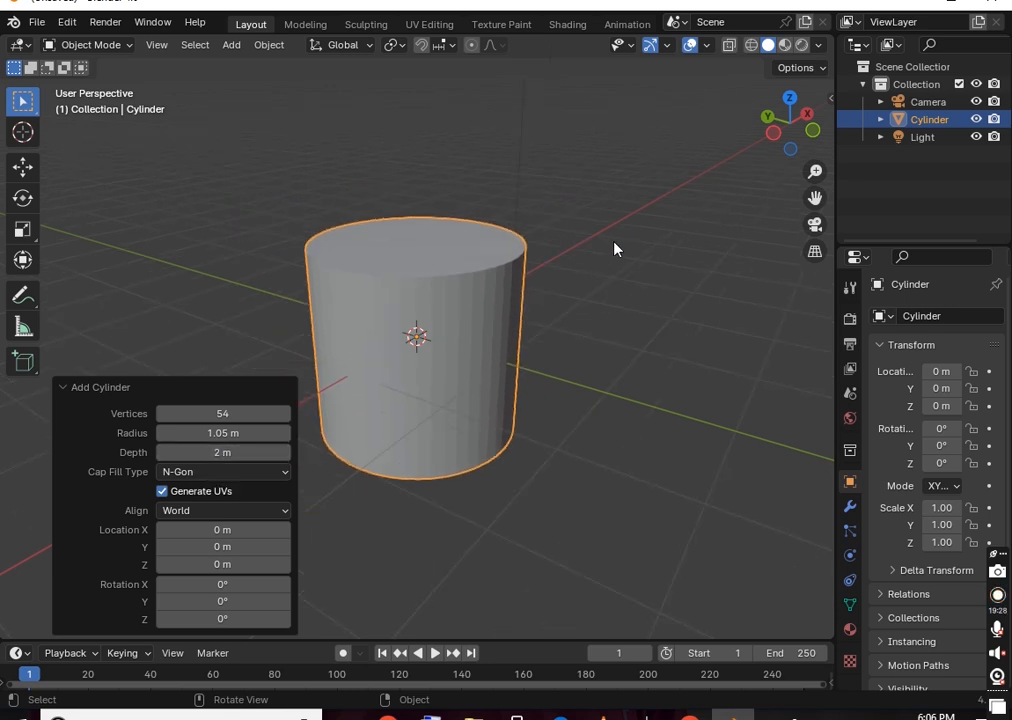
pyautogui.moveTo(222, 452); pyautogui.dragTo(193, 429)
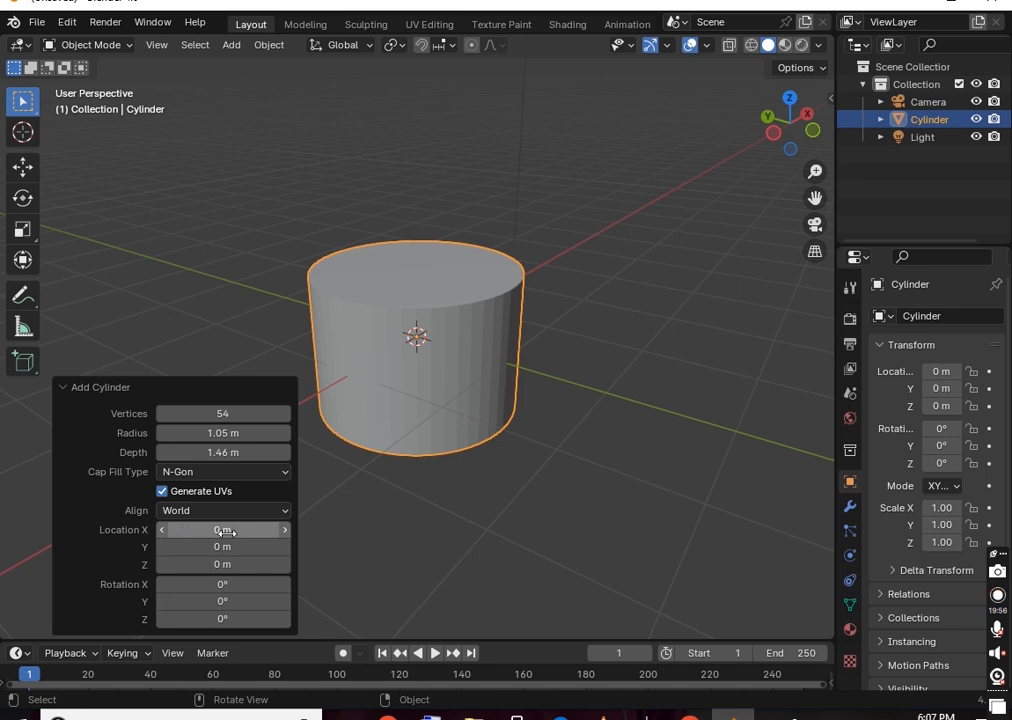
pyautogui.moveTo(220, 536)
pyautogui.mouseDown()
pyautogui.moveTo(300, 536)
pyautogui.moveTo(226, 542)
pyautogui.mouseUp()
pyautogui.moveTo(187, 607); pyautogui.dragTo(240, 124)
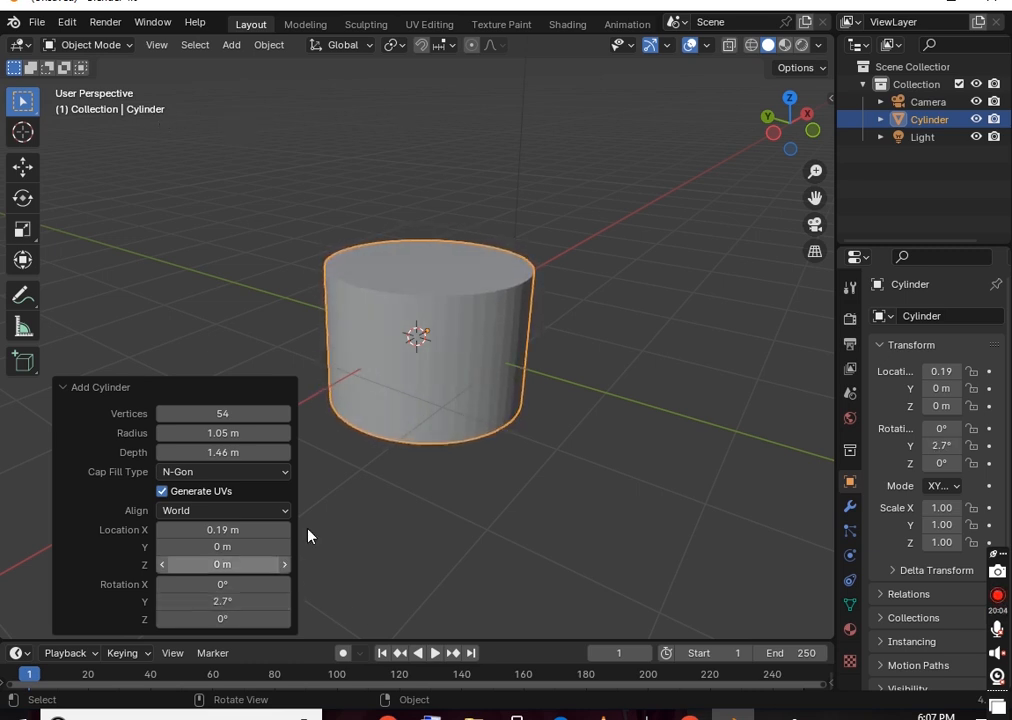
pyautogui.click(330, 312)
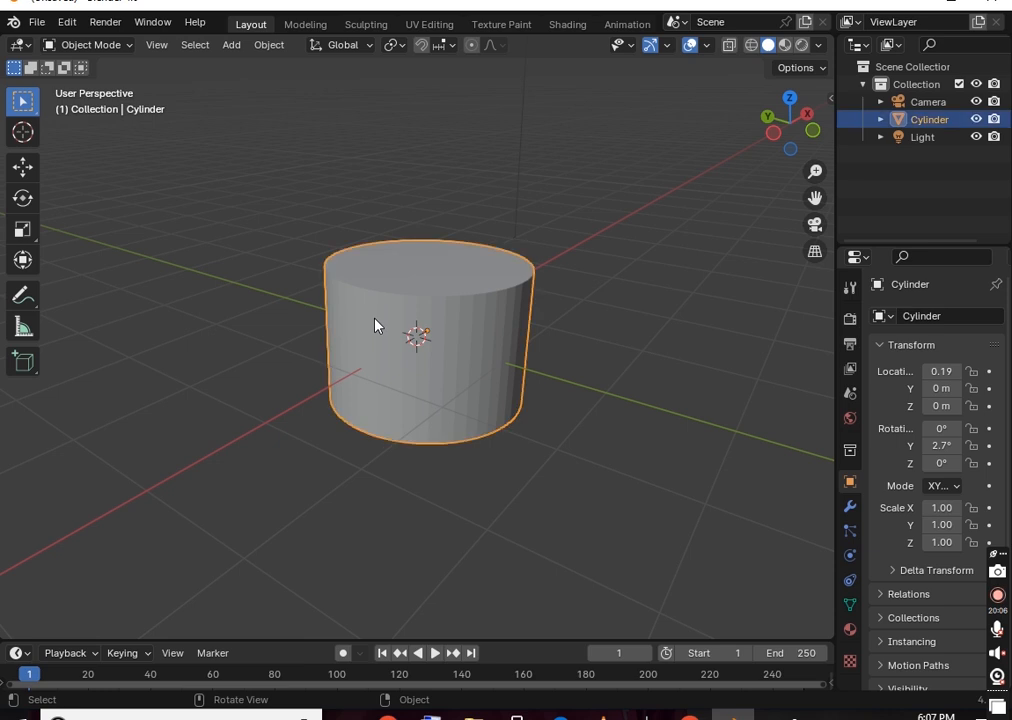
# Delete the cylinder and add a cone at the origin
pyautogui.press('Delete')
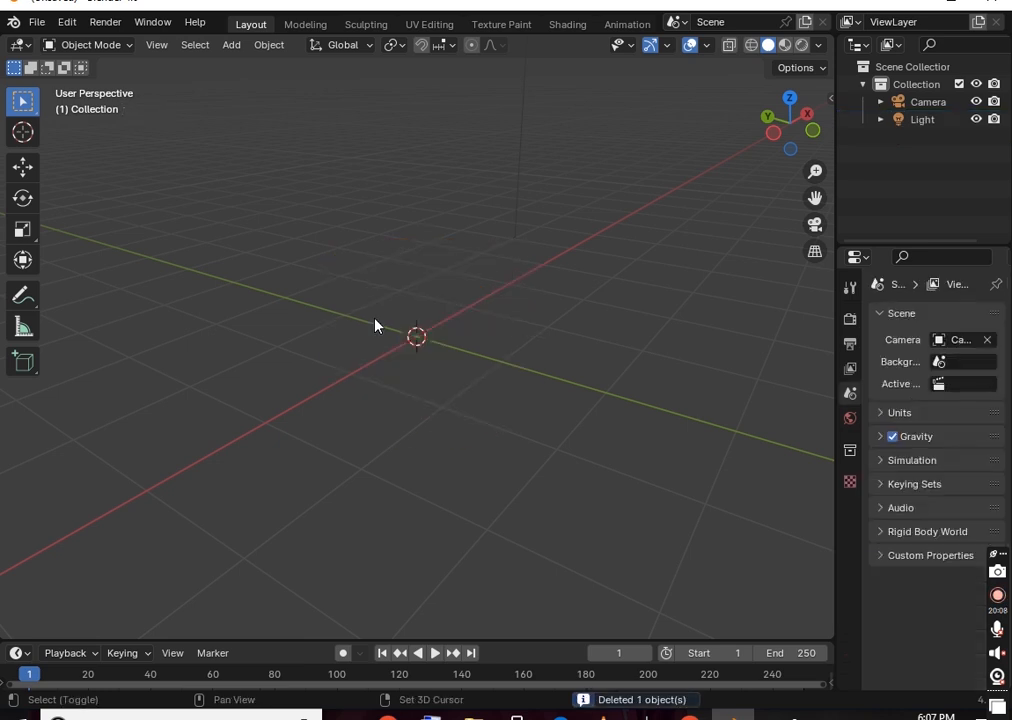
pyautogui.hotkey('shift', 'a')
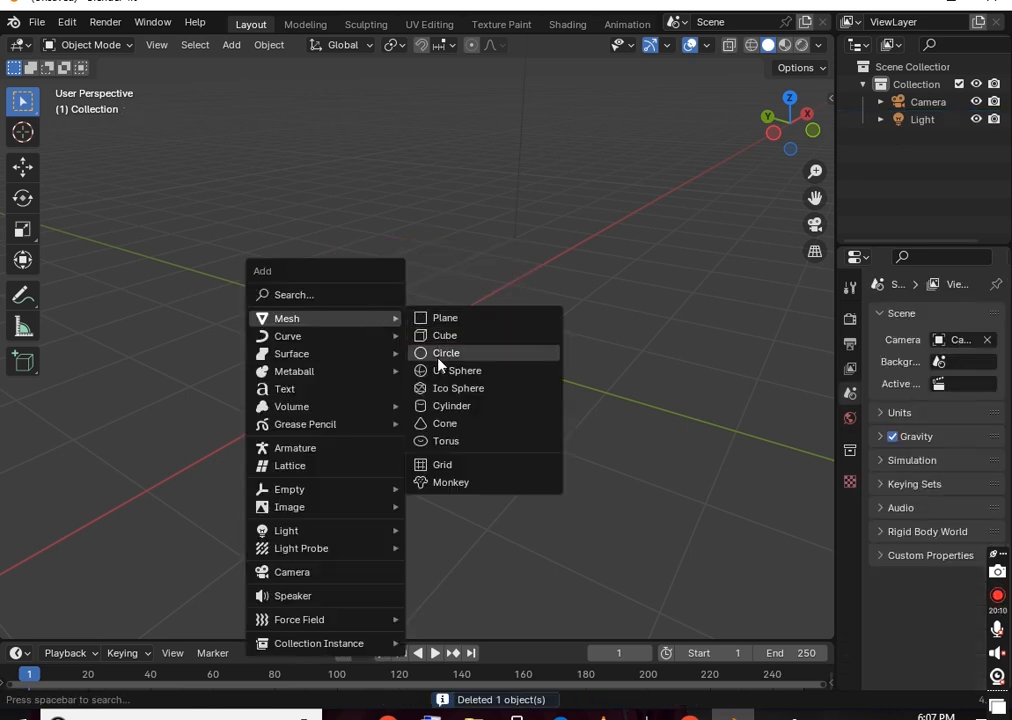
pyautogui.click(452, 424)
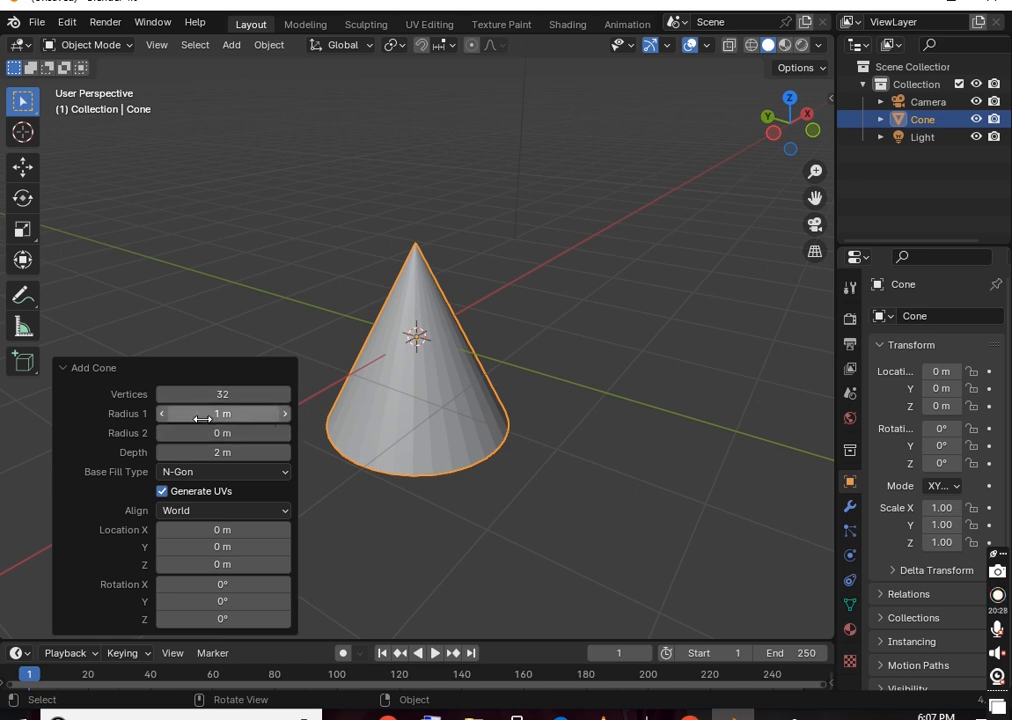
# Set the cone to Radius 1 1.47 m, Radius 2 1.34 m, depth 2.19 m, 56 vertices
pyautogui.moveTo(222, 413); pyautogui.dragTo(252, 425)
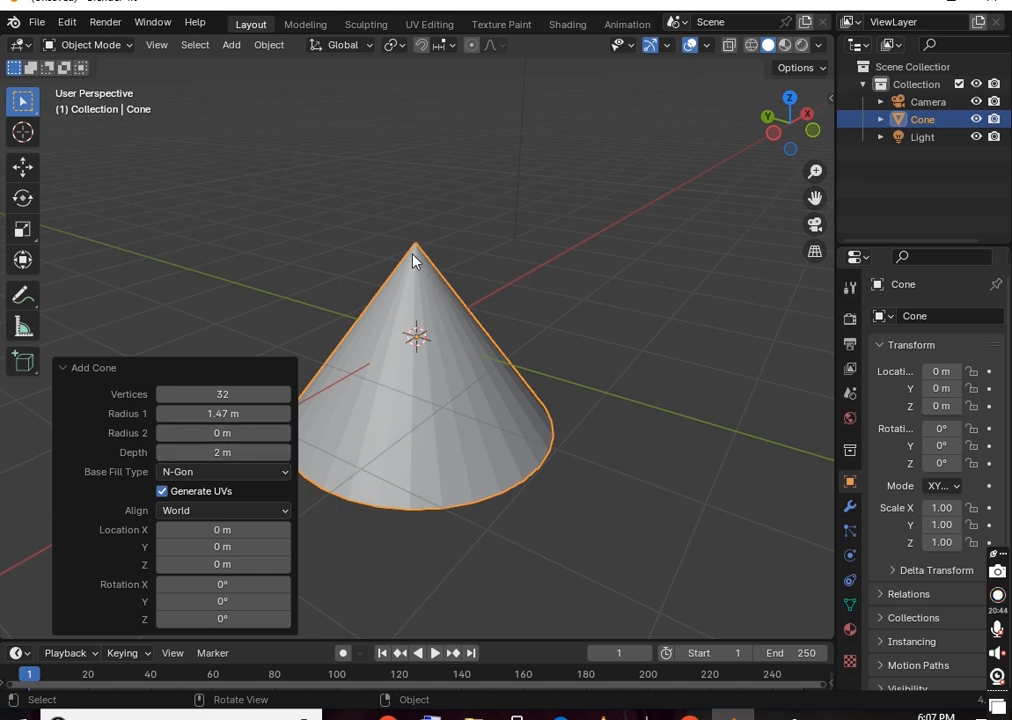
pyautogui.moveTo(182, 433); pyautogui.dragTo(312, 443)
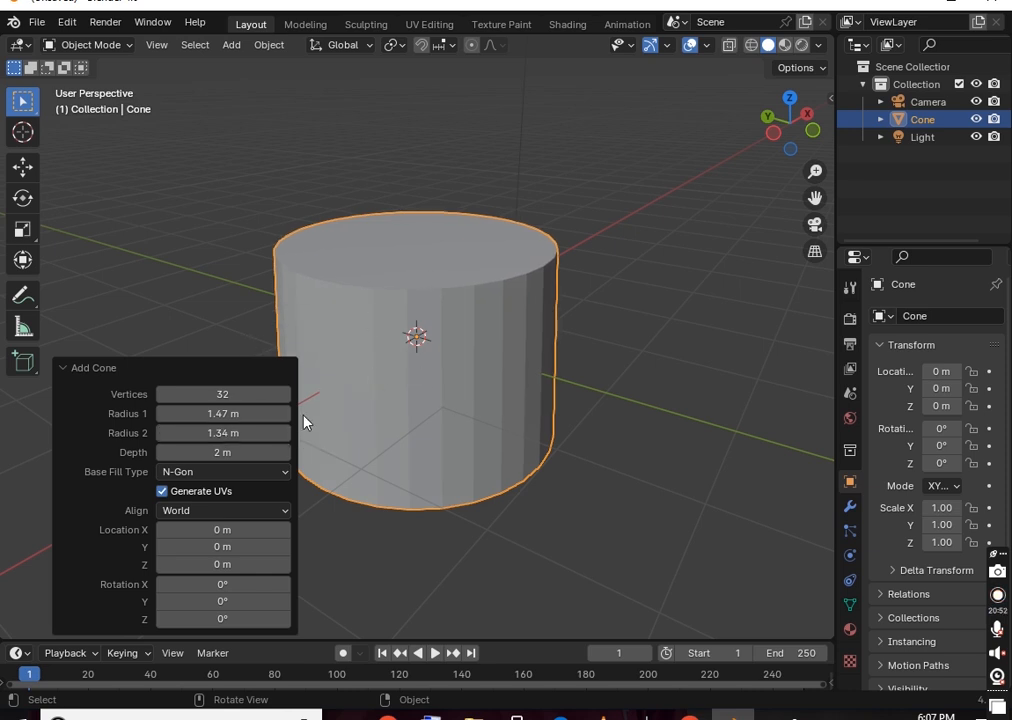
pyautogui.moveTo(196, 453)
pyautogui.mouseDown()
pyautogui.moveTo(298, 452)
pyautogui.moveTo(154, 452)
pyautogui.moveTo(890, 446)
pyautogui.moveTo(199, 452)
pyautogui.moveTo(210, 457)
pyautogui.mouseUp()
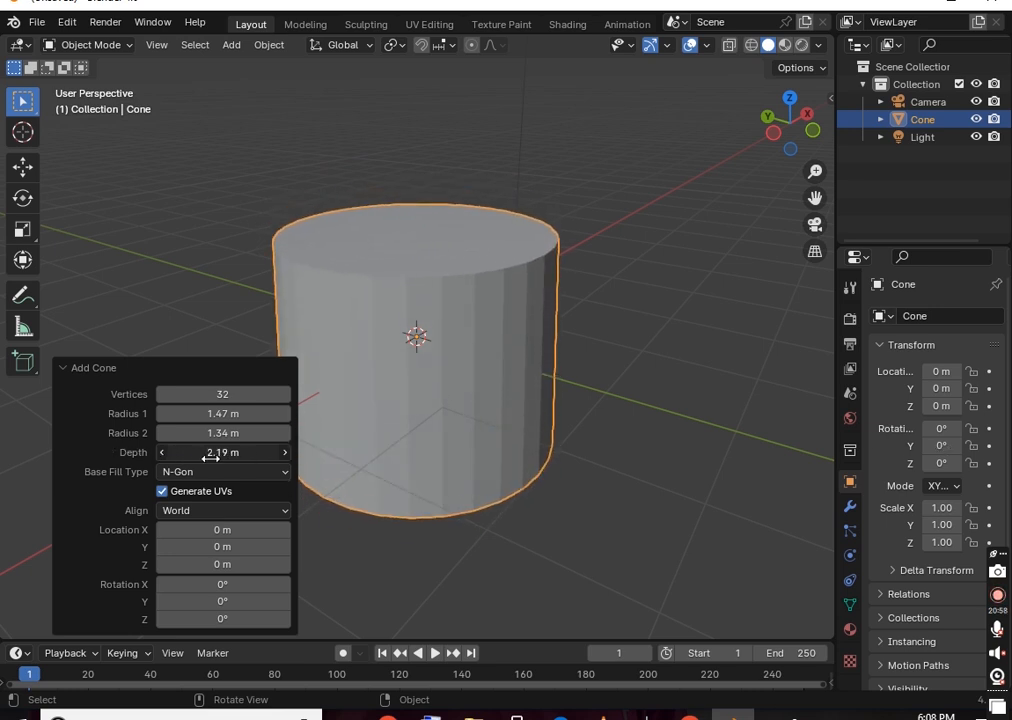
pyautogui.moveTo(190, 394)
pyautogui.mouseDown()
pyautogui.moveTo(240, 394)
pyautogui.moveTo(190, 398)
pyautogui.mouseUp()
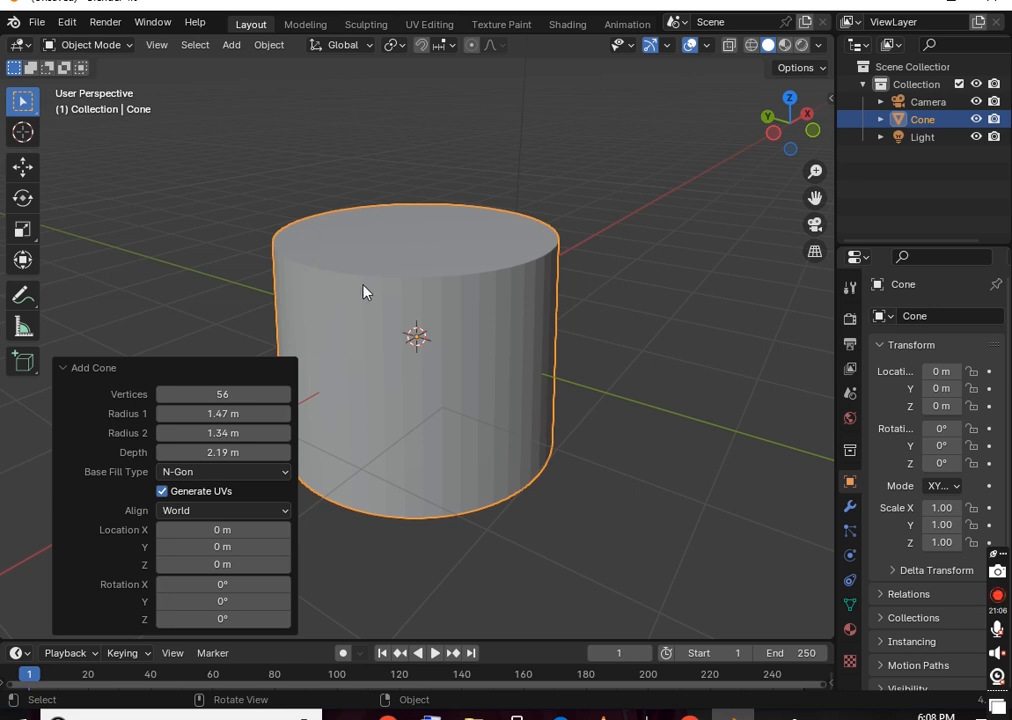
# Delete the cone and add a torus at the origin
pyautogui.press('Delete')
pyautogui.hotkey('shift', 'a')
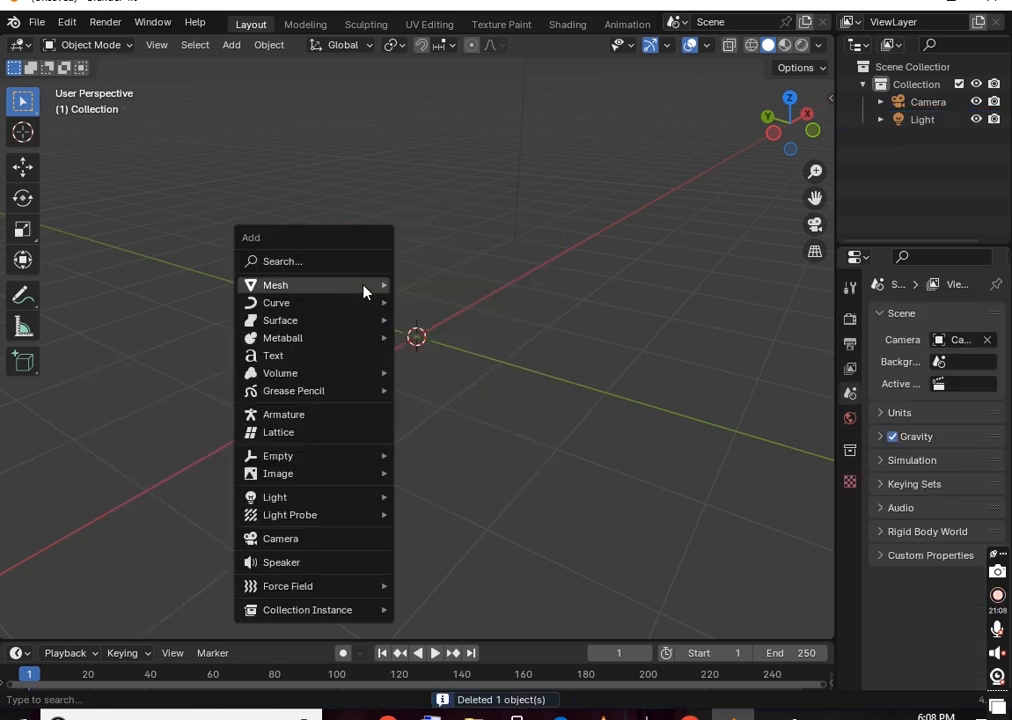
pyautogui.press('Escape')
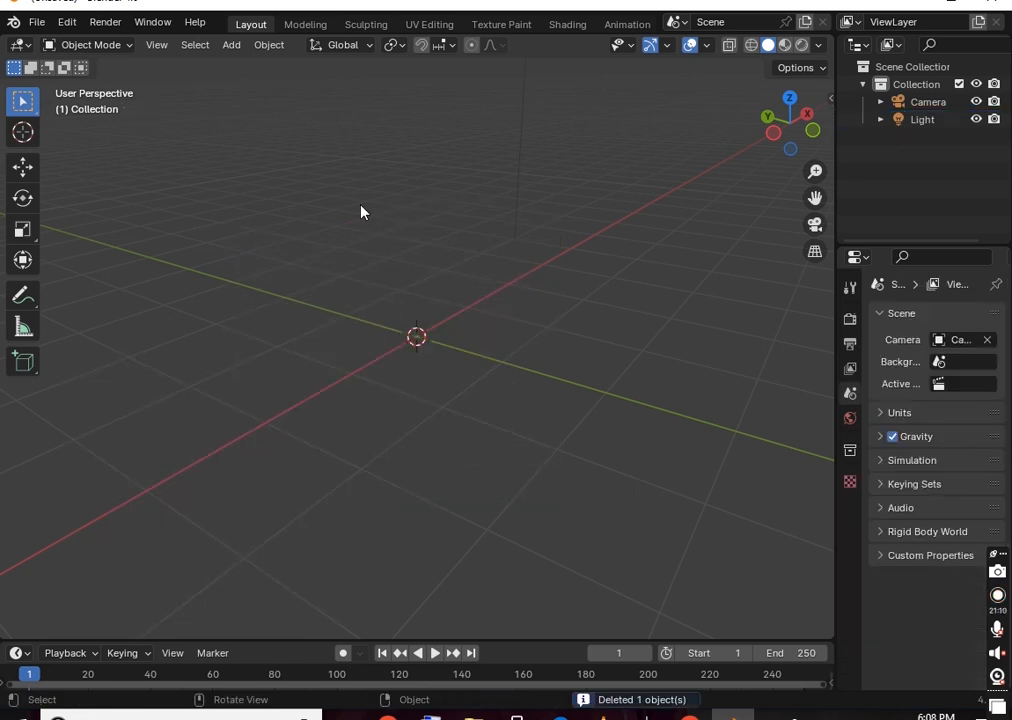
pyautogui.hotkey('shift', 'a')
pyautogui.moveTo(372, 205)
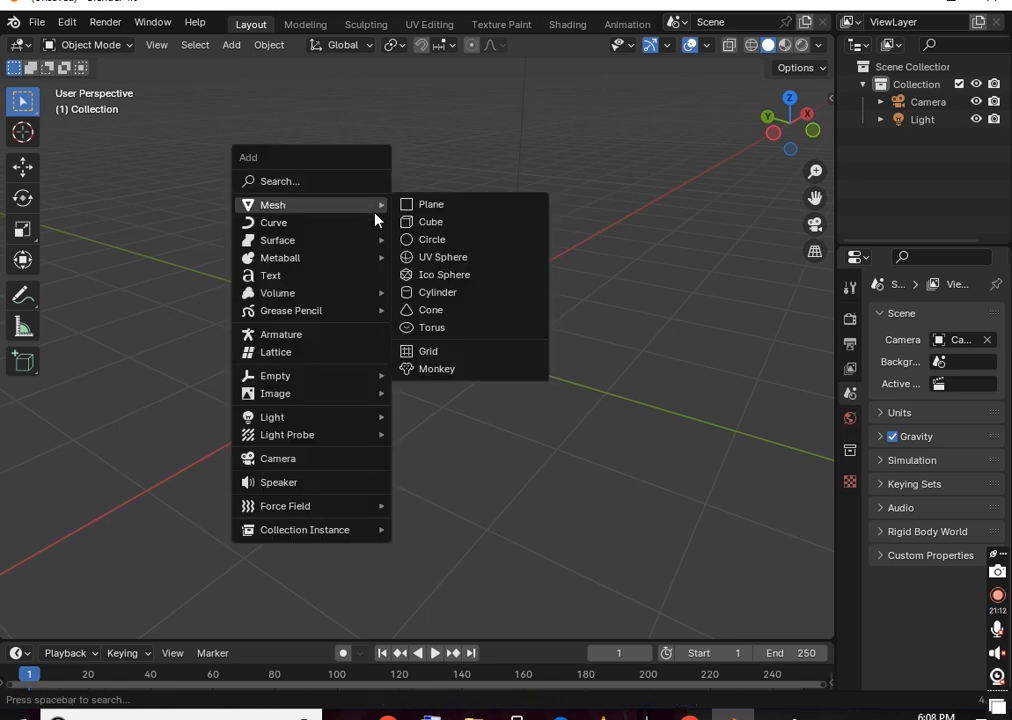
pyautogui.click(440, 330)
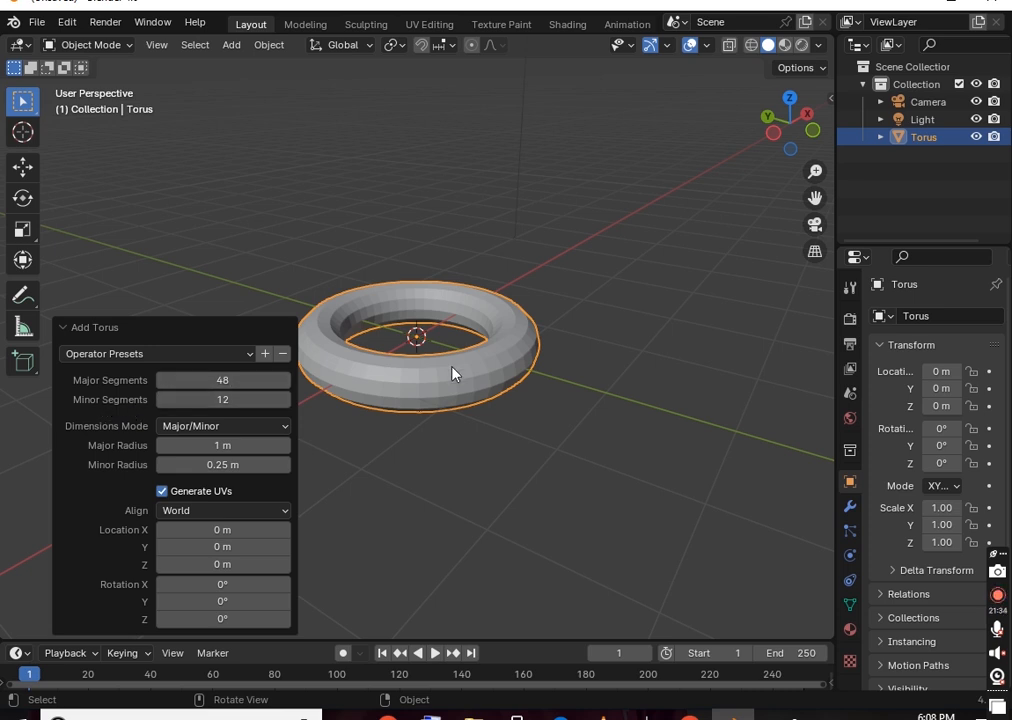
# Raise the torus's Major Segments to 54 and close the Add Torus panel
pyautogui.scroll(2, 452, 372)
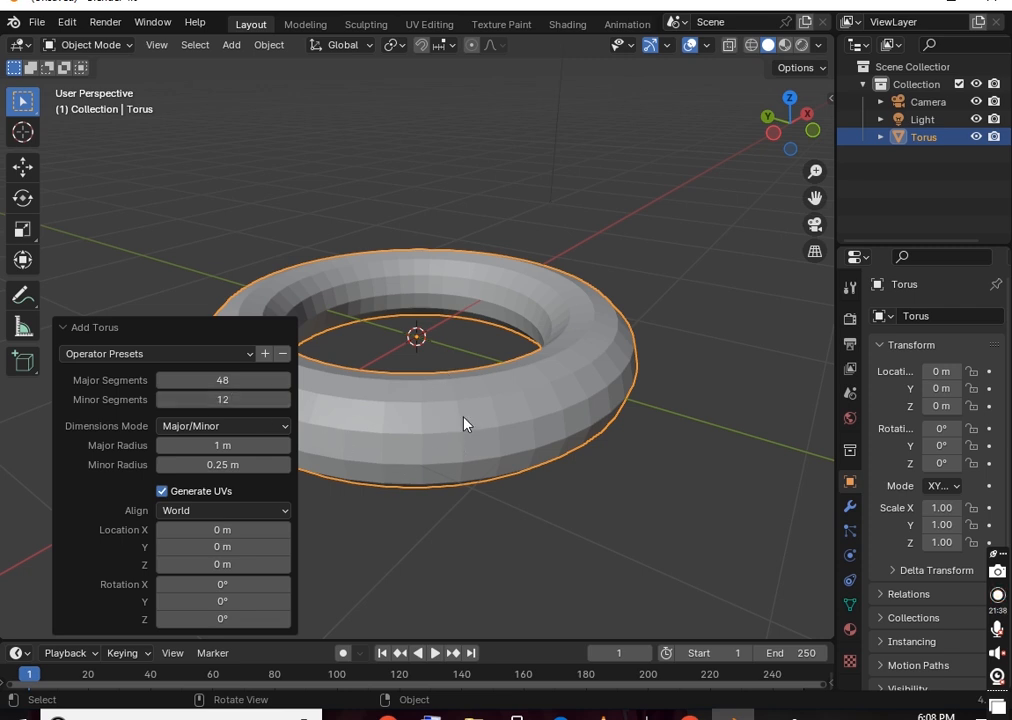
pyautogui.moveTo(222, 380); pyautogui.dragTo(242, 380)
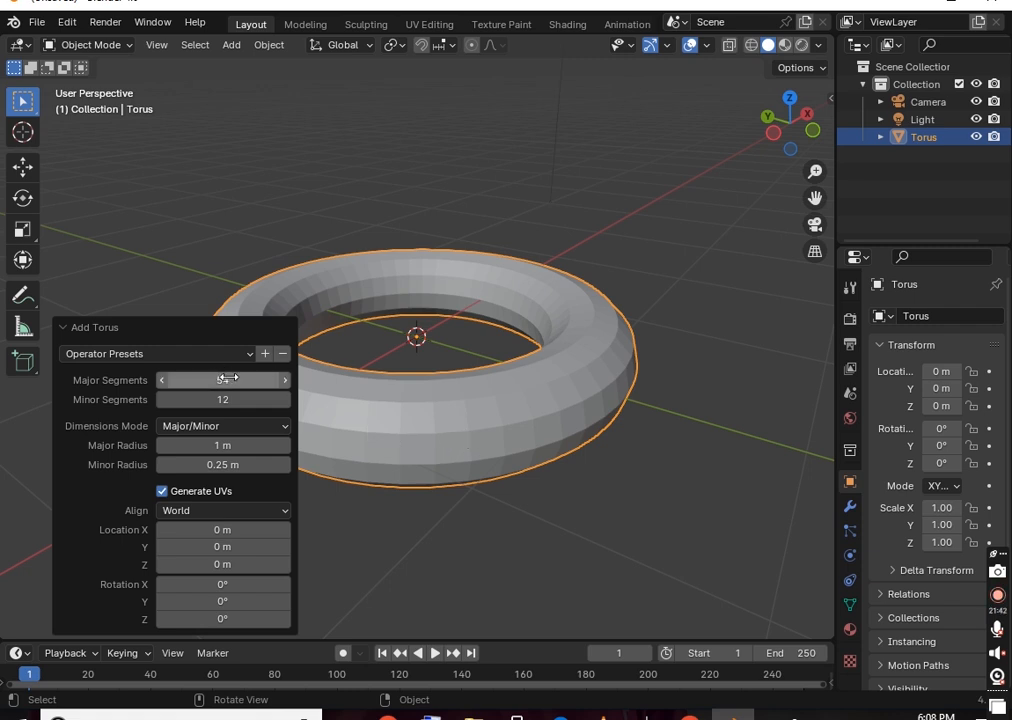
pyautogui.click(516, 435)
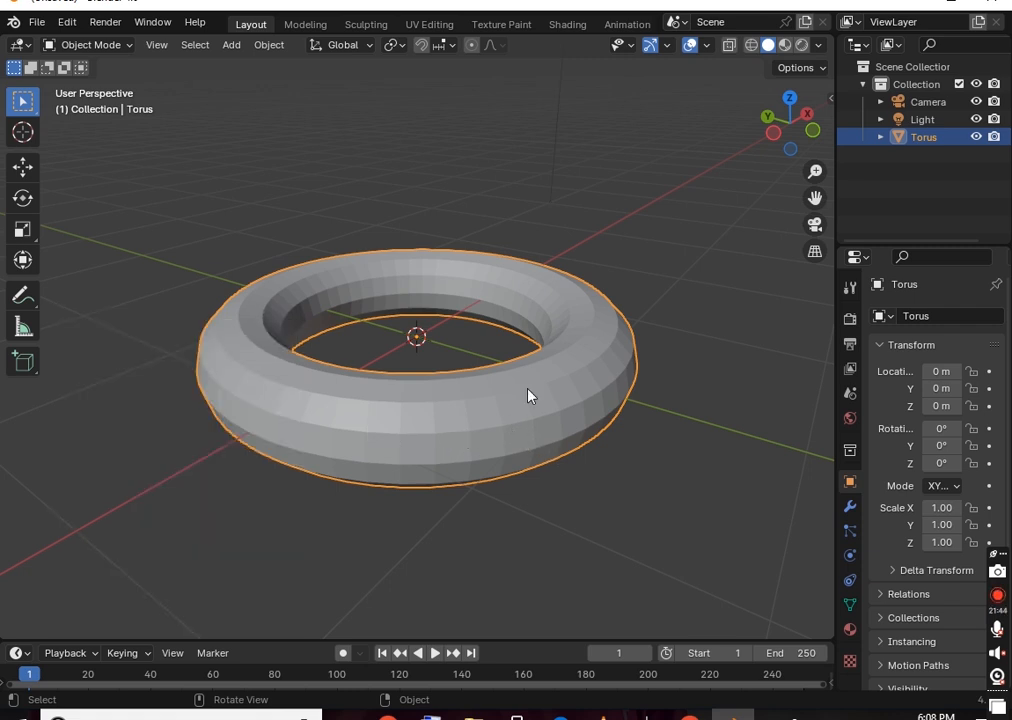
pyautogui.press('Tab')
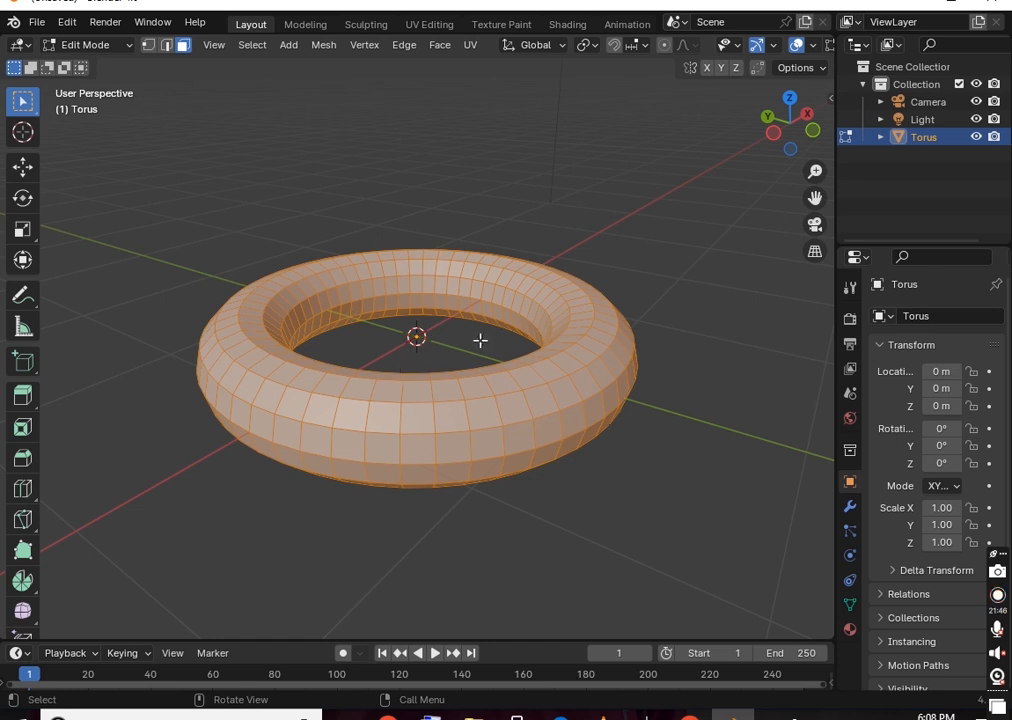
pyautogui.scroll(3, 517, 328)
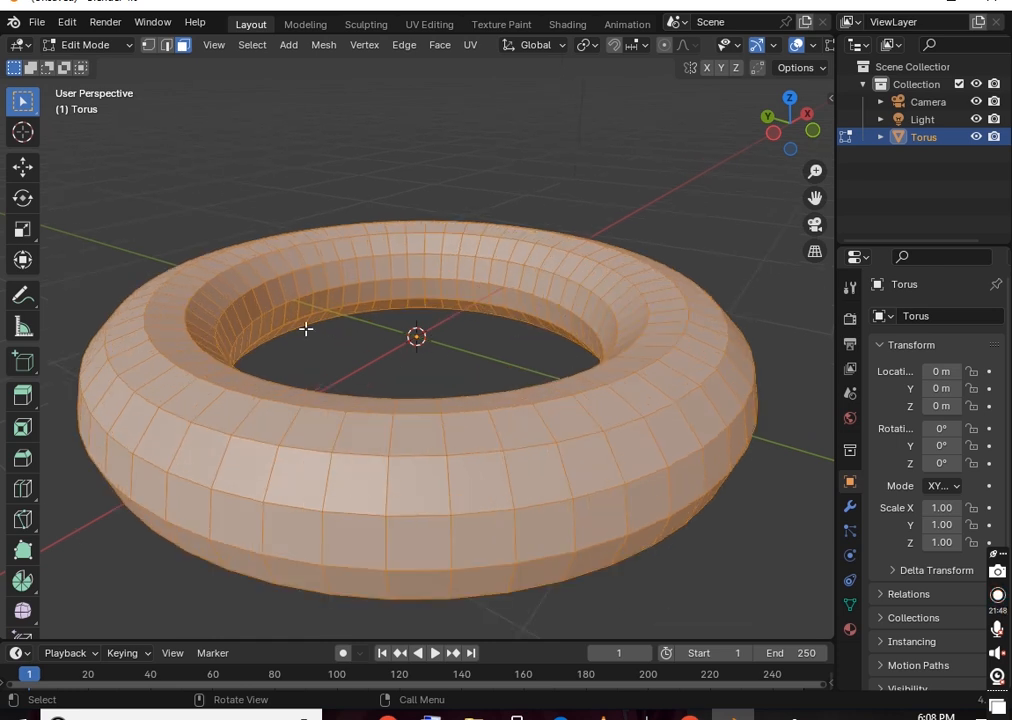
pyautogui.scroll(-2, 420, 268)
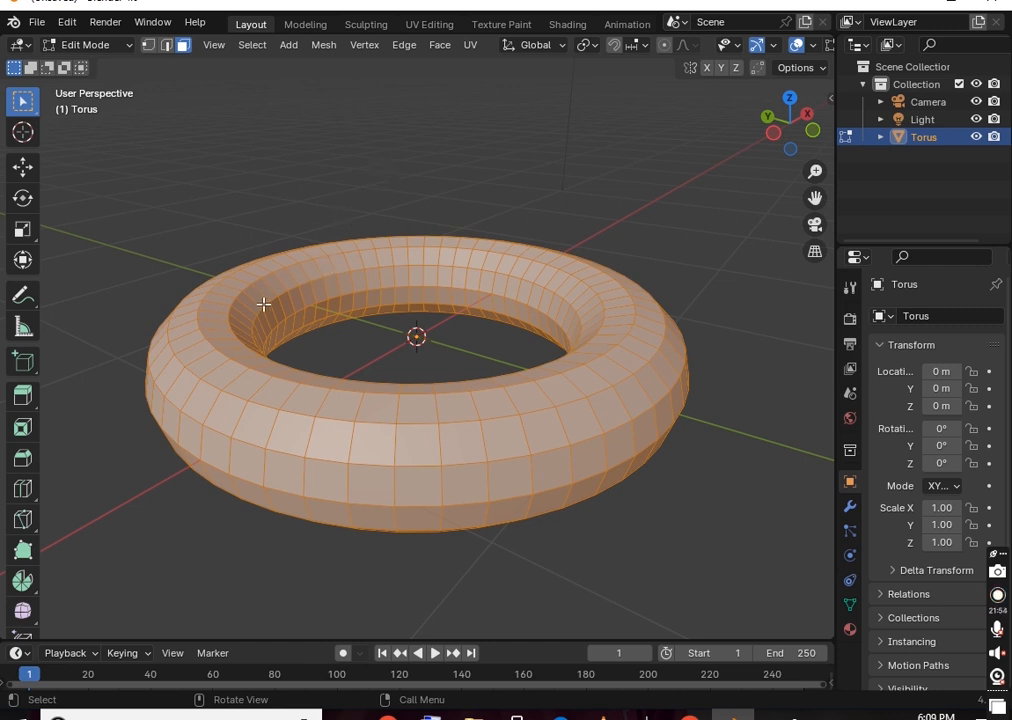
pyautogui.press('Tab')
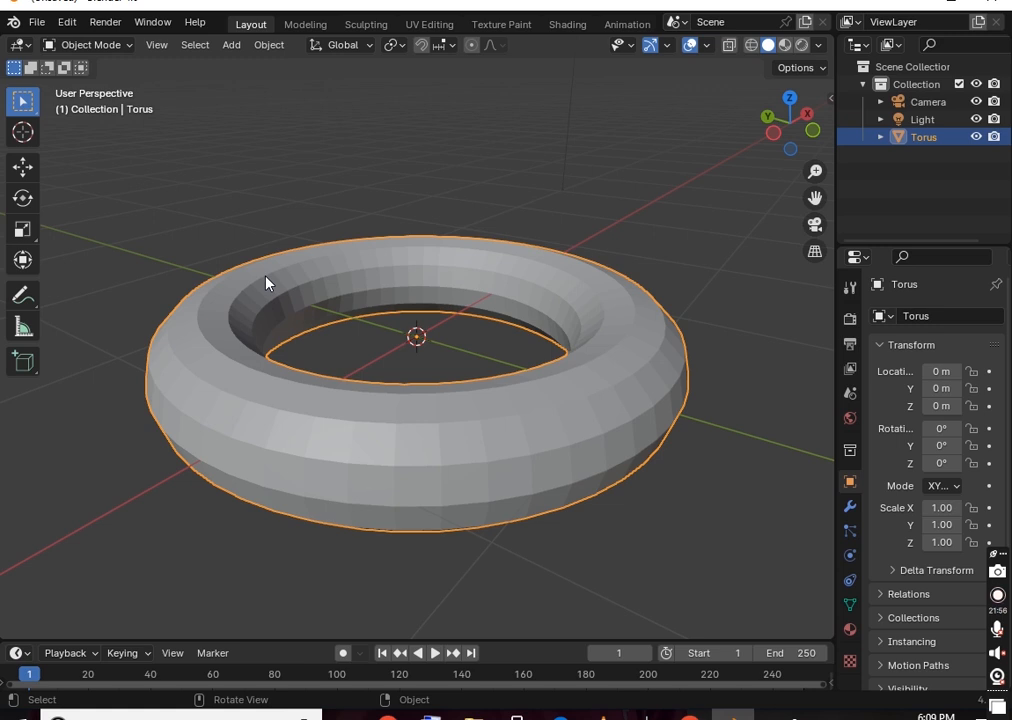
# Delete the old torus and add a new torus mesh
pyautogui.press('Delete')
pyautogui.hotkey('shift', 'a')
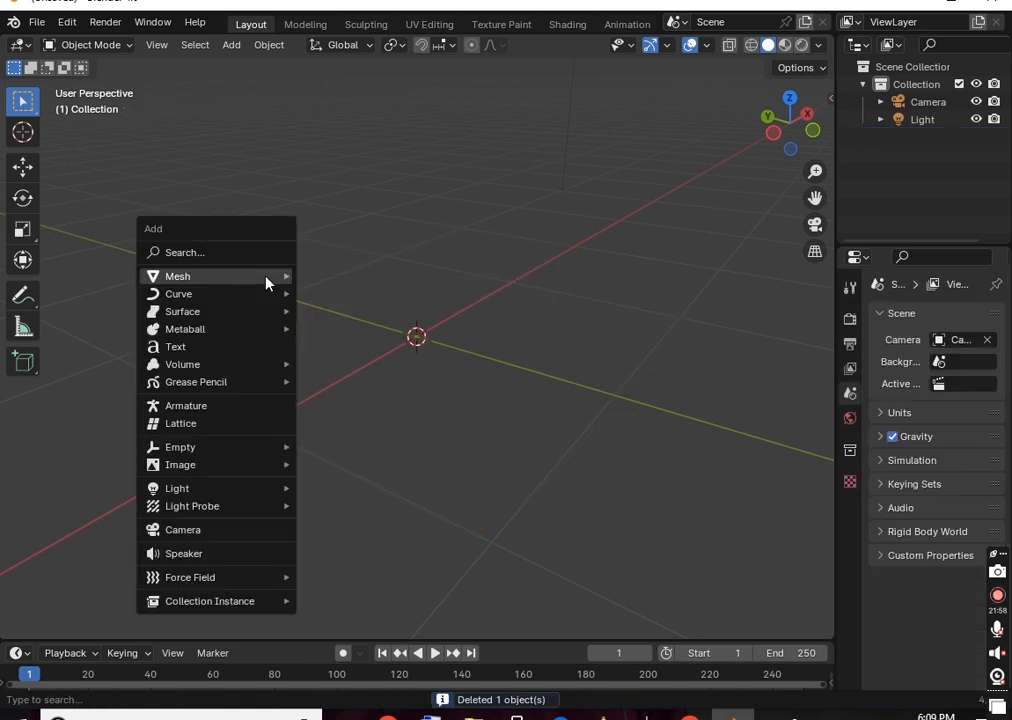
pyautogui.moveTo(266, 283)
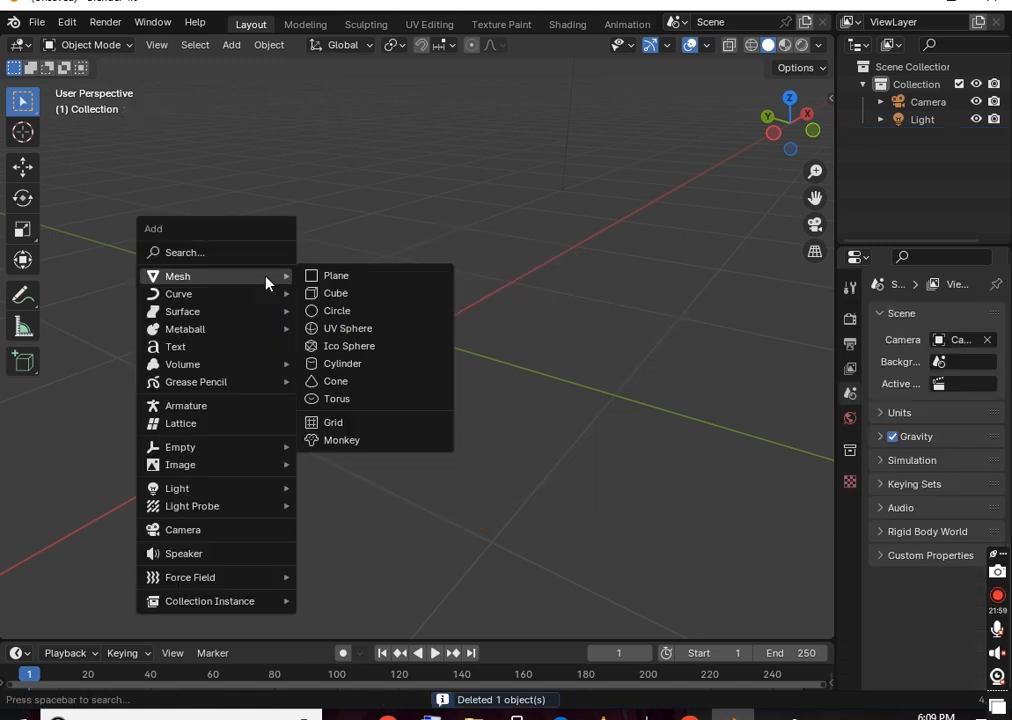
pyautogui.click(367, 402)
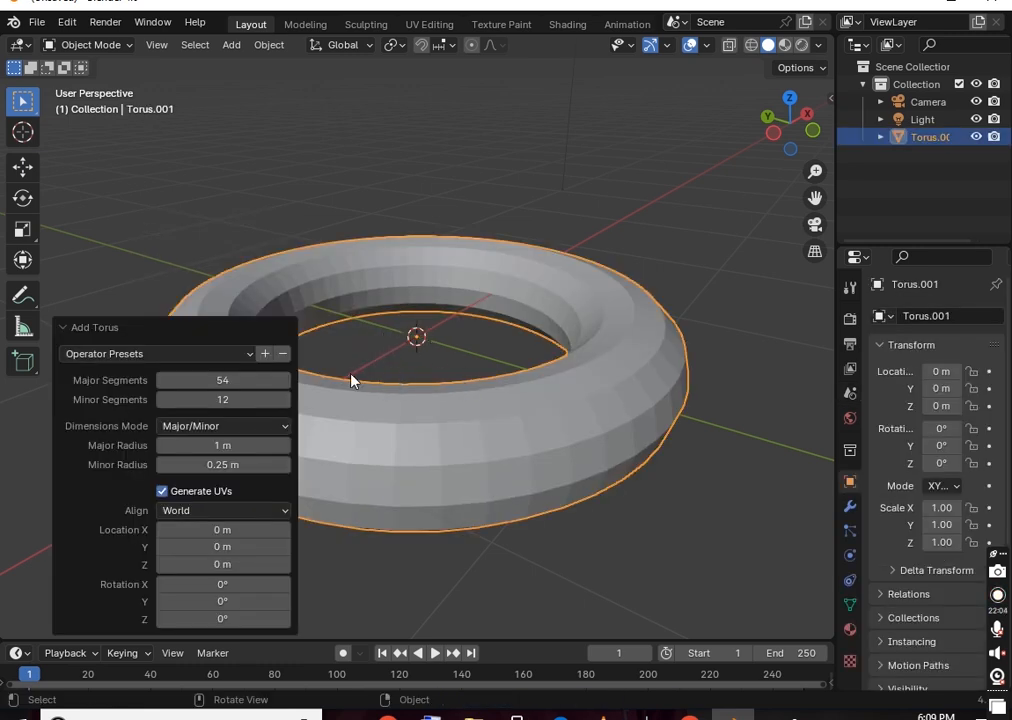
# Enlarge the new torus's ring radii for a thicker ring and close the panel
pyautogui.moveTo(222, 445); pyautogui.dragTo(240, 465)
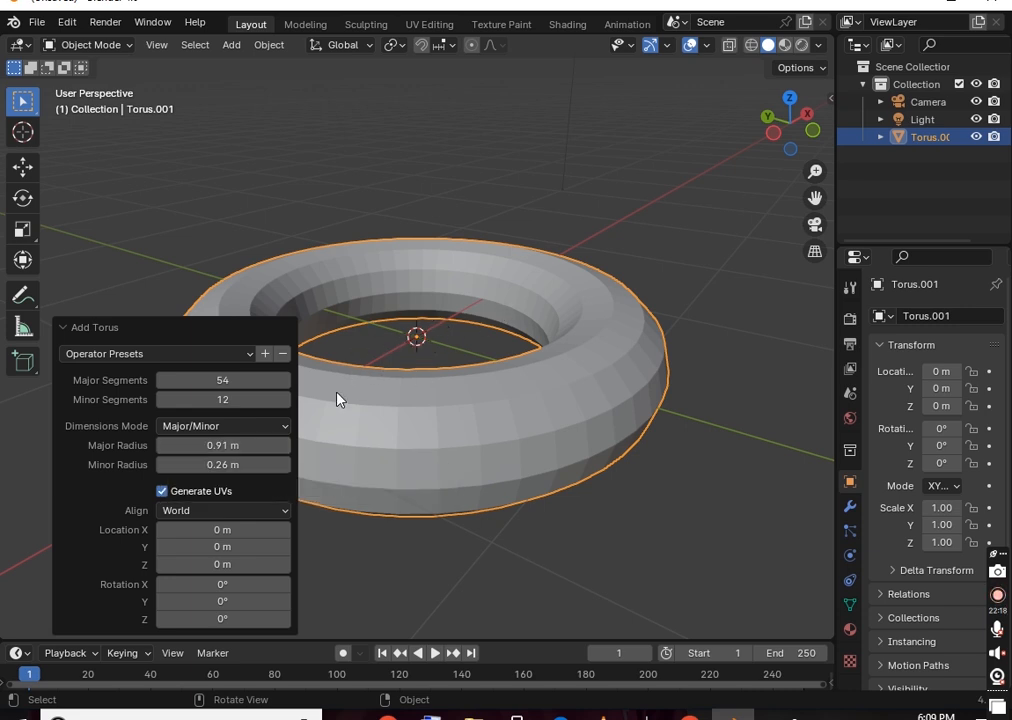
pyautogui.scroll(-4, 510, 300)
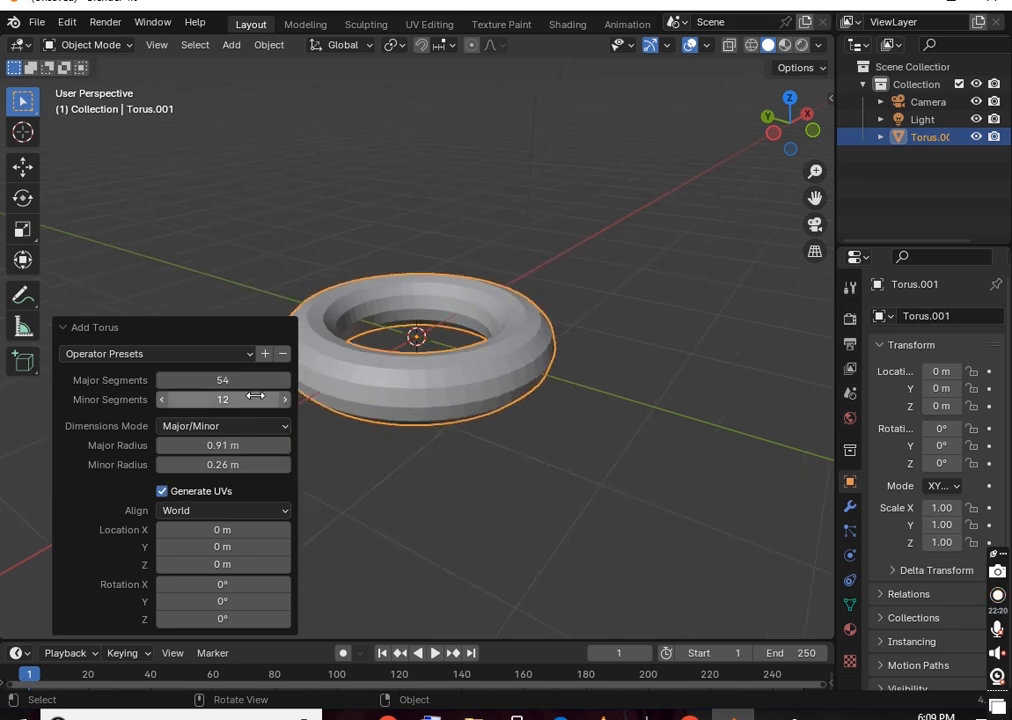
pyautogui.moveTo(203, 448); pyautogui.dragTo(258, 464)
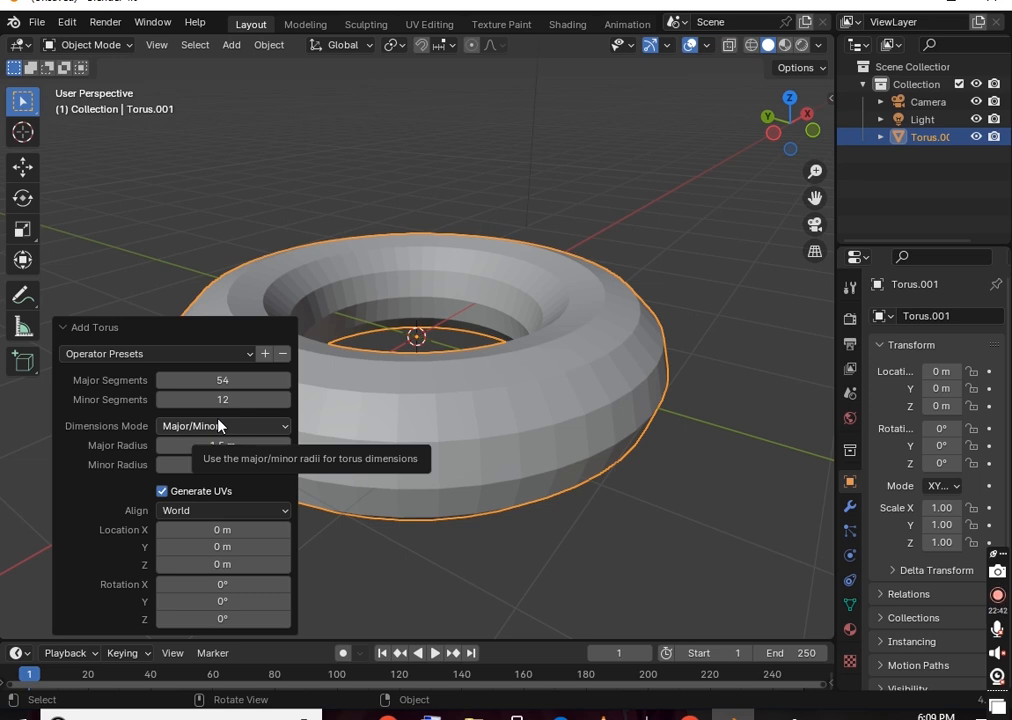
pyautogui.click(445, 260)
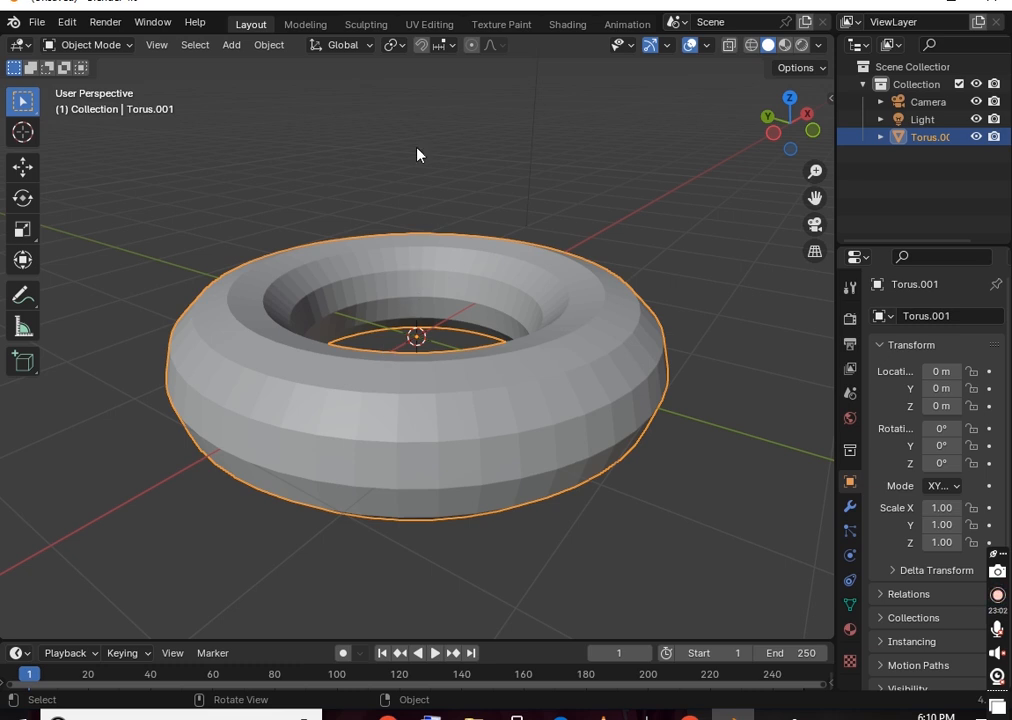
# Delete the torus and add a 2 m Grid with 10 × 10 subdivisions
pyautogui.press('Delete')
pyautogui.hotkey('shift', 'a')
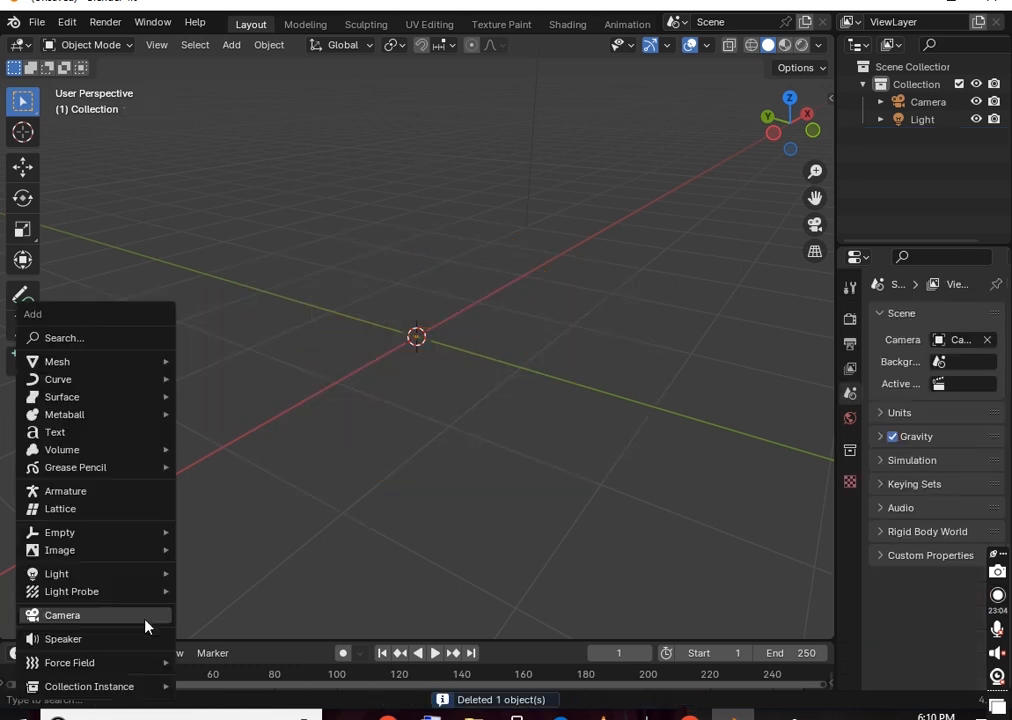
pyautogui.moveTo(138, 361)
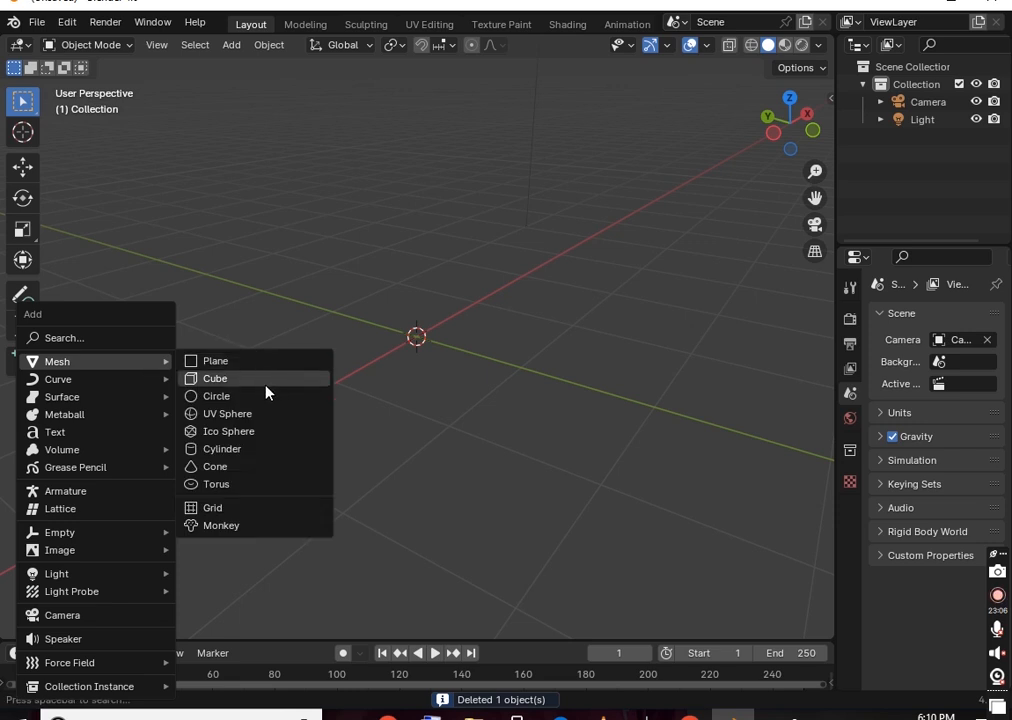
pyautogui.click(244, 508)
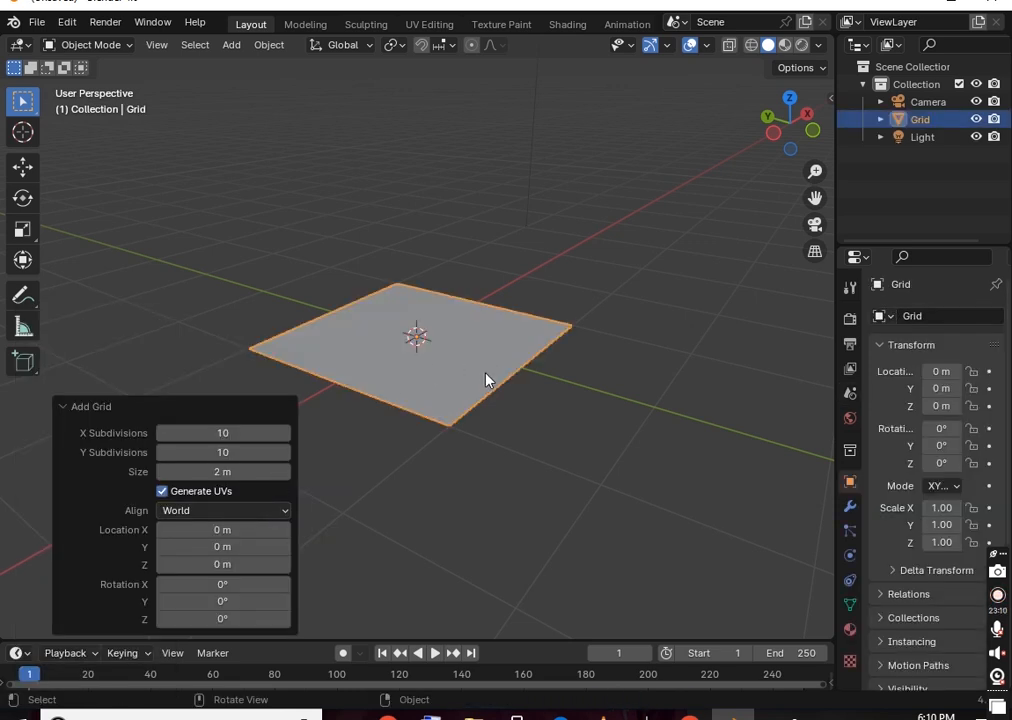
pyautogui.scroll(2, 473, 376)
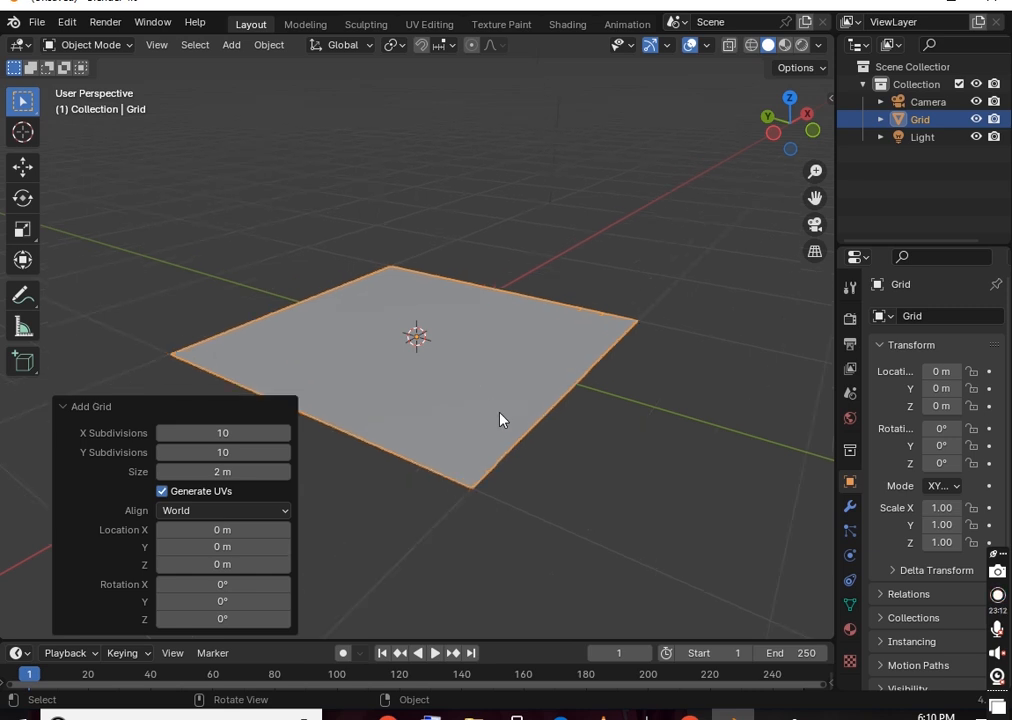
pyautogui.click(495, 399)
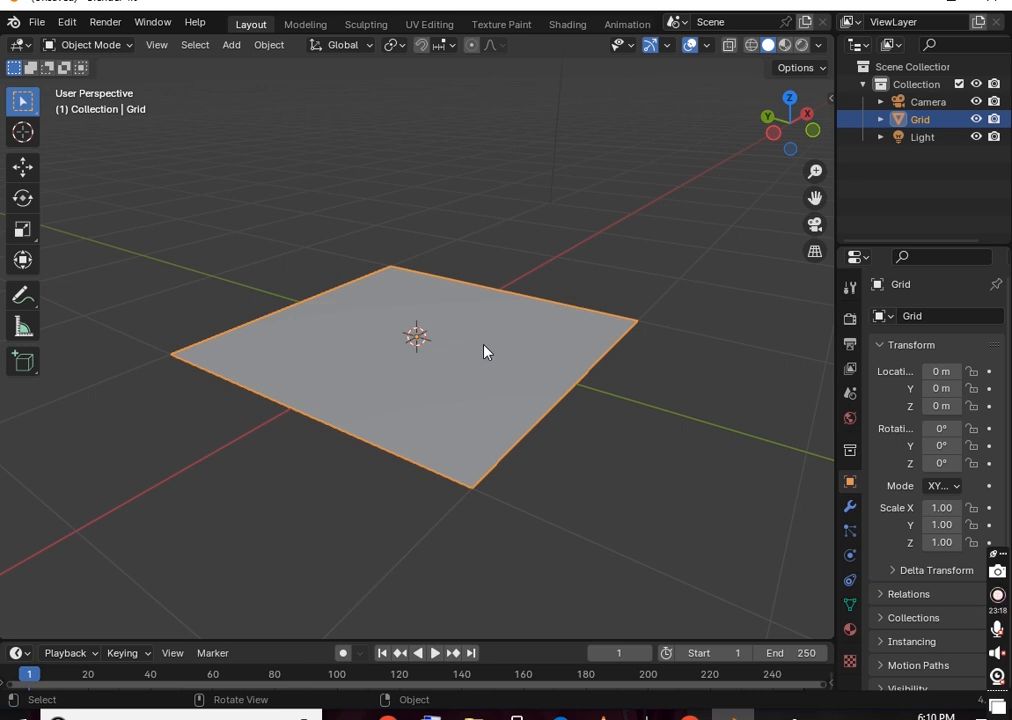
pyautogui.press('Tab')
pyautogui.moveTo(390, 368); pyautogui.dragTo(299, 245, button='middle')
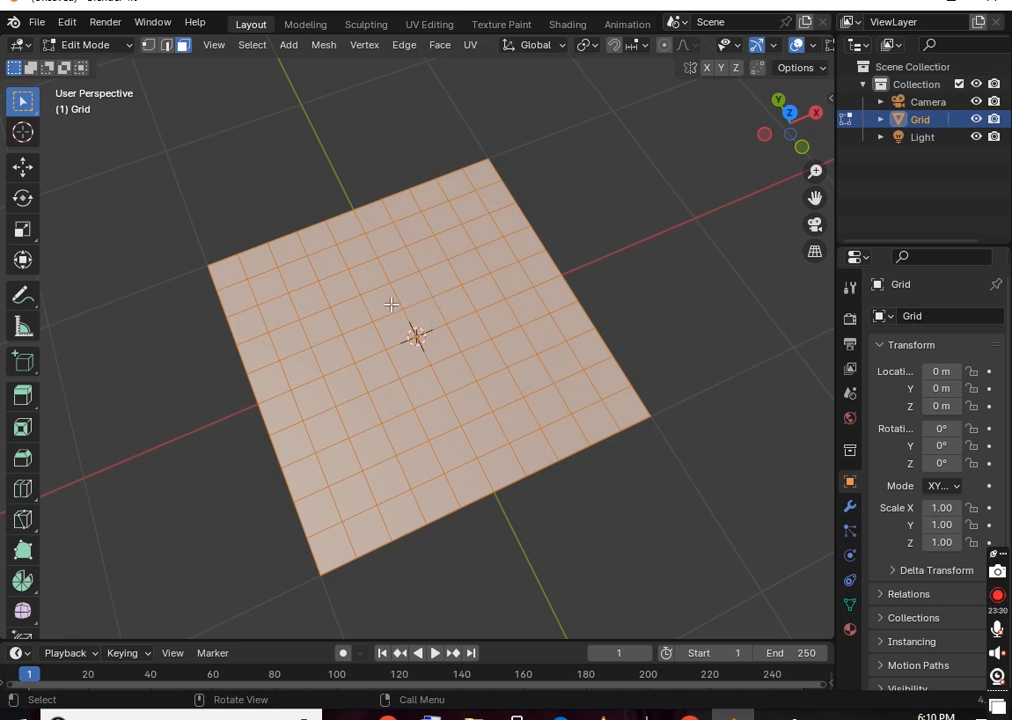
pyautogui.moveTo(416, 318); pyautogui.dragTo(513, 201, button='middle')
pyautogui.press('Tab')
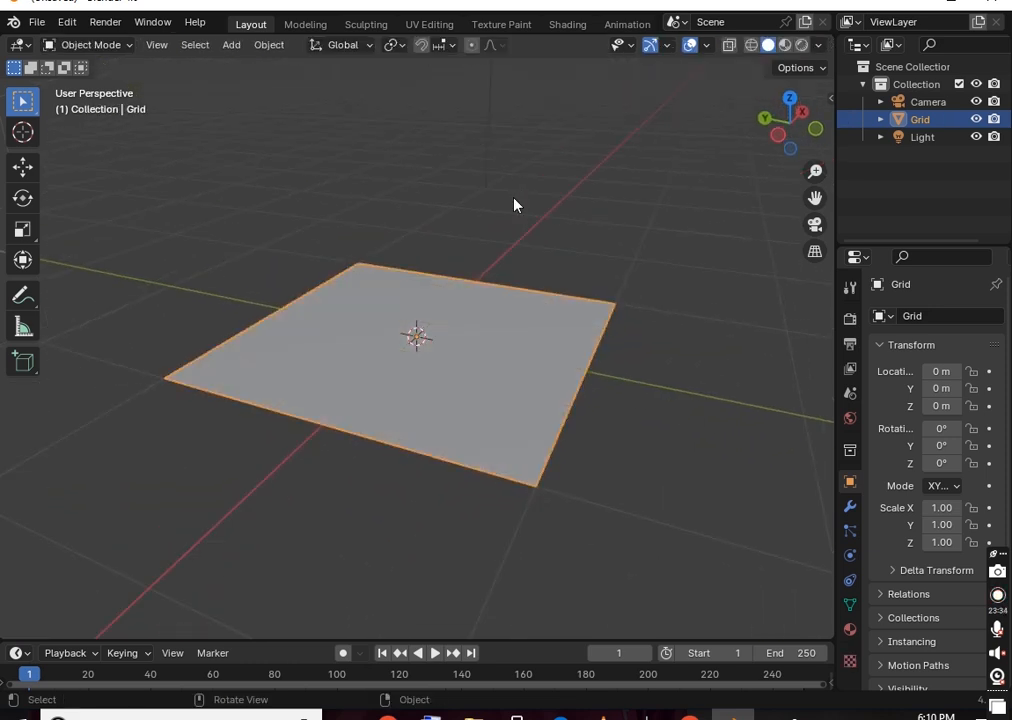
# Delete the grid and add a Suzanne monkey aligned to the view
pyautogui.press('Delete')
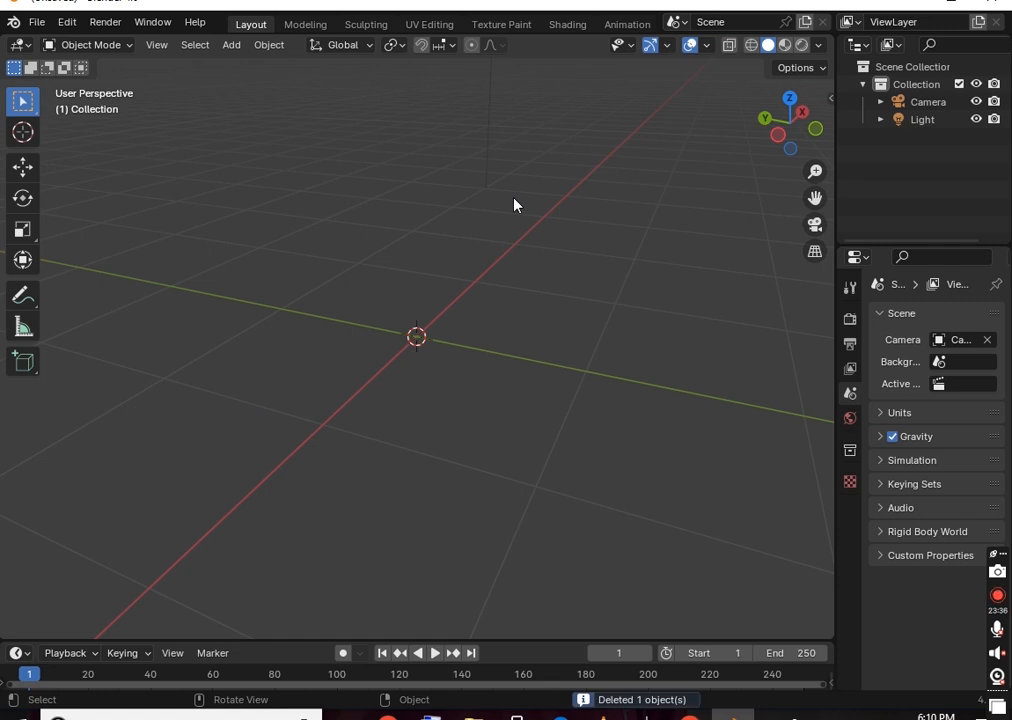
pyautogui.hotkey('shift', 'a')
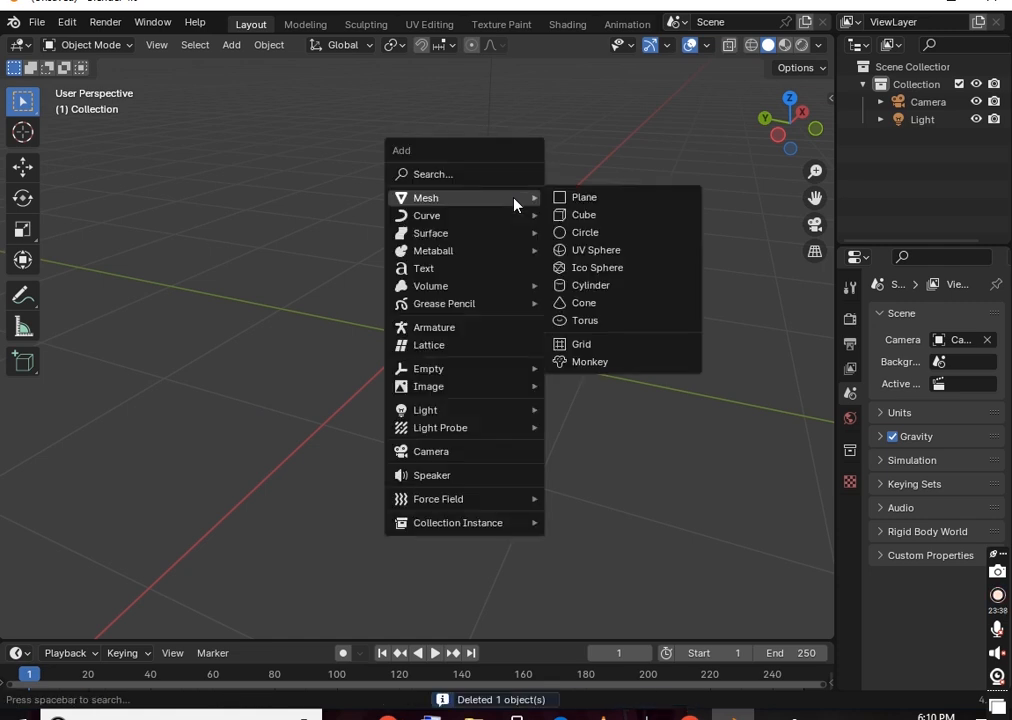
pyautogui.click(555, 363)
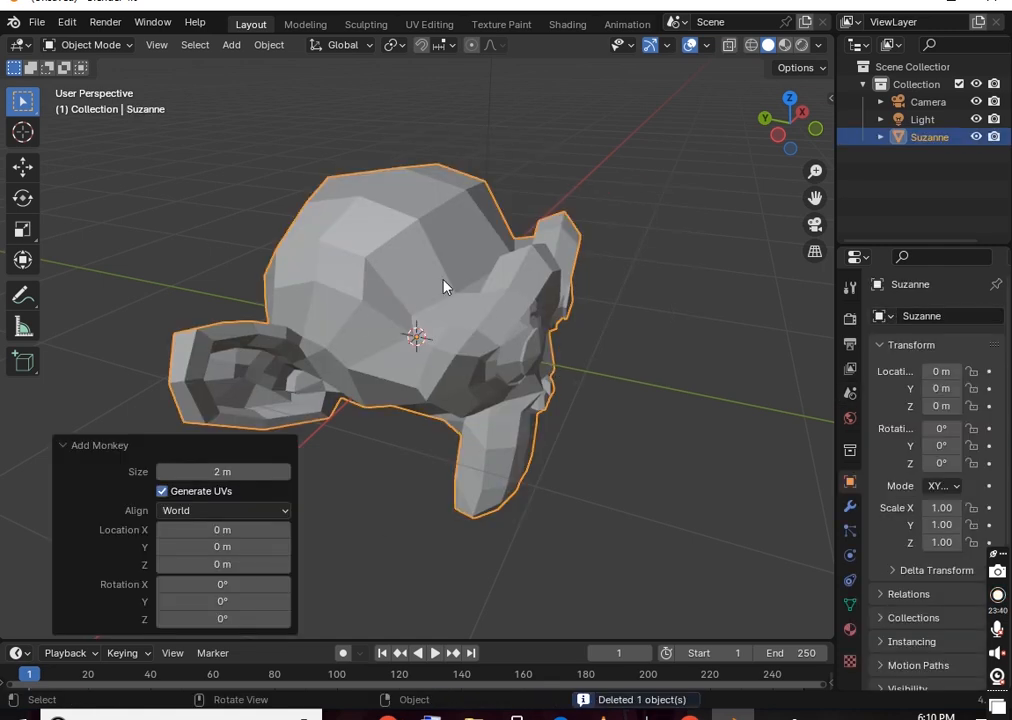
pyautogui.moveTo(508, 287); pyautogui.dragTo(542, 280, button='middle')
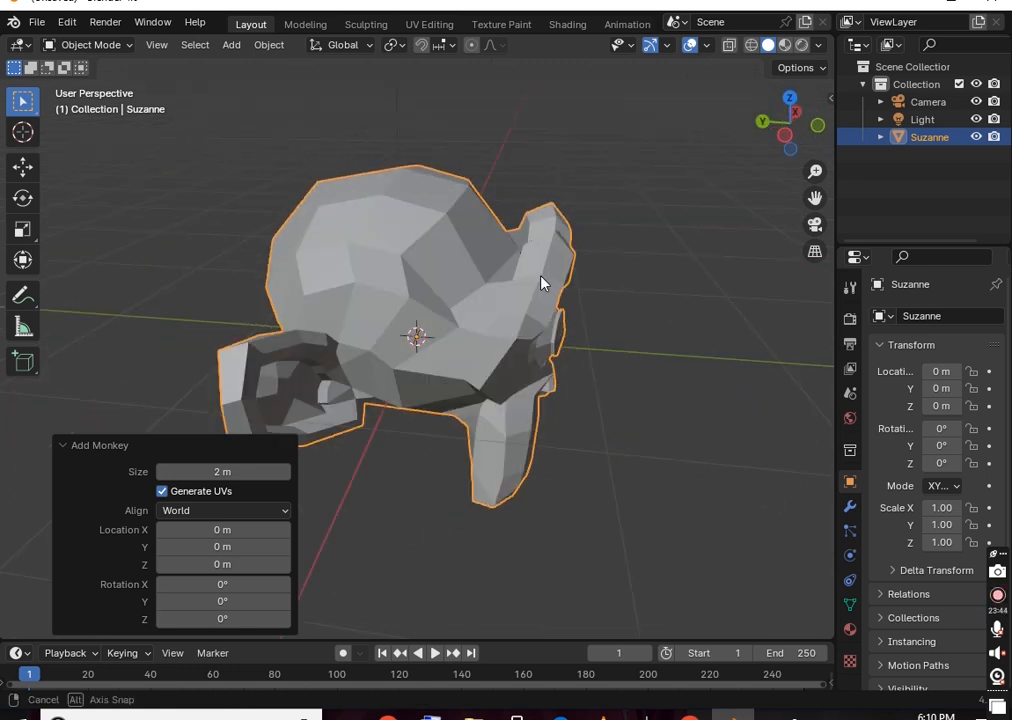
pyautogui.click(272, 512)
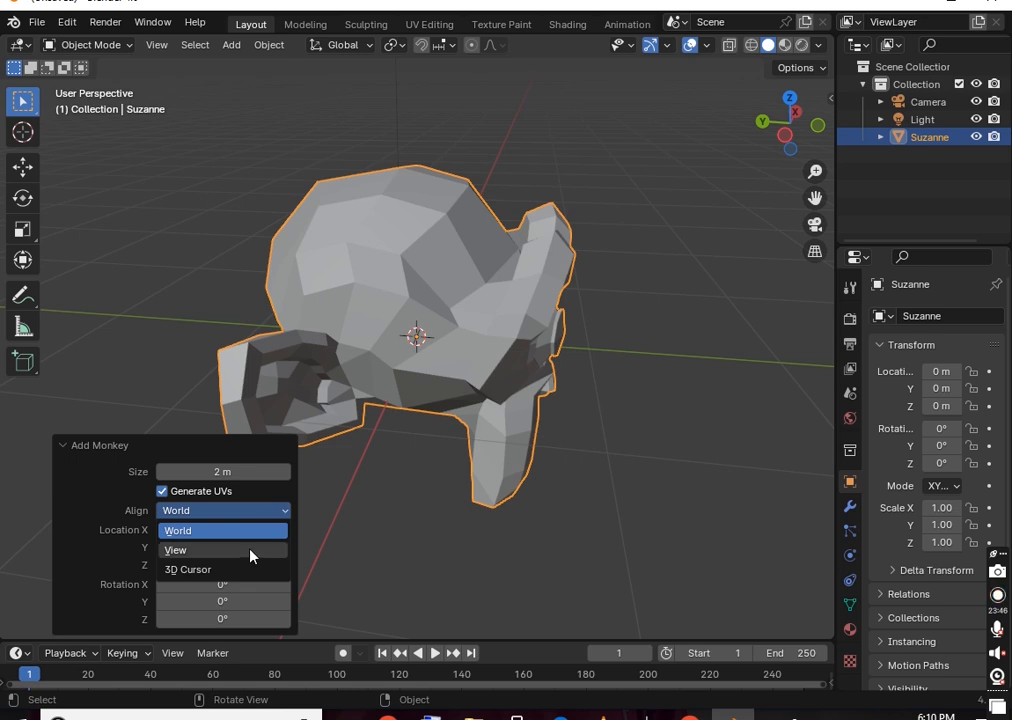
pyautogui.click(250, 549)
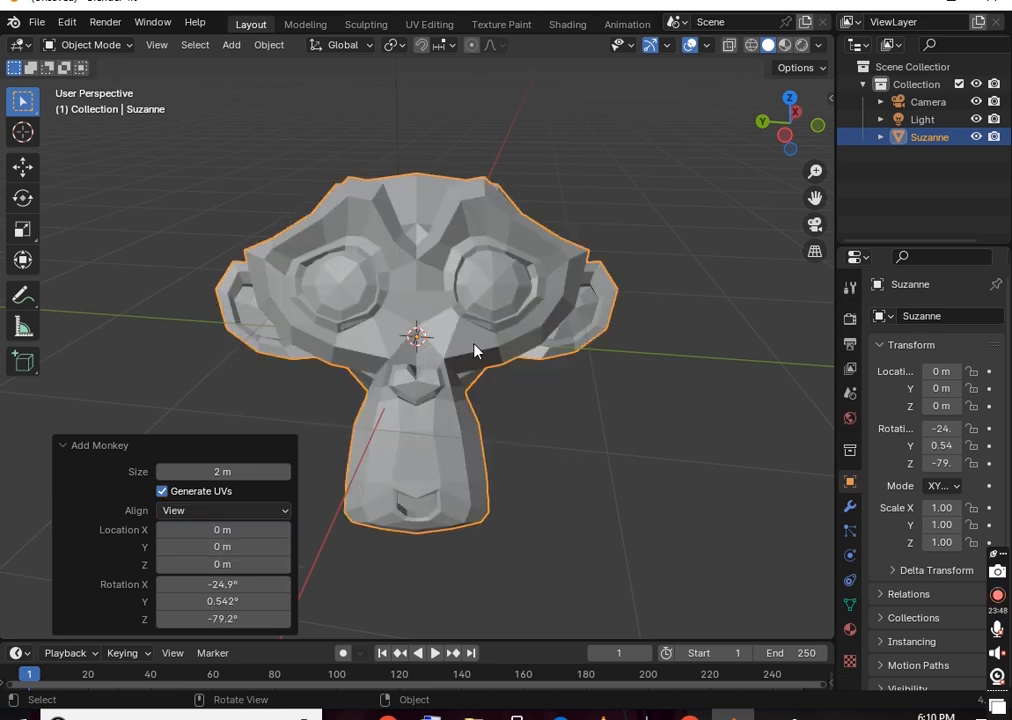
# Set the monkey's size to 1.89 m and move it to X 0.81 m
pyautogui.moveTo(190, 471); pyautogui.dragTo(215, 471)
pyautogui.moveTo(185, 530); pyautogui.dragTo(255, 585)
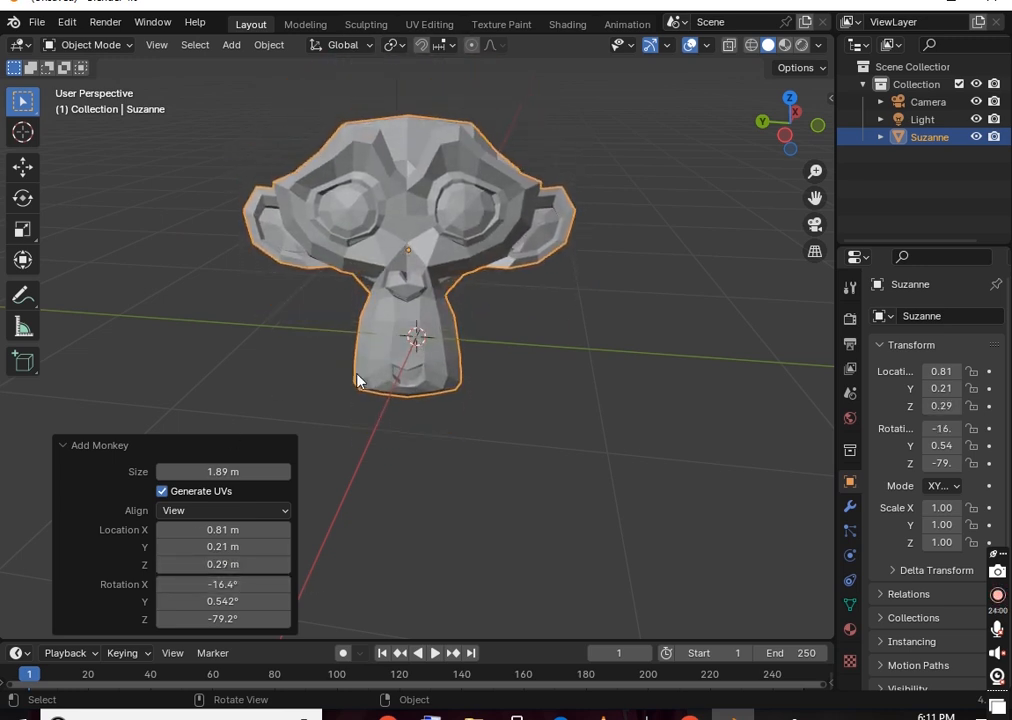
pyautogui.moveTo(595, 280); pyautogui.dragTo(593, 254, button='middle')
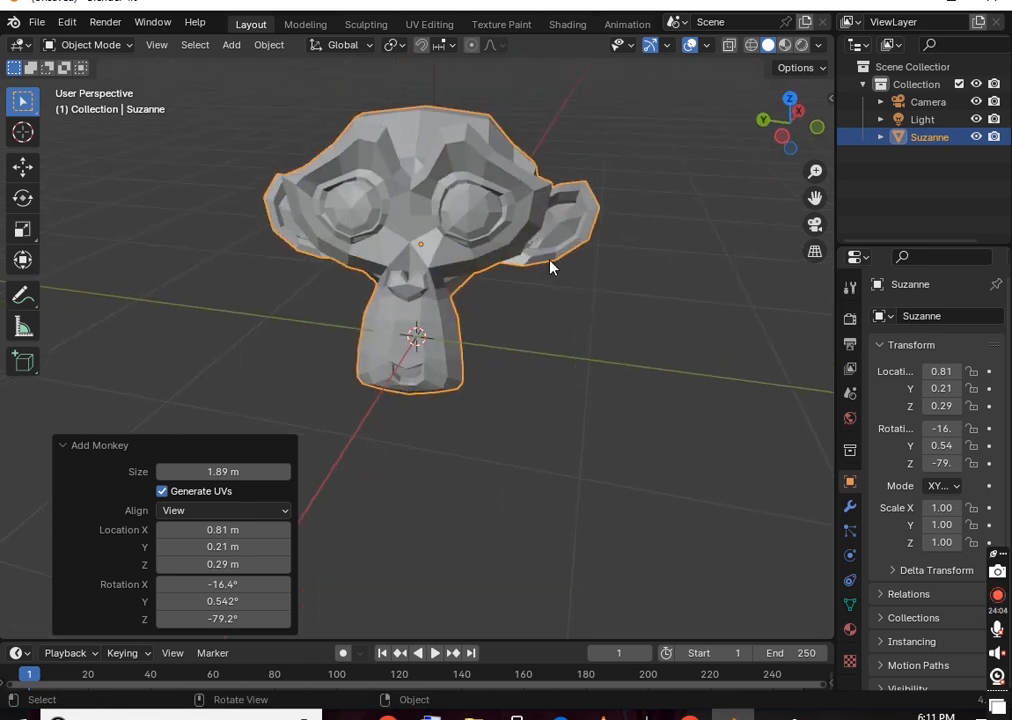